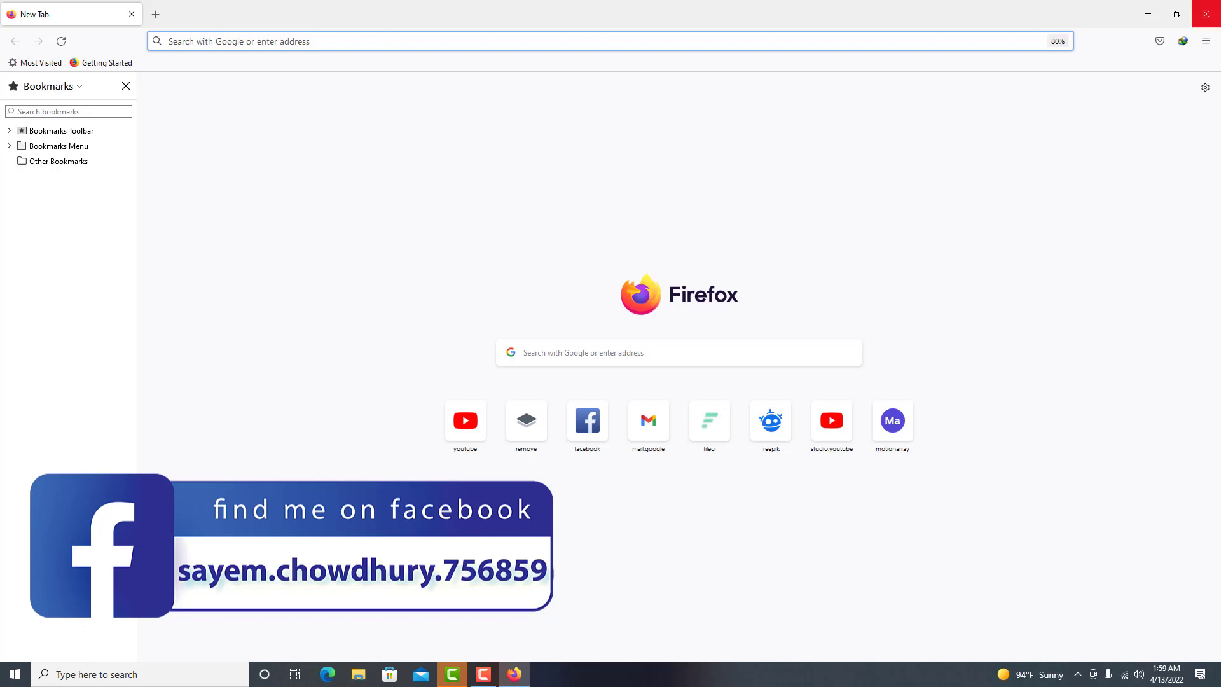
Step: Close the browser and maximize the Adobe Illustrator window
{"action": "left_click", "coordinate": [1208, 15]}
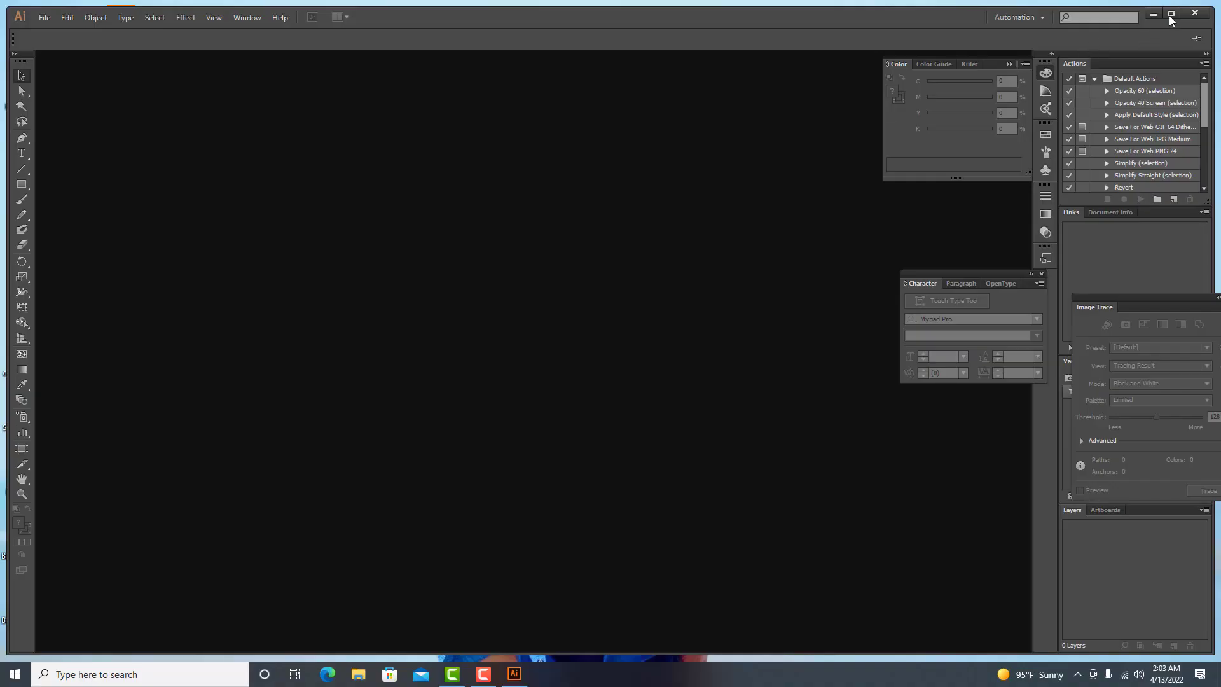
{"action": "left_click", "coordinate": [1170, 17]}
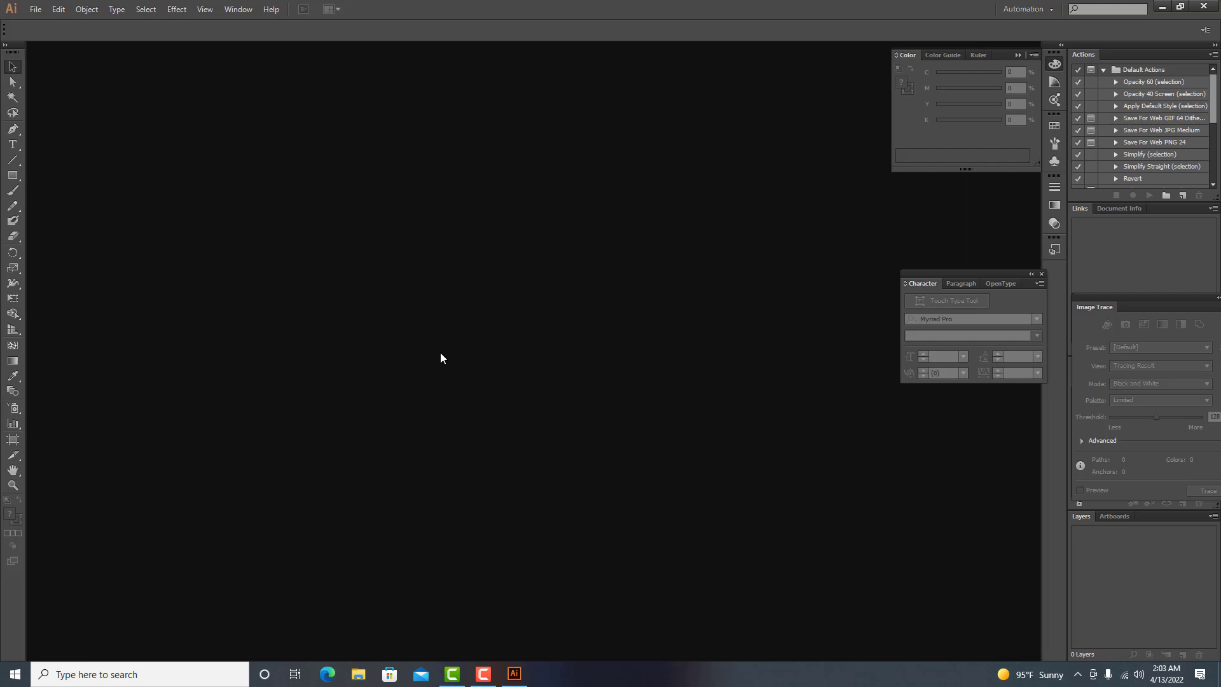
Step: Start a new document named "cash memo" with inches as its units
{"action": "key", "text": "ctrl+n"}
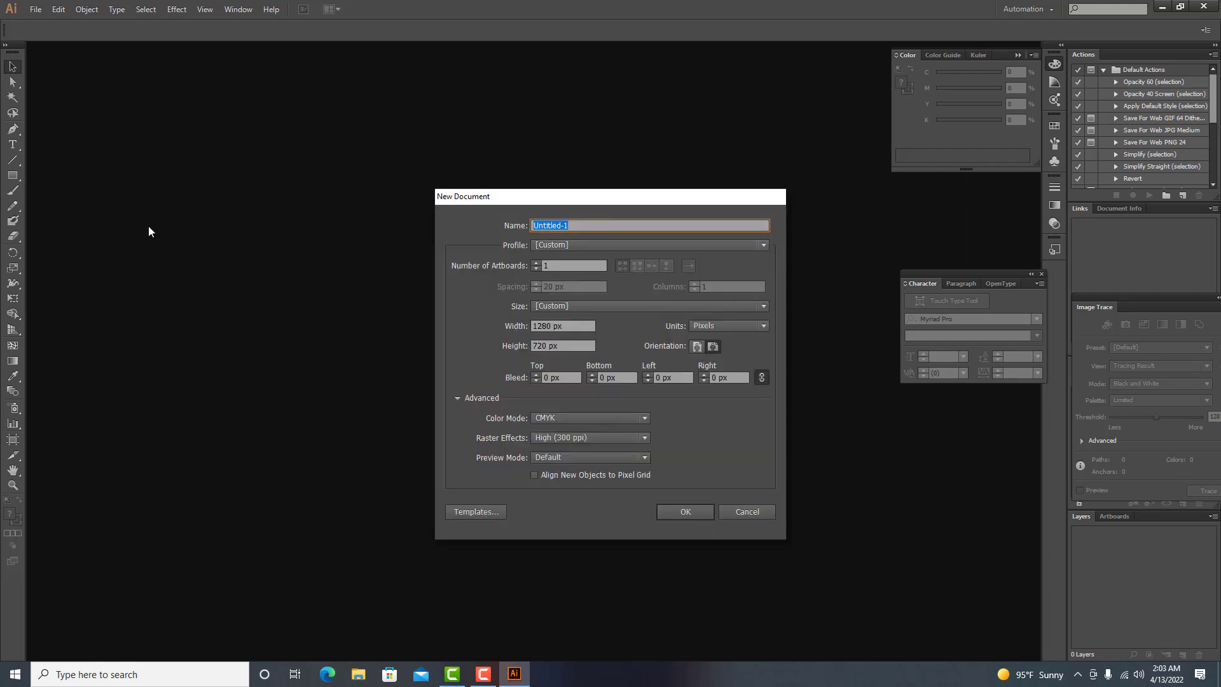
{"action": "key", "text": "BackSpace"}
{"action": "left_click", "coordinate": [696, 326]}
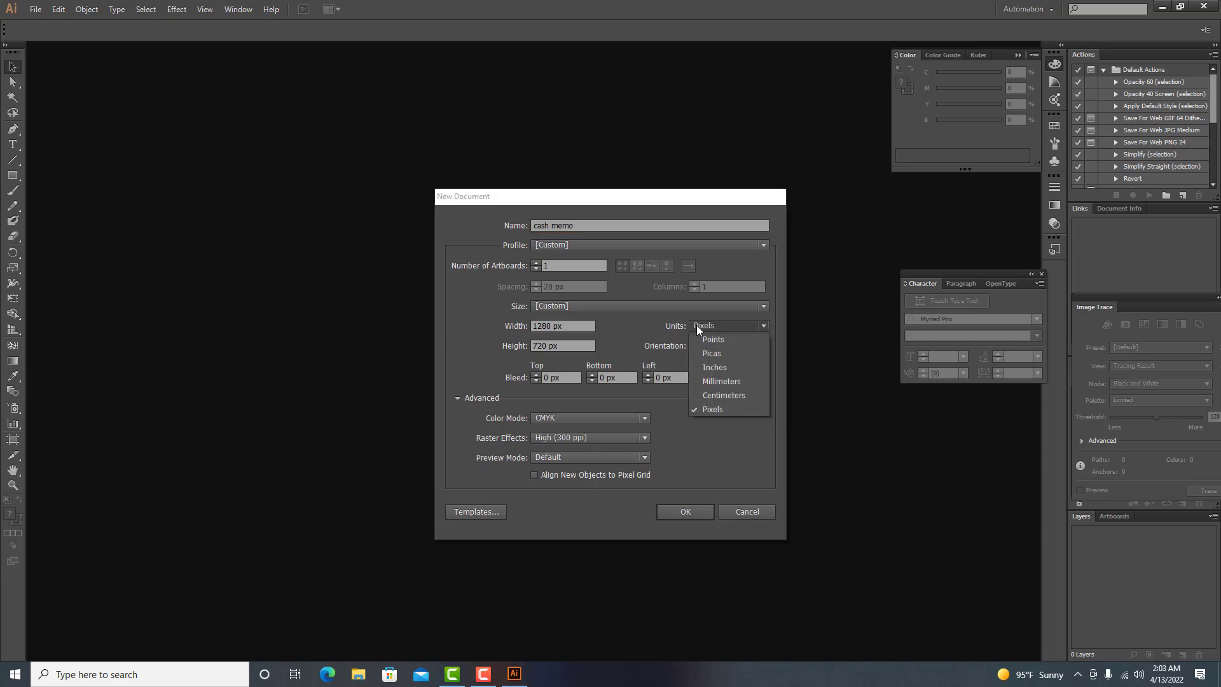
{"action": "left_click", "coordinate": [735, 365]}
Step: Set the document size to 5.5 in wide and 8.5 in high and create it
{"action": "left_click_drag", "start_coordinate": [582, 326], "coordinate": [472, 326]}
{"action": "key", "text": "BackSpace"}
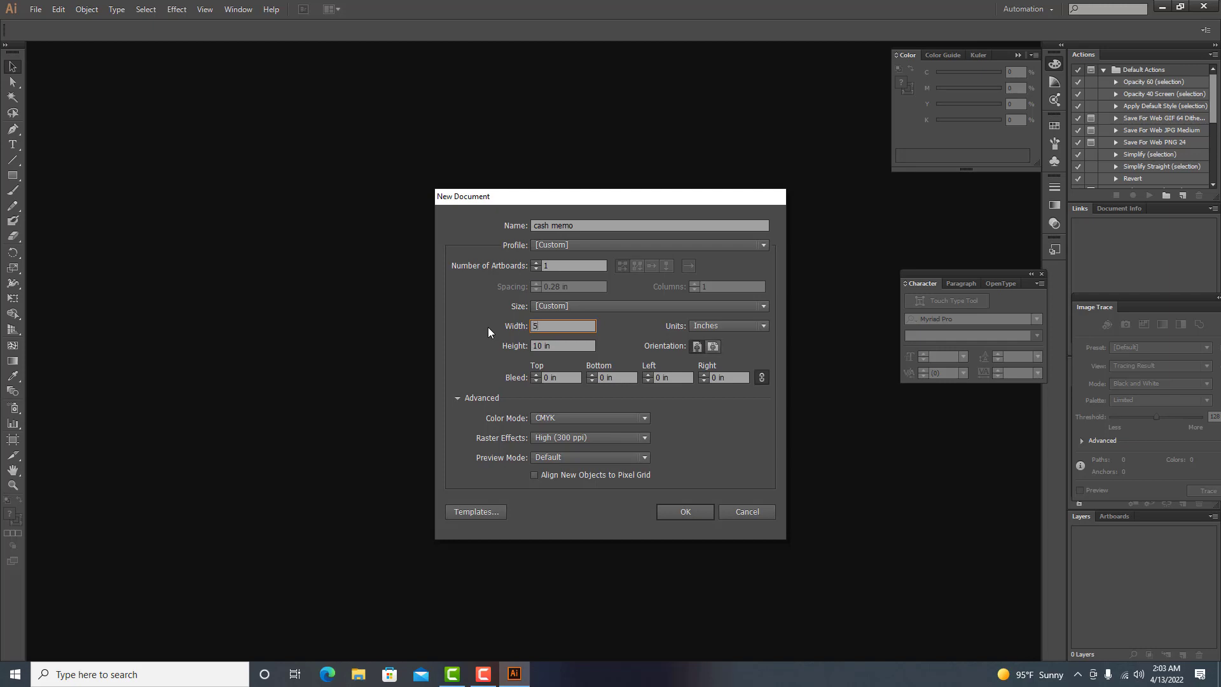
{"action": "type", "text": "5.5"}
{"action": "key", "text": "Tab"}
{"action": "key", "text": "BackSpace"}
{"action": "left_click", "coordinate": [690, 515]}
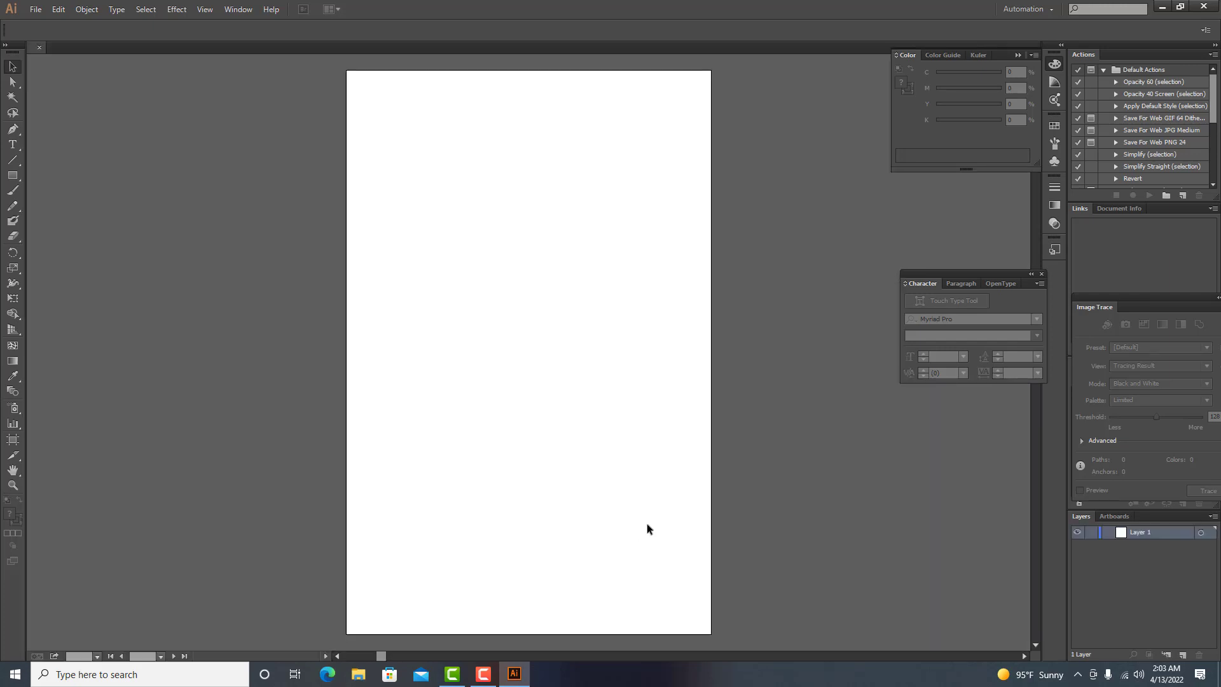
{"action": "left_click", "coordinate": [13, 470]}
{"action": "left_click_drag", "start_coordinate": [544, 399], "coordinate": [530, 382]}
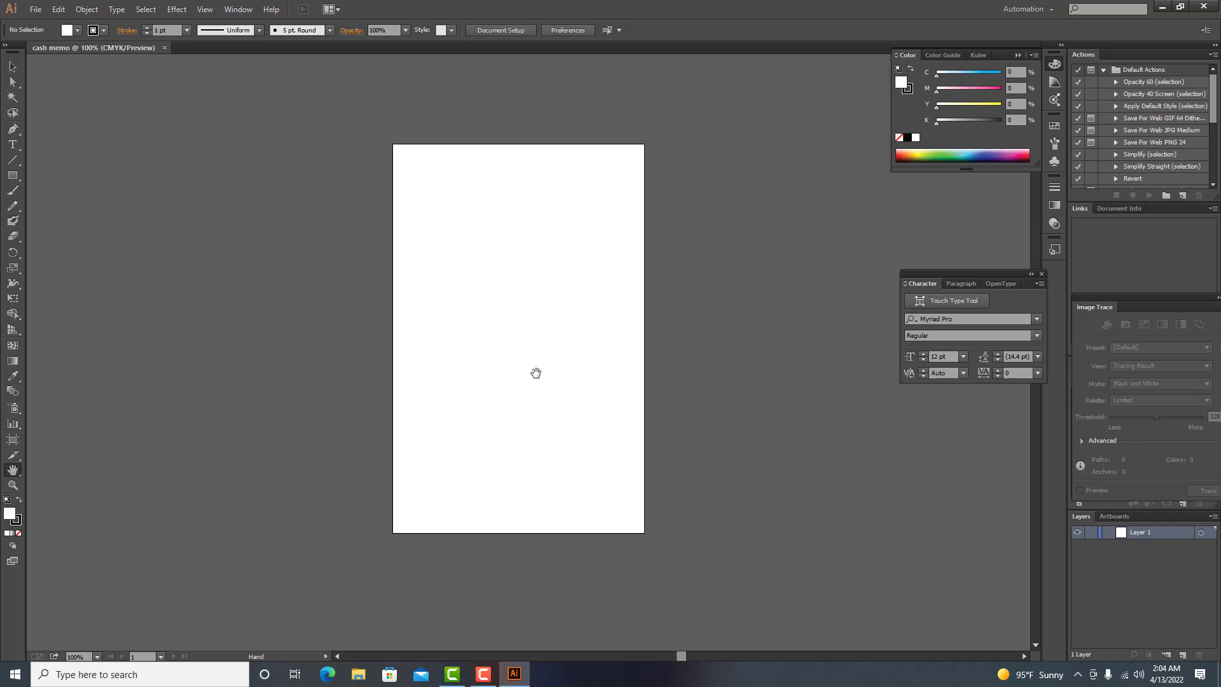
{"action": "left_click", "coordinate": [13, 175]}
{"action": "left_click_drag", "start_coordinate": [404, 159], "coordinate": [632, 522]}
{"action": "key", "text": "ctrl+shift+a"}
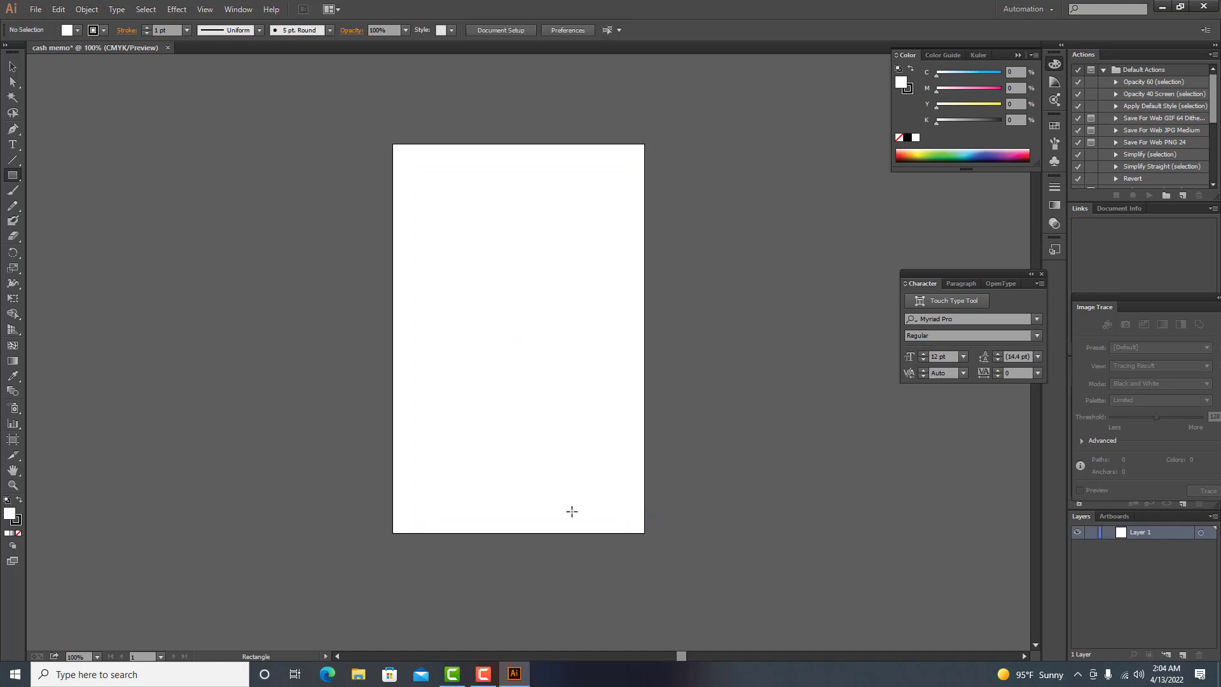
Step: Show the rulers, hide the character settings, and place margin guides just inside all four edges of the artboard
{"action": "key", "text": "ctrl+r"}
{"action": "key", "text": "ctrl+t"}
{"action": "key", "text": "v"}
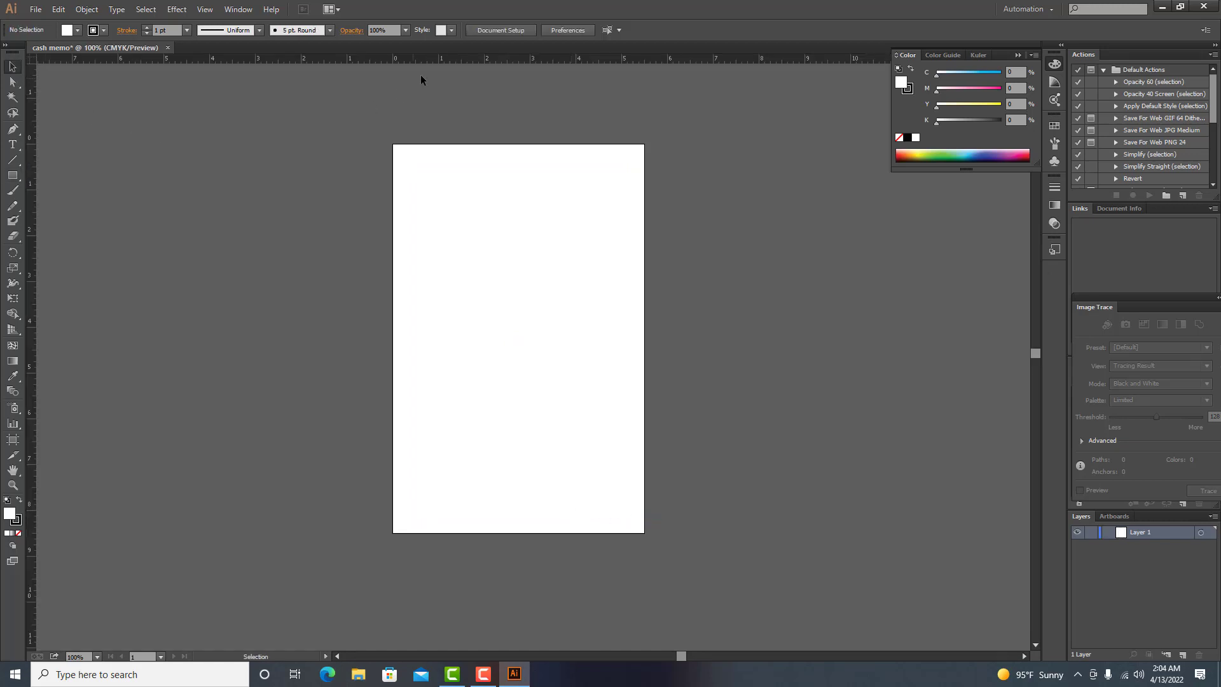
{"action": "left_click_drag", "start_coordinate": [429, 58], "coordinate": [444, 150]}
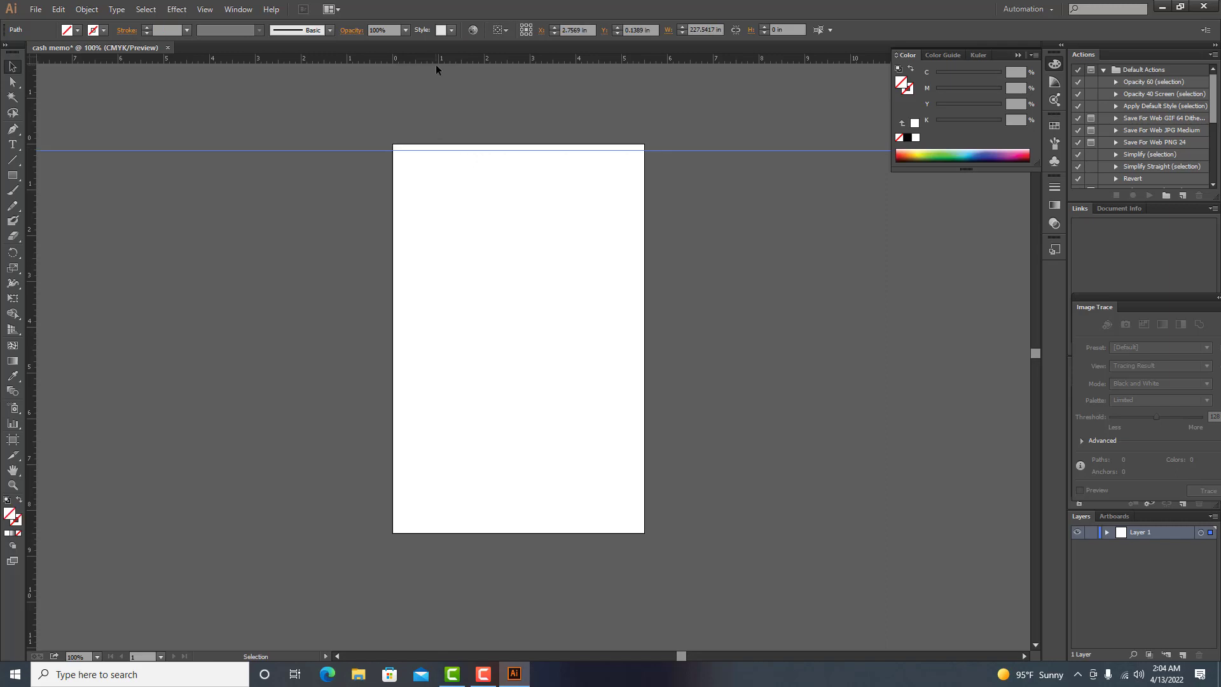
{"action": "left_click_drag", "start_coordinate": [436, 59], "coordinate": [405, 528]}
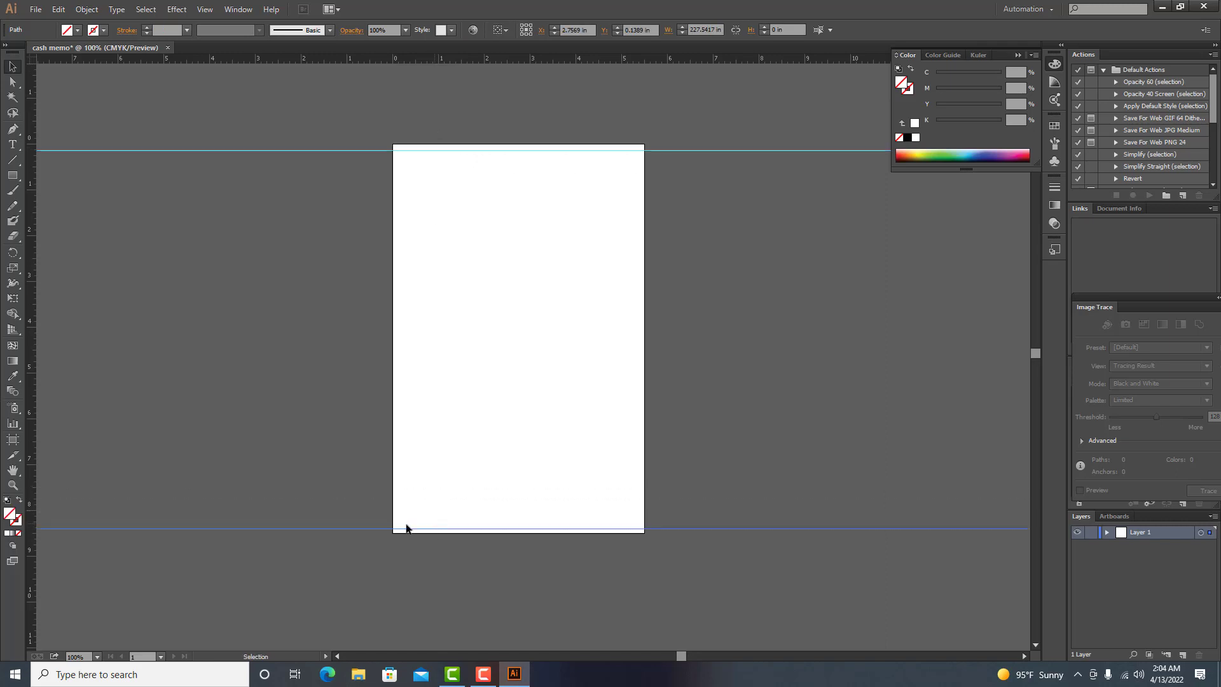
{"action": "left_click_drag", "start_coordinate": [28, 570], "coordinate": [398, 525]}
{"action": "left_click_drag", "start_coordinate": [31, 562], "coordinate": [634, 470]}
{"action": "left_click", "coordinate": [846, 332]}
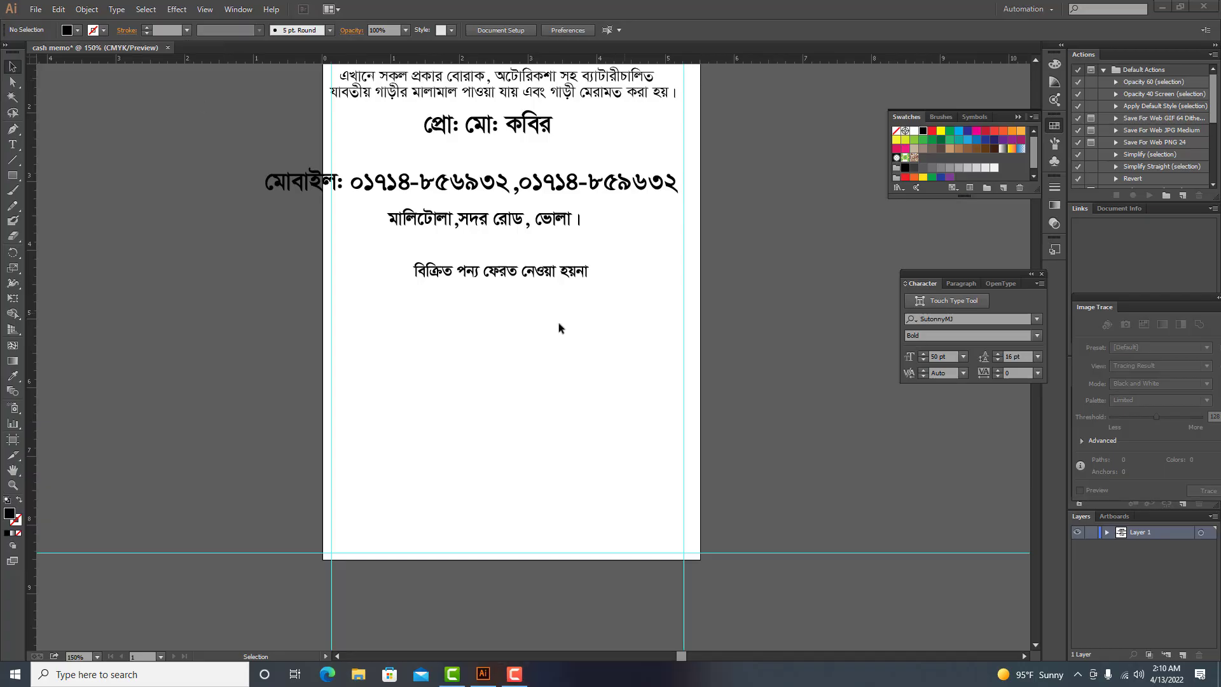
Step: Move all six Bangla text lines off the artboard into the empty area on its left side
{"action": "left_click", "coordinate": [13, 470]}
{"action": "left_click_drag", "start_coordinate": [512, 343], "coordinate": [569, 400]}
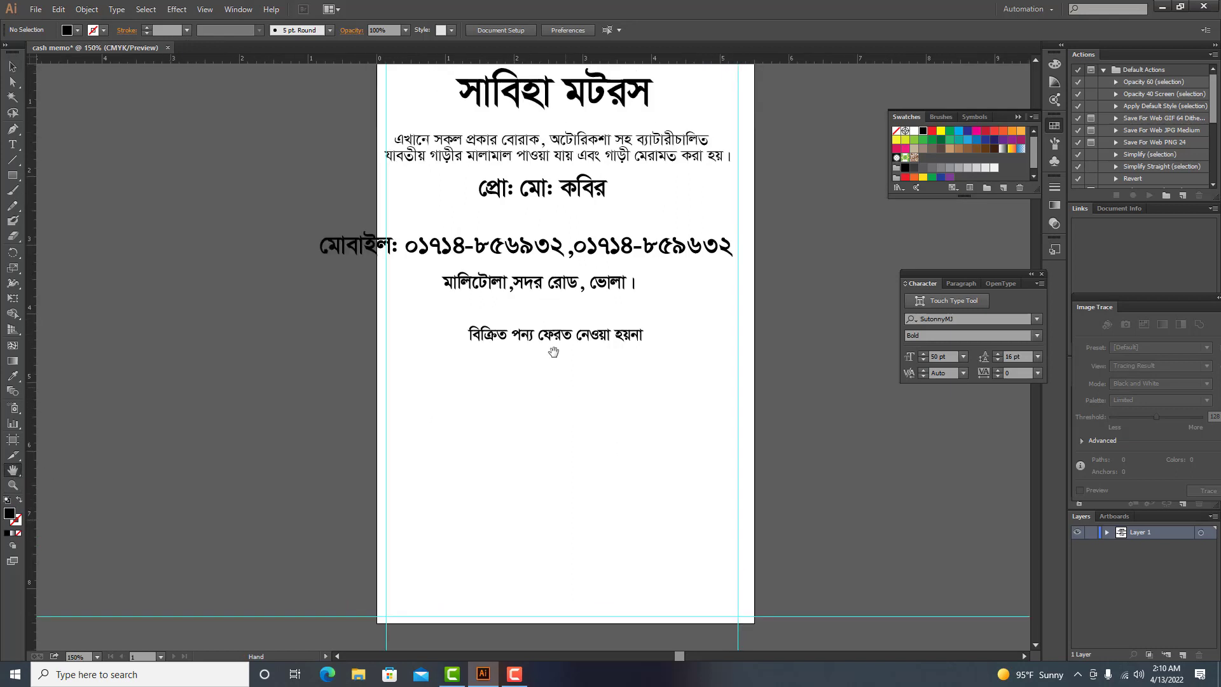
{"action": "left_click_drag", "start_coordinate": [532, 309], "coordinate": [526, 379]}
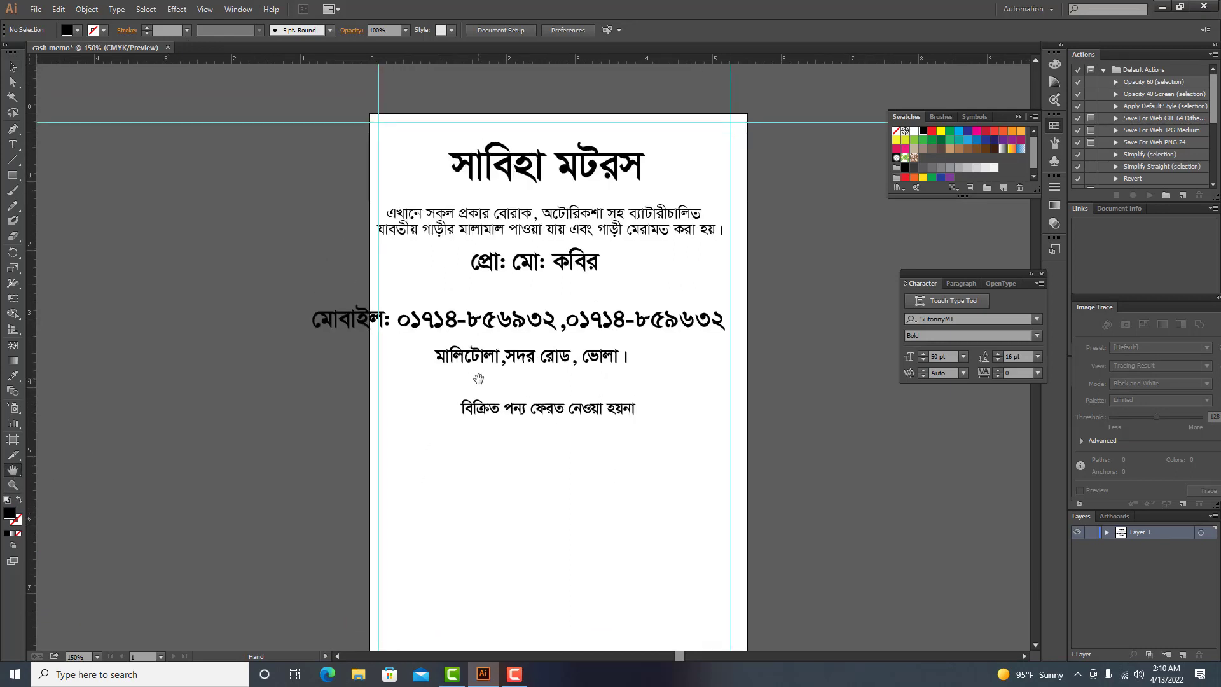
{"action": "left_click", "coordinate": [12, 66]}
{"action": "left_click_drag", "start_coordinate": [499, 178], "coordinate": [135, 148]}
{"action": "left_click_drag", "start_coordinate": [628, 227], "coordinate": [226, 209]}
{"action": "left_click_drag", "start_coordinate": [541, 275], "coordinate": [221, 275]}
{"action": "left_click_drag", "start_coordinate": [375, 322], "coordinate": [125, 325]}
{"action": "left_click_drag", "start_coordinate": [479, 357], "coordinate": [215, 360]}
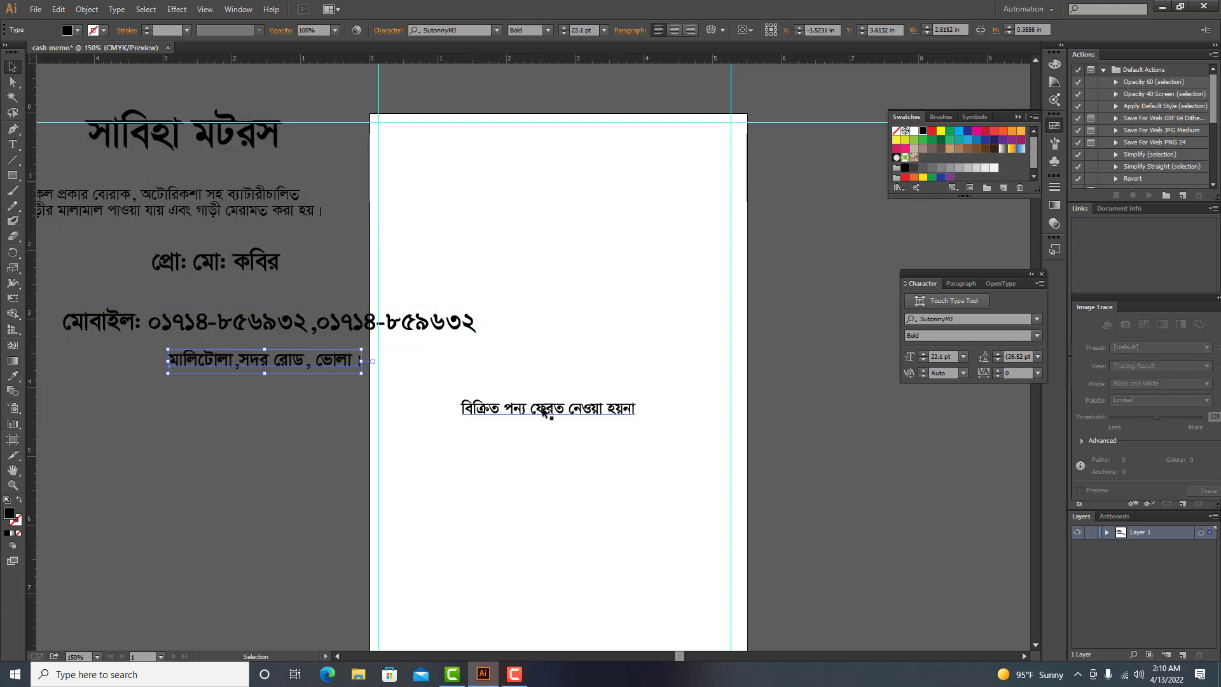
{"action": "left_click_drag", "start_coordinate": [541, 407], "coordinate": [272, 436]}
Step: Draw a rectangle about 4.78 by 5.39 in on the lower part of the artboard
{"action": "left_click", "coordinate": [12, 470]}
{"action": "left_click_drag", "start_coordinate": [360, 456], "coordinate": [506, 351]}
{"action": "left_click_drag", "start_coordinate": [356, 212], "coordinate": [684, 582]}
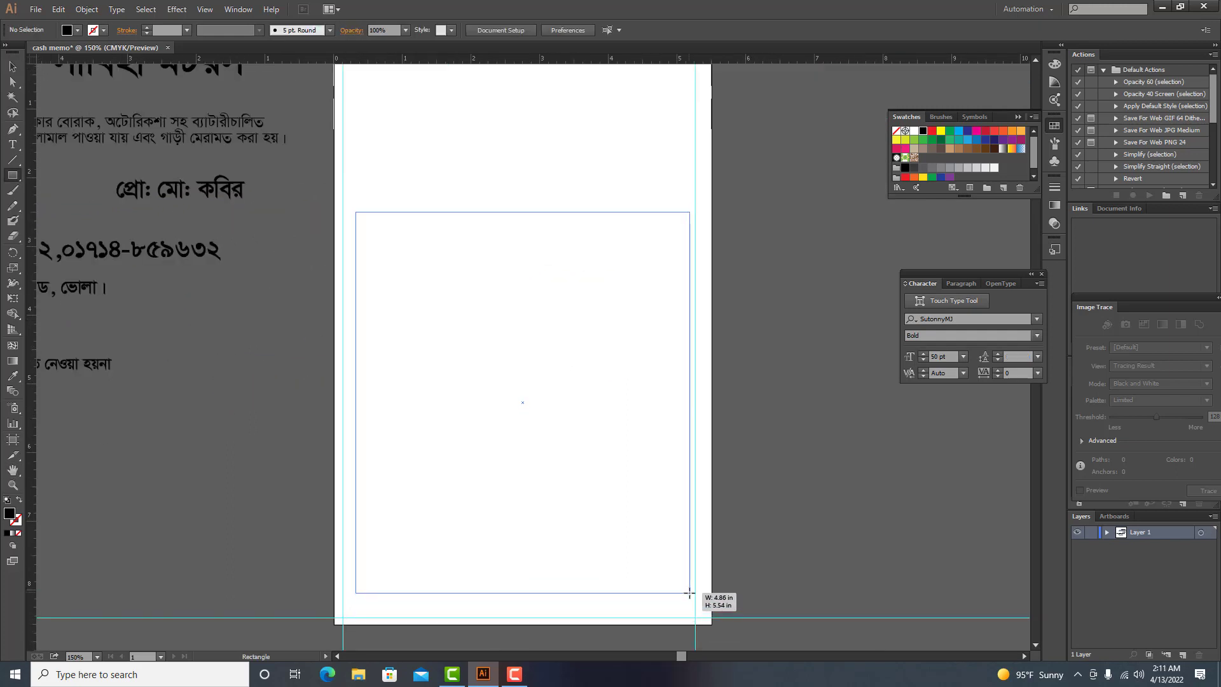
{"action": "left_click", "coordinate": [12, 66]}
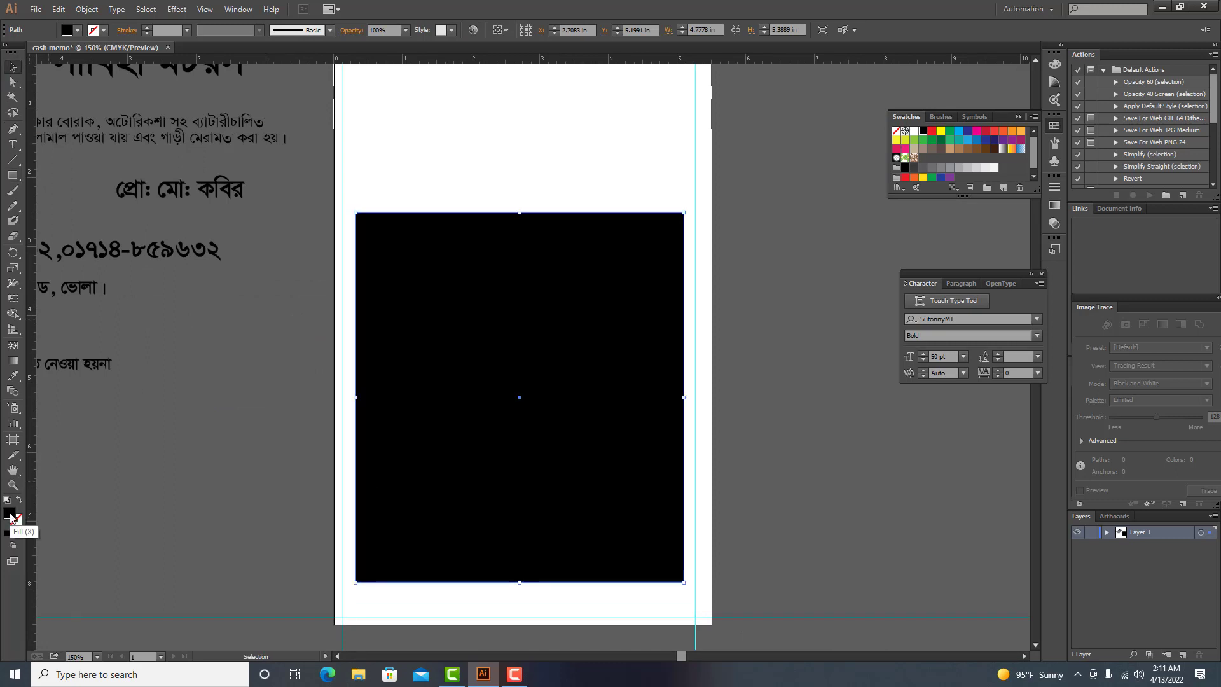
Step: Remove the rectangle's fill and give it a 2 pt black stroke
{"action": "left_click", "coordinate": [18, 533]}
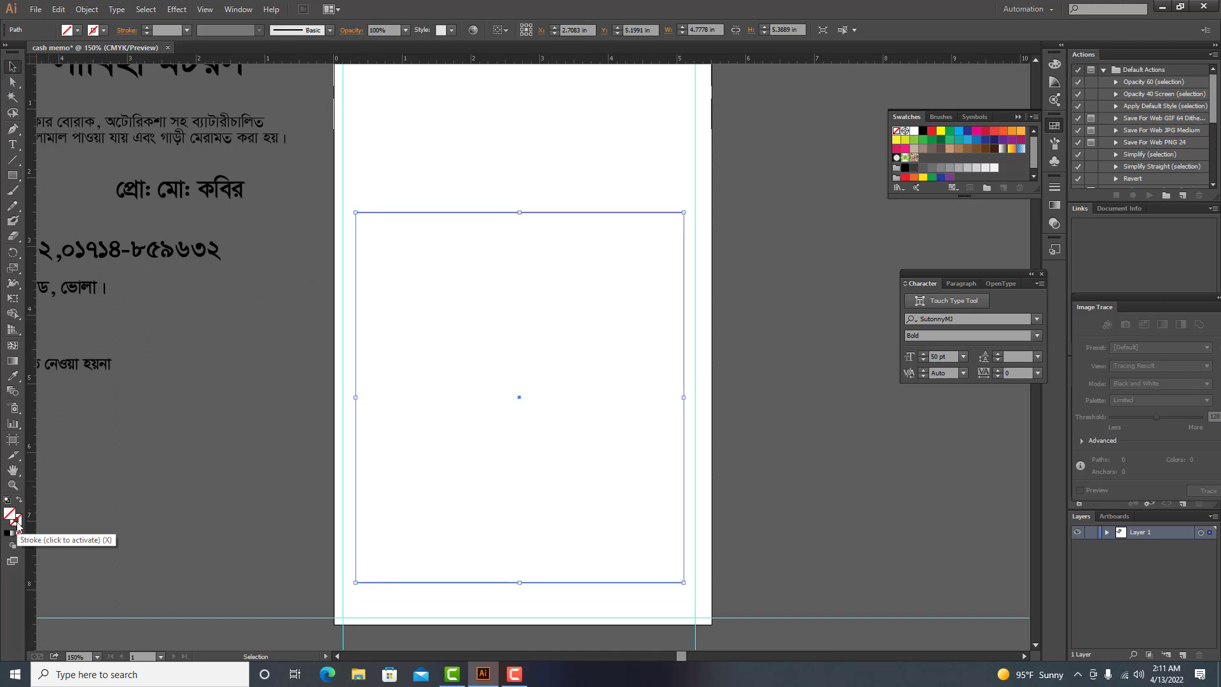
{"action": "left_click", "coordinate": [18, 525]}
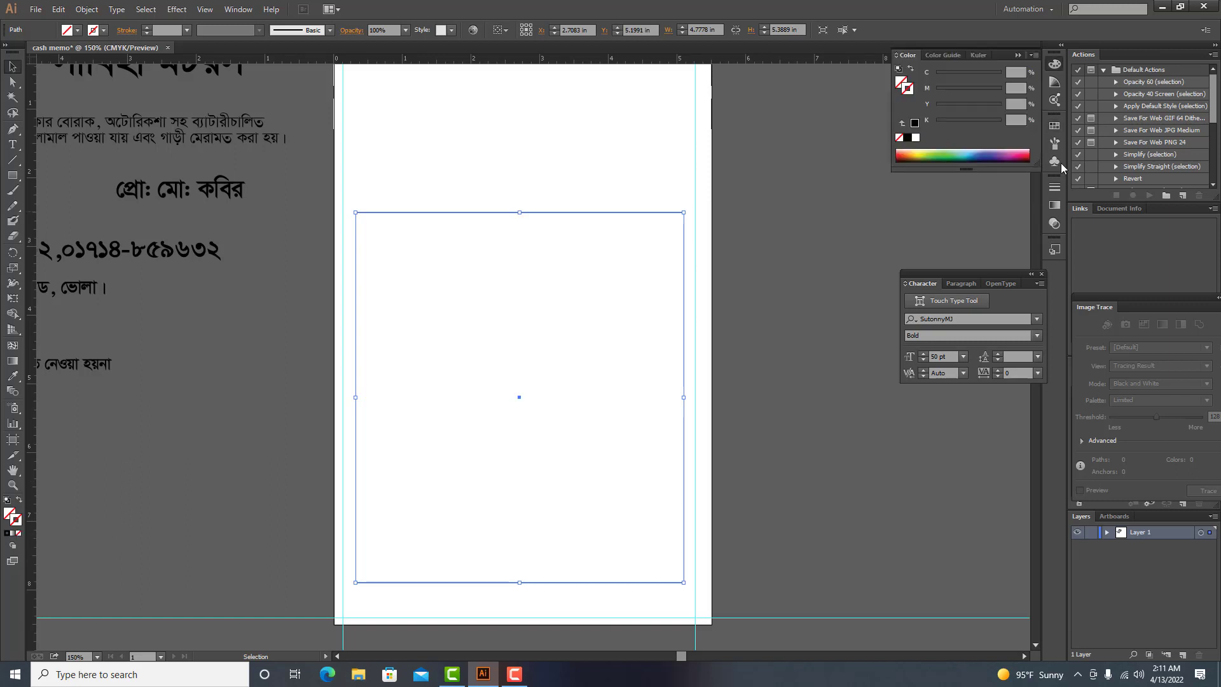
{"action": "left_click", "coordinate": [908, 136]}
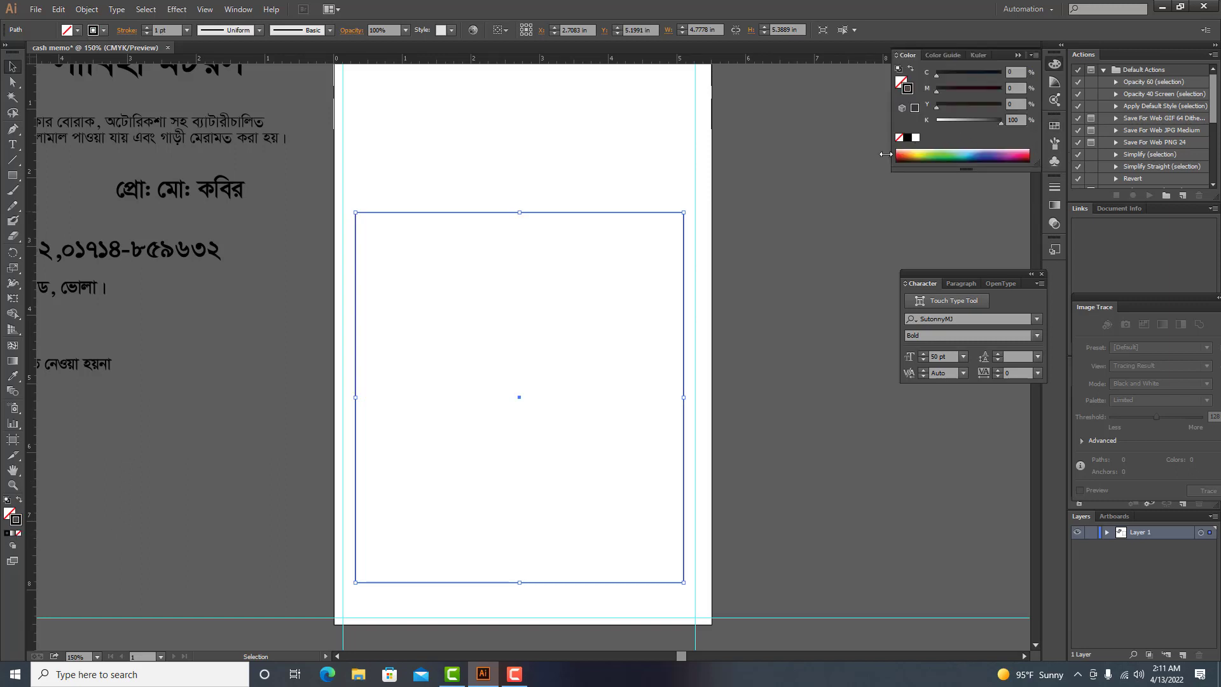
{"action": "left_click", "coordinate": [147, 27]}
{"action": "left_click", "coordinate": [480, 155]}
Step: Raise the bottom edge of the rectangular frame to leave more space beneath it
{"action": "scroll", "coordinate": [582, 471], "scroll_direction": "down", "scroll_amount": 2}
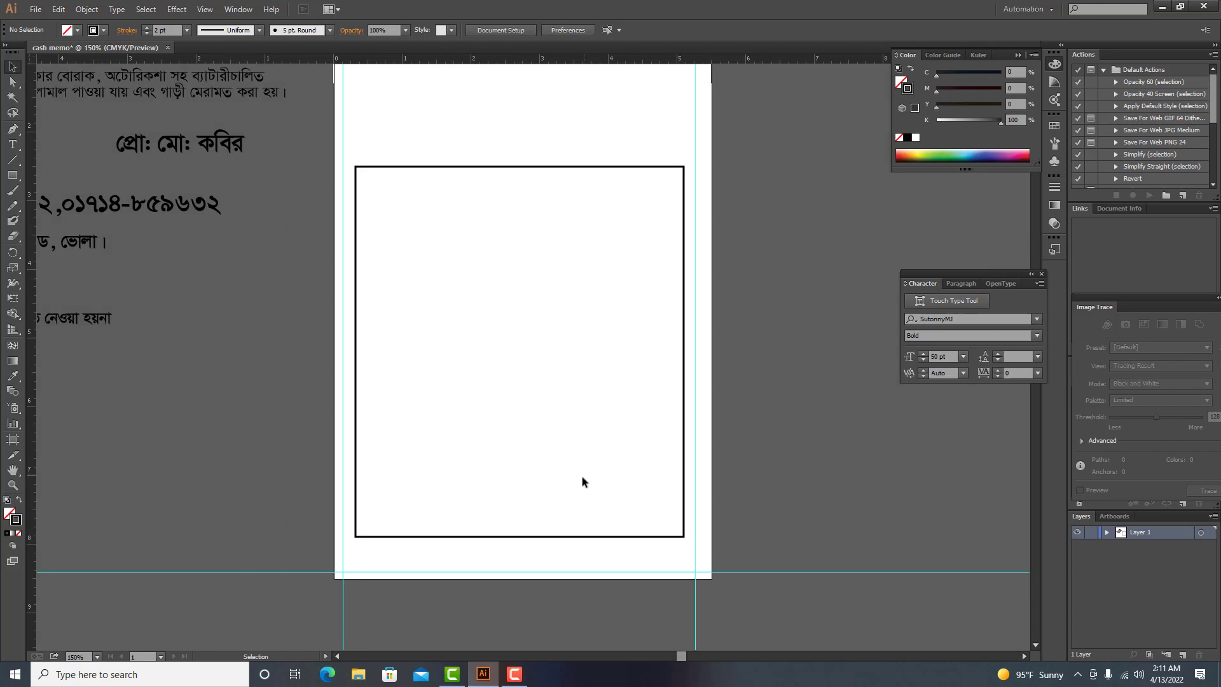
{"action": "left_click", "coordinate": [526, 536]}
{"action": "left_click_drag", "start_coordinate": [521, 536], "coordinate": [521, 512]}
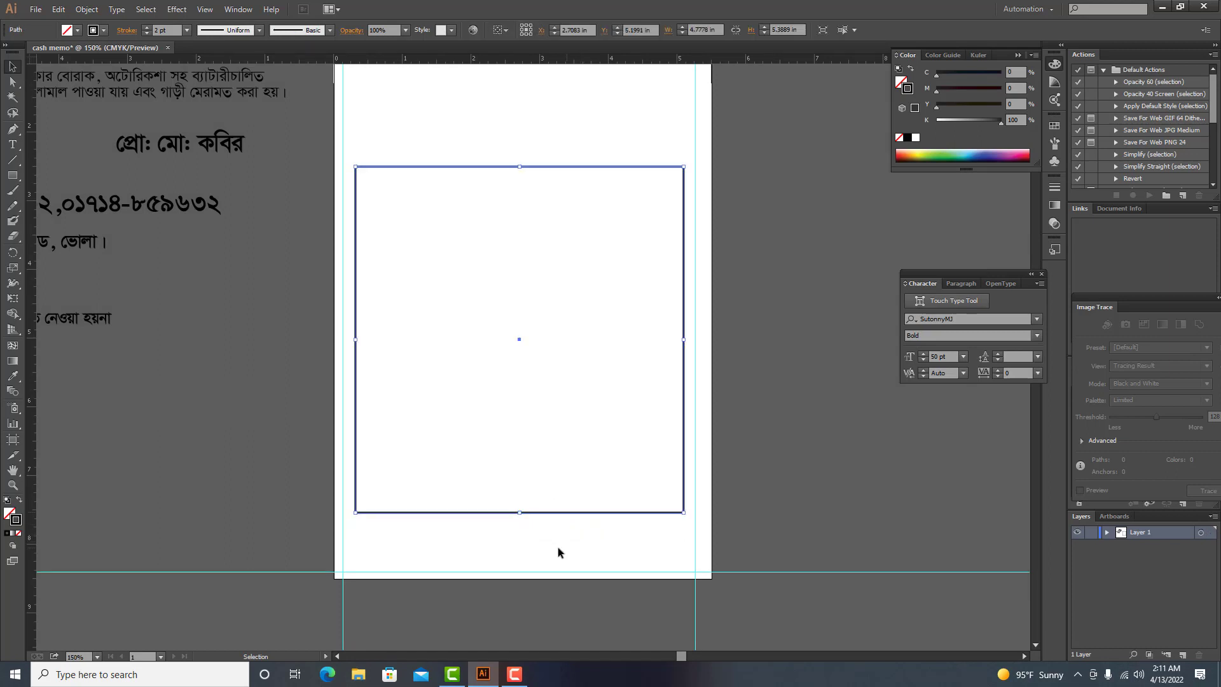
{"action": "left_click", "coordinate": [558, 547]}
Step: Widen the frame to the left and right guides and raise its top edge slightly
{"action": "scroll", "coordinate": [550, 520], "scroll_direction": "up", "scroll_amount": 3}
{"action": "left_click_drag", "start_coordinate": [493, 229], "coordinate": [489, 229]}
{"action": "left_click_drag", "start_coordinate": [351, 399], "coordinate": [343, 402]}
{"action": "left_click_drag", "start_coordinate": [680, 400], "coordinate": [694, 401]}
{"action": "scroll", "coordinate": [667, 362], "scroll_direction": "up", "scroll_amount": 3}
{"action": "left_click_drag", "start_coordinate": [514, 294], "coordinate": [523, 278]}
{"action": "left_click", "coordinate": [553, 333]}
Step: Nudge the whole frame slightly down the artboard and deselect it
{"action": "scroll", "coordinate": [555, 333], "scroll_direction": "down", "scroll_amount": 2}
{"action": "key", "text": "ctrl+minus"}
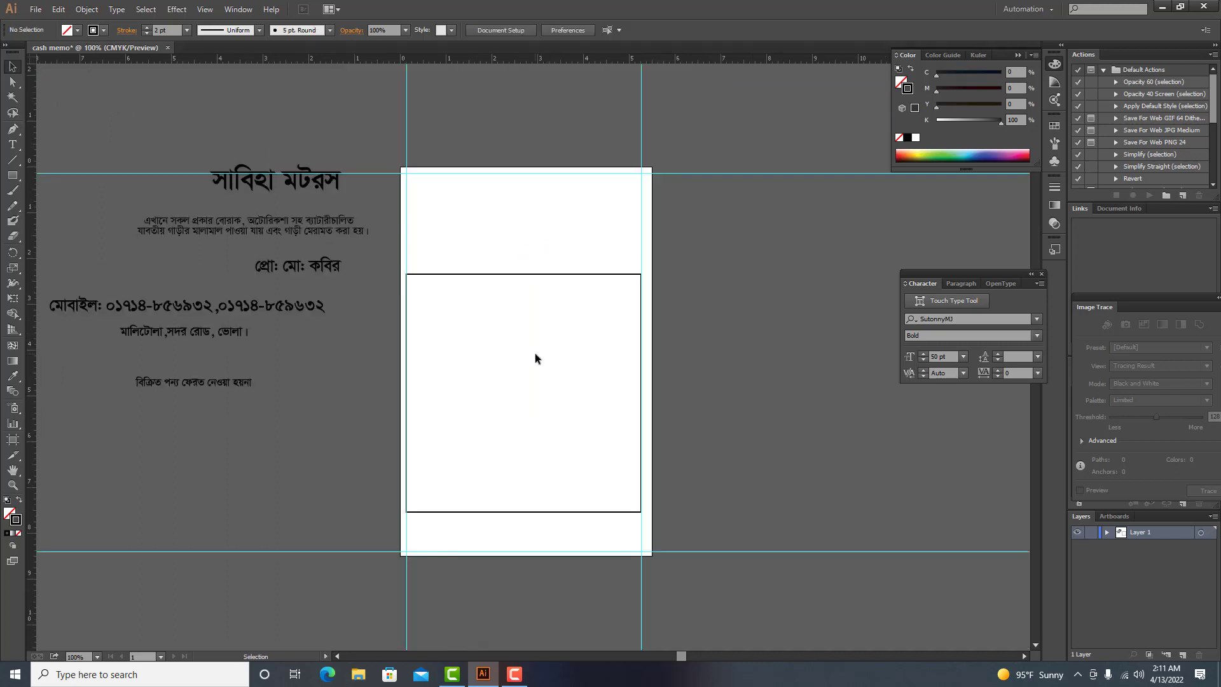
{"action": "scroll", "coordinate": [368, 315], "scroll_direction": "up", "scroll_amount": 3}
{"action": "left_click", "coordinate": [484, 290]}
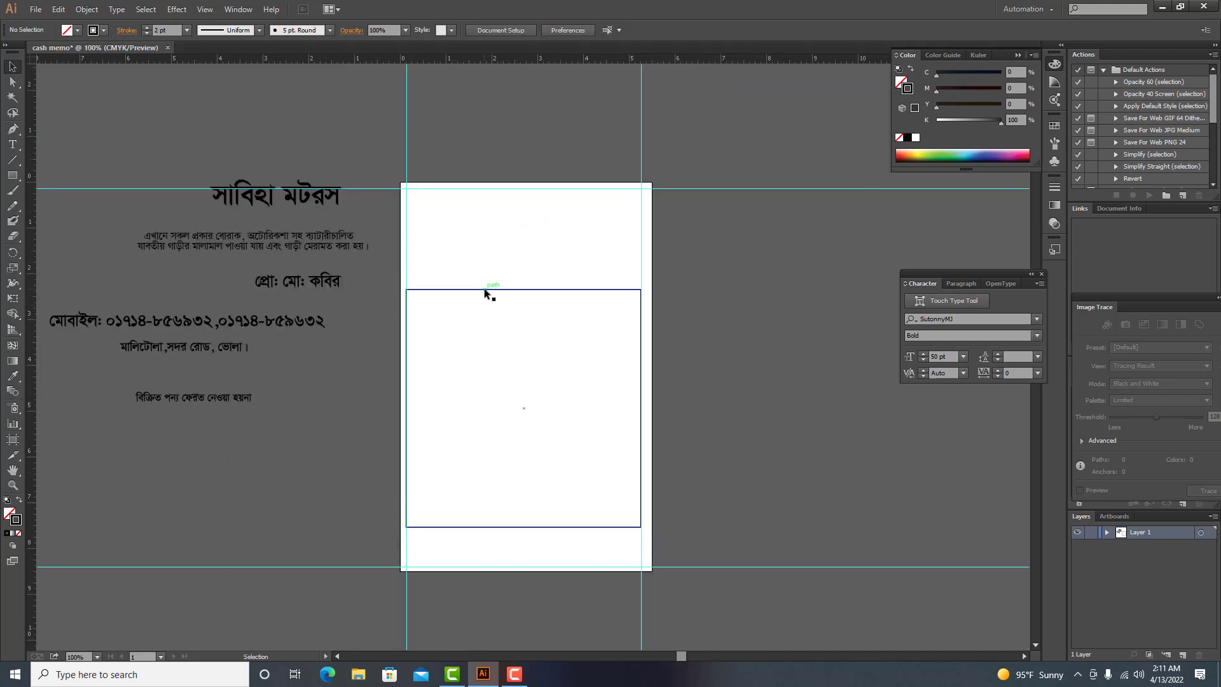
{"action": "key", "text": "Down"}
{"action": "key", "text": "Down"}
{"action": "key", "text": "Down"}
{"action": "key", "text": "Down"}
{"action": "key", "text": "Down"}
{"action": "key", "text": "Down"}
{"action": "key", "text": "Down"}
{"action": "key", "text": "Down"}
{"action": "key", "text": "Down"}
{"action": "key", "text": "Down"}
{"action": "left_click", "coordinate": [281, 342]}
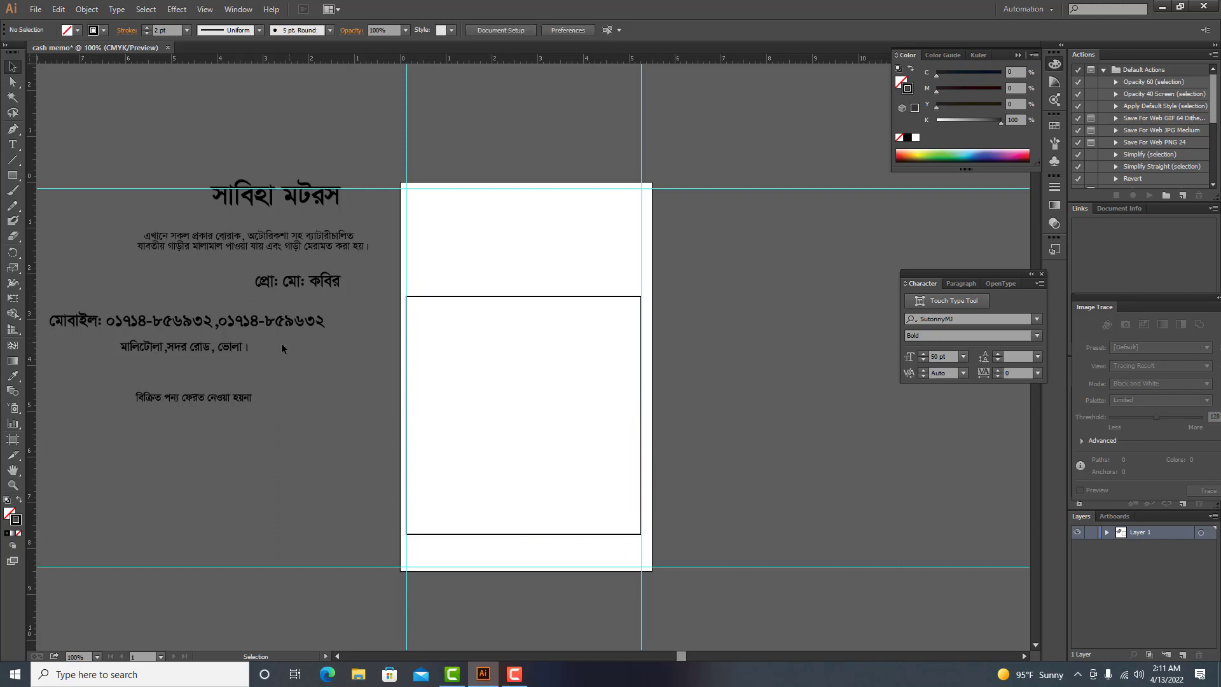
Step: Draw a thin bar about 5.13 by 0.33 in between the vertical guides, above the large frame
{"action": "left_click", "coordinate": [13, 176]}
{"action": "left_click_drag", "start_coordinate": [407, 255], "coordinate": [641, 271]}
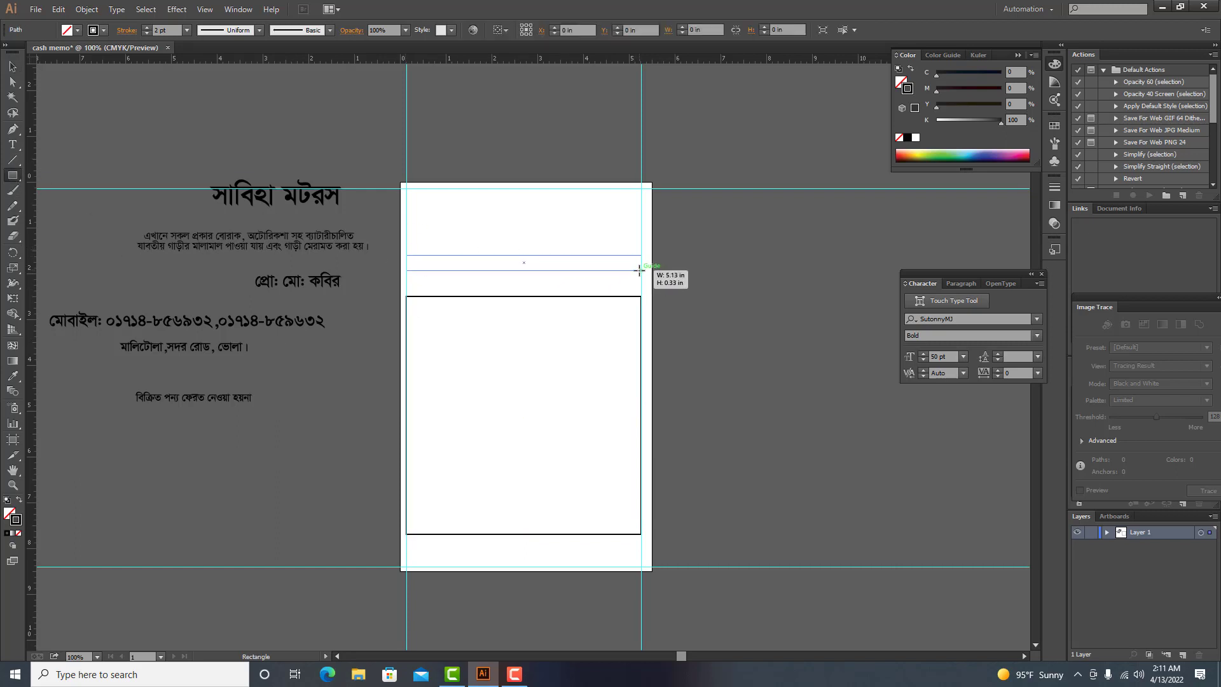
{"action": "left_click", "coordinate": [13, 67]}
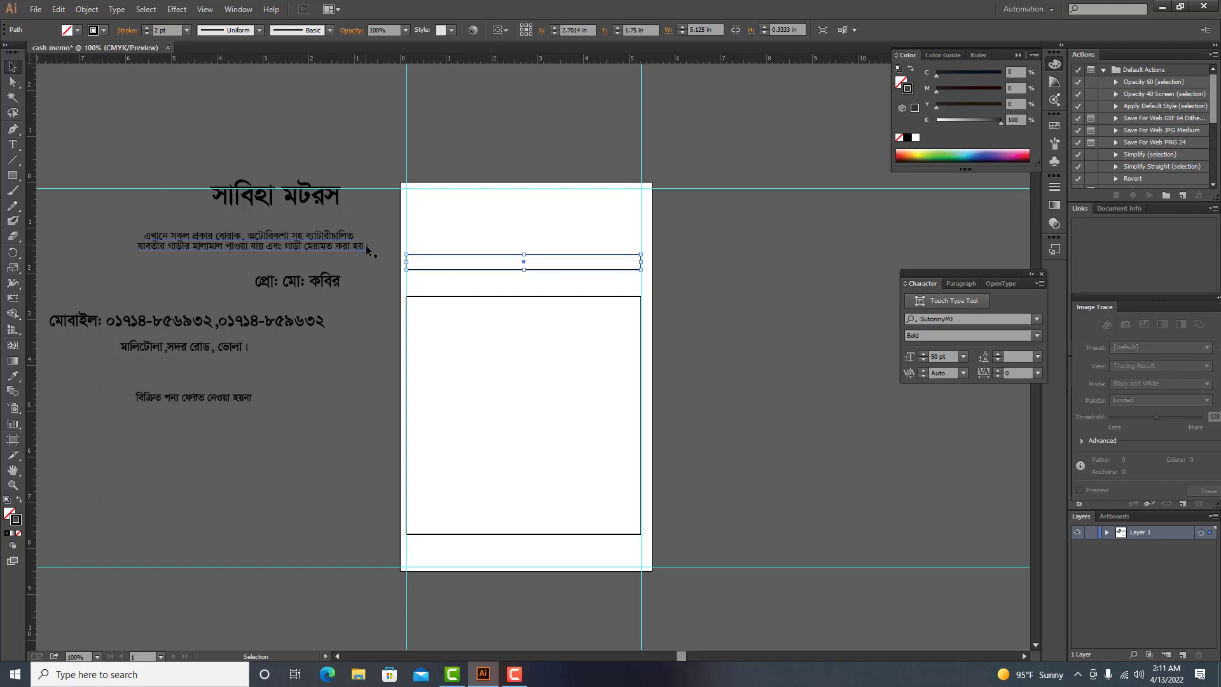
Step: Nudge the bar up slightly and place a duplicate of it directly below, edge to edge
{"action": "key", "text": "Up"}
{"action": "key", "text": "Up"}
{"action": "key", "text": "Up"}
{"action": "key", "text": "Up"}
{"action": "key", "text": "Up"}
{"action": "key", "text": "Up"}
{"action": "key", "text": "Up"}
{"action": "key", "text": "Up"}
{"action": "key", "text": "Up"}
{"action": "key", "text": "Up"}
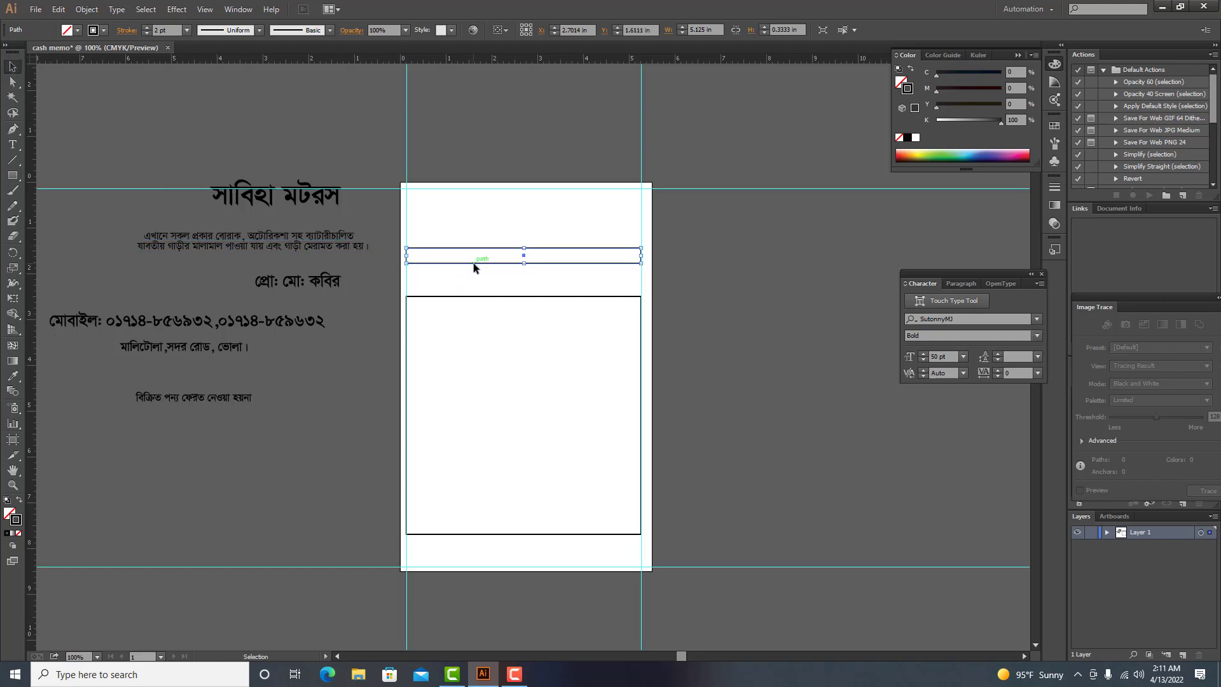
{"action": "left_click_drag", "start_coordinate": [473, 263], "coordinate": [474, 279]}
{"action": "left_click", "coordinate": [517, 234]}
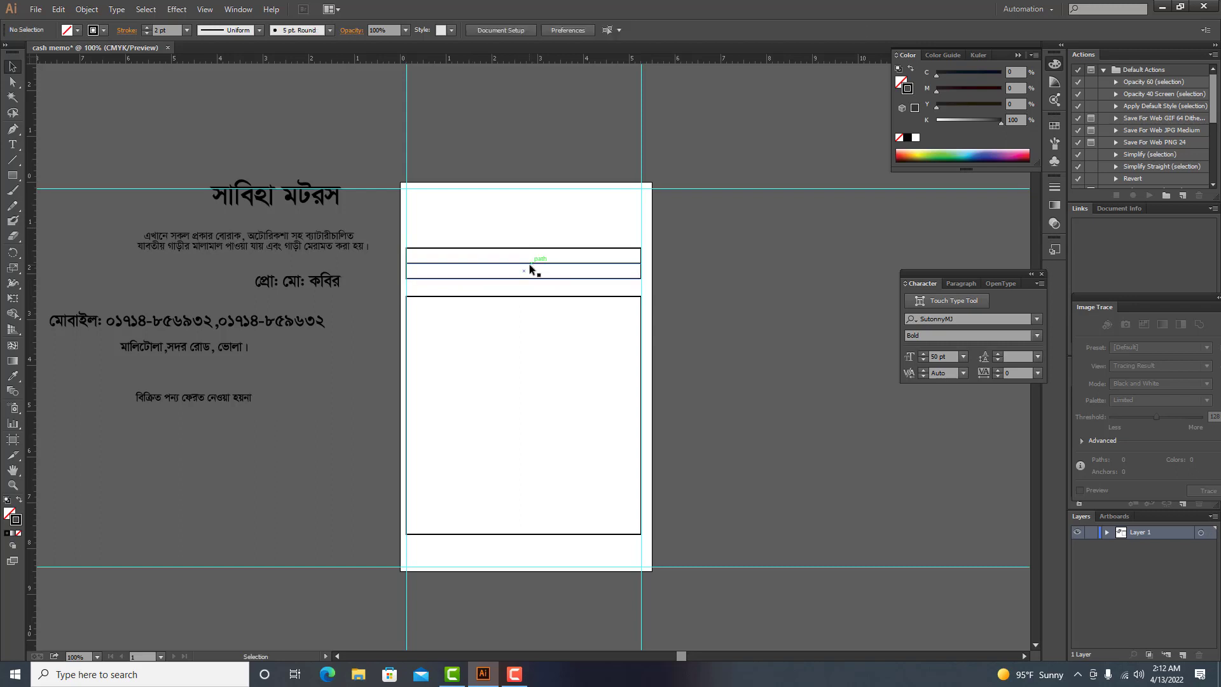
Step: Select both bars and nudge them down together until they sit just above the large frame
{"action": "left_click_drag", "start_coordinate": [509, 227], "coordinate": [524, 293]}
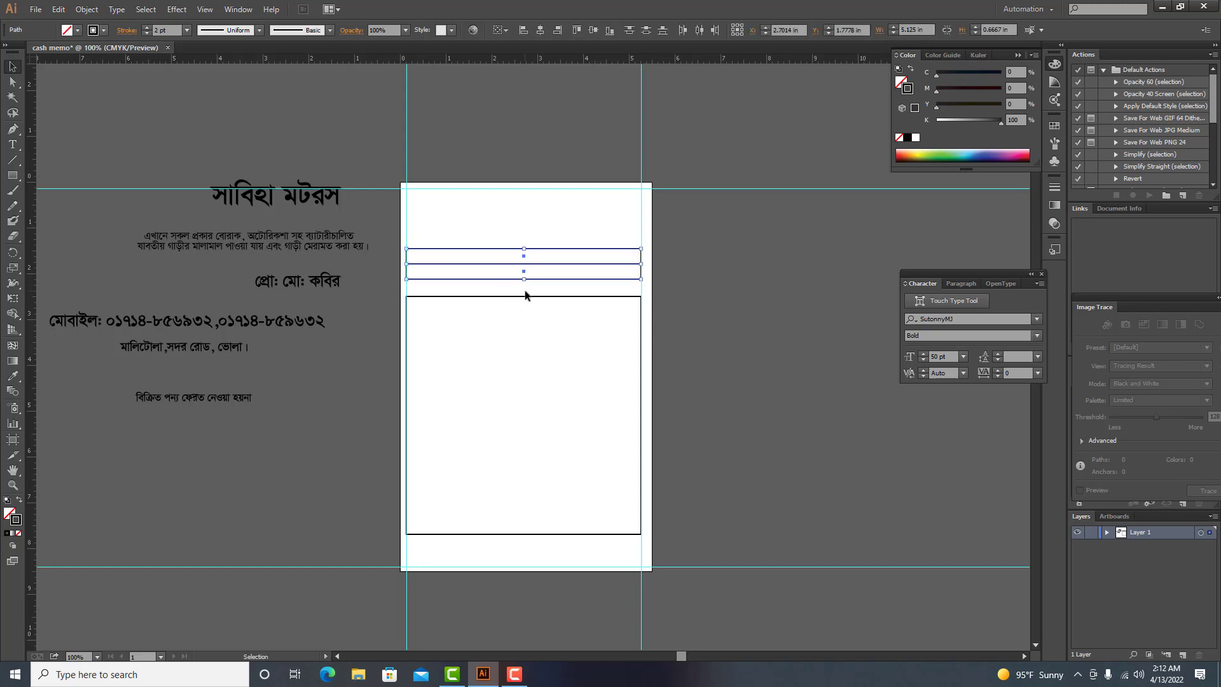
{"action": "key", "text": "Down"}
{"action": "key", "text": "Down"}
{"action": "key", "text": "Down"}
{"action": "key", "text": "Down"}
{"action": "key", "text": "Down"}
{"action": "key", "text": "Down"}
{"action": "key", "text": "Down"}
{"action": "key", "text": "Down"}
{"action": "key", "text": "Down"}
{"action": "key", "text": "Down"}
{"action": "key", "text": "Down"}
{"action": "key", "text": "Down"}
{"action": "key", "text": "Down"}
{"action": "key", "text": "Down"}
{"action": "key", "text": "Down"}
{"action": "key", "text": "Down"}
{"action": "key", "text": "Down"}
{"action": "key", "text": "Down"}
{"action": "key", "text": "Down"}
{"action": "key", "text": "Down"}
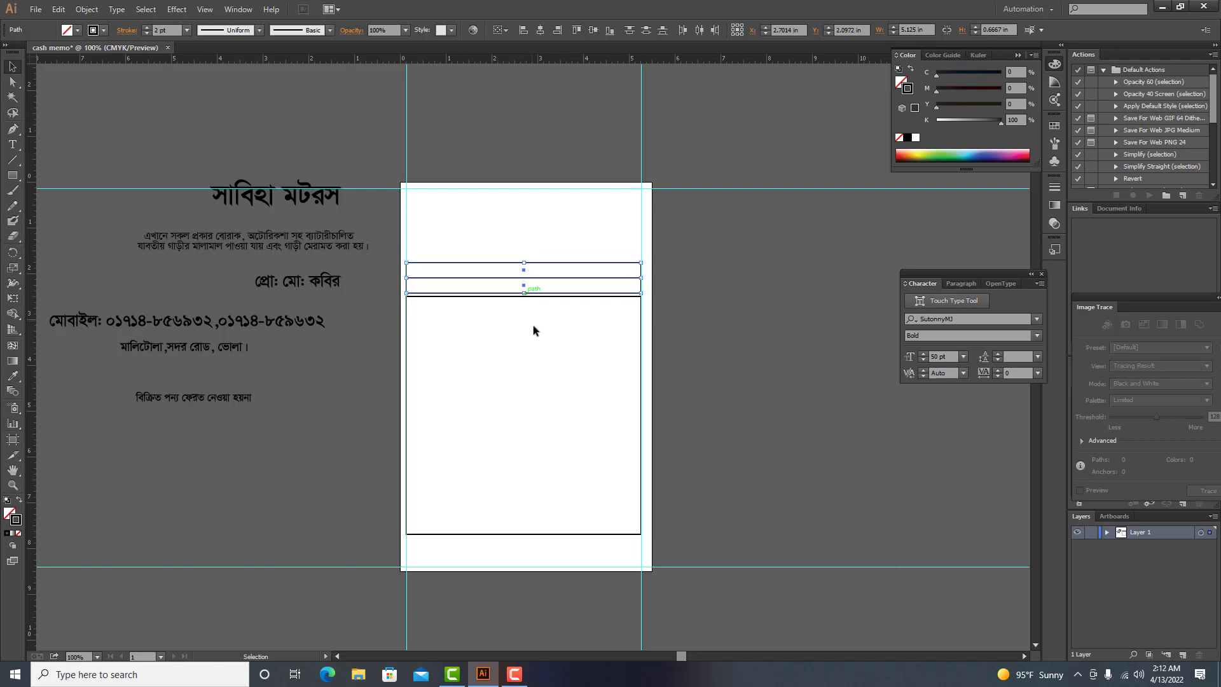
{"action": "key", "text": "Down"}
{"action": "key", "text": "Down"}
{"action": "left_click", "coordinate": [525, 339]}
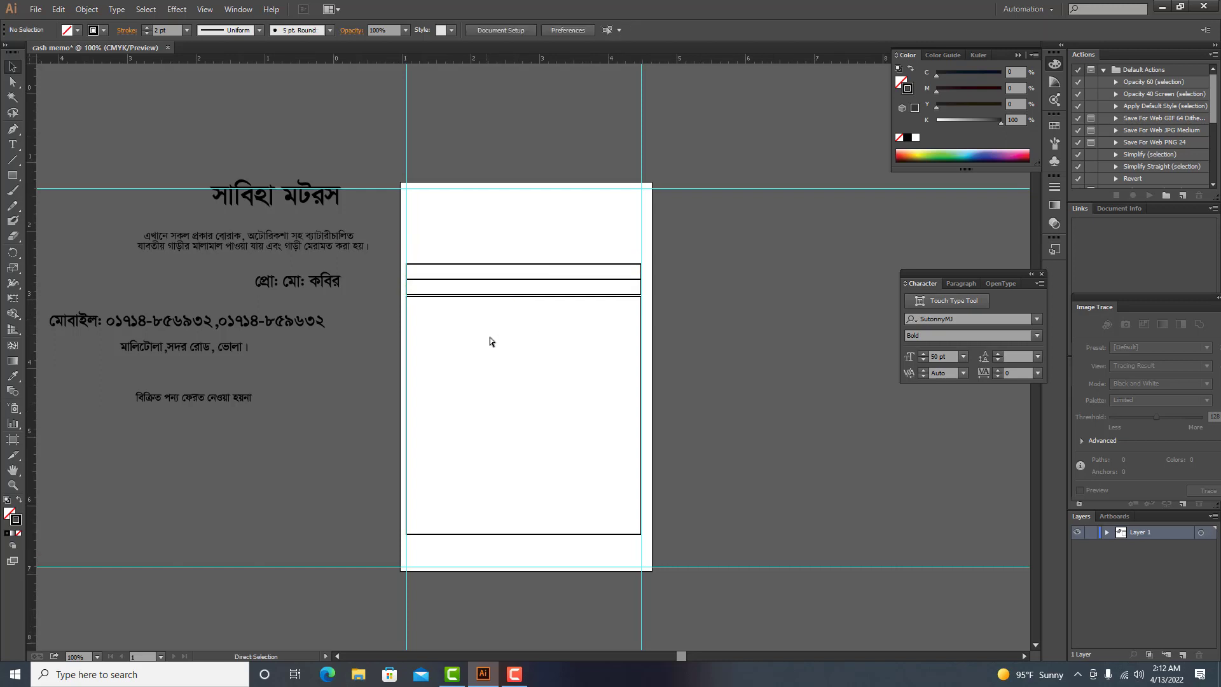
Step: Draw a block about 0.63 by 0.33 in at the left end of the upper bar, with black fill and no stroke
{"action": "key", "text": "ctrl+="}
{"action": "left_click", "coordinate": [13, 175]}
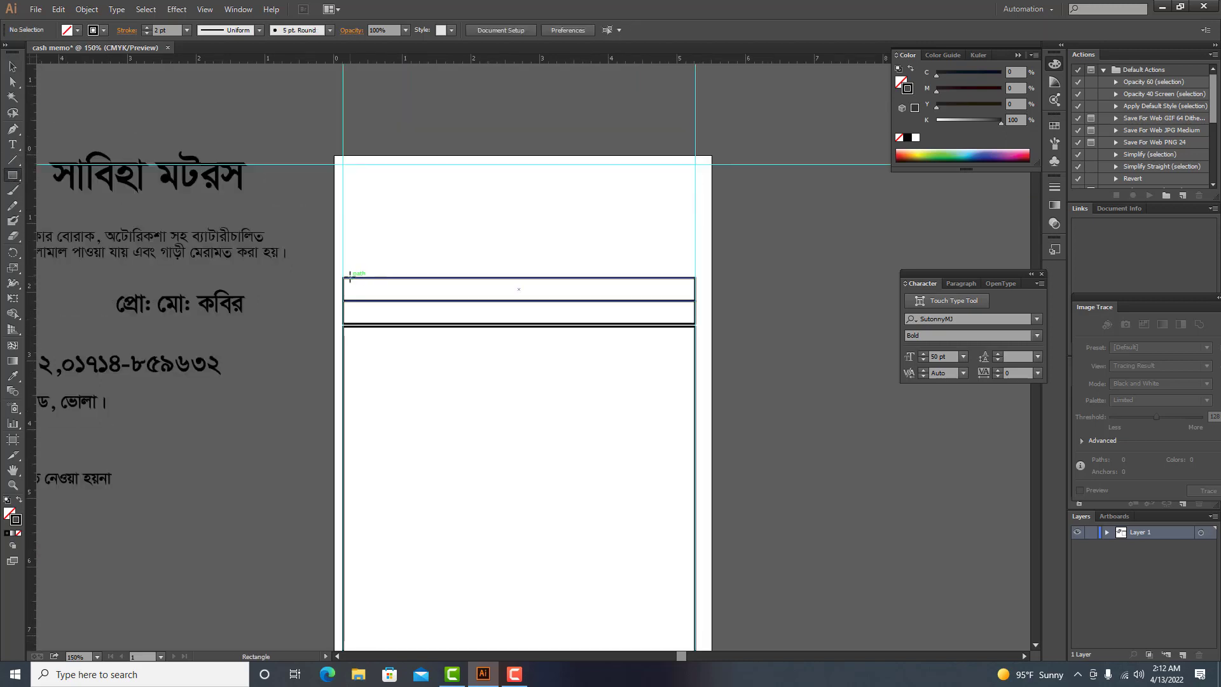
{"action": "left_click_drag", "start_coordinate": [344, 278], "coordinate": [387, 301]}
{"action": "left_click", "coordinate": [13, 66]}
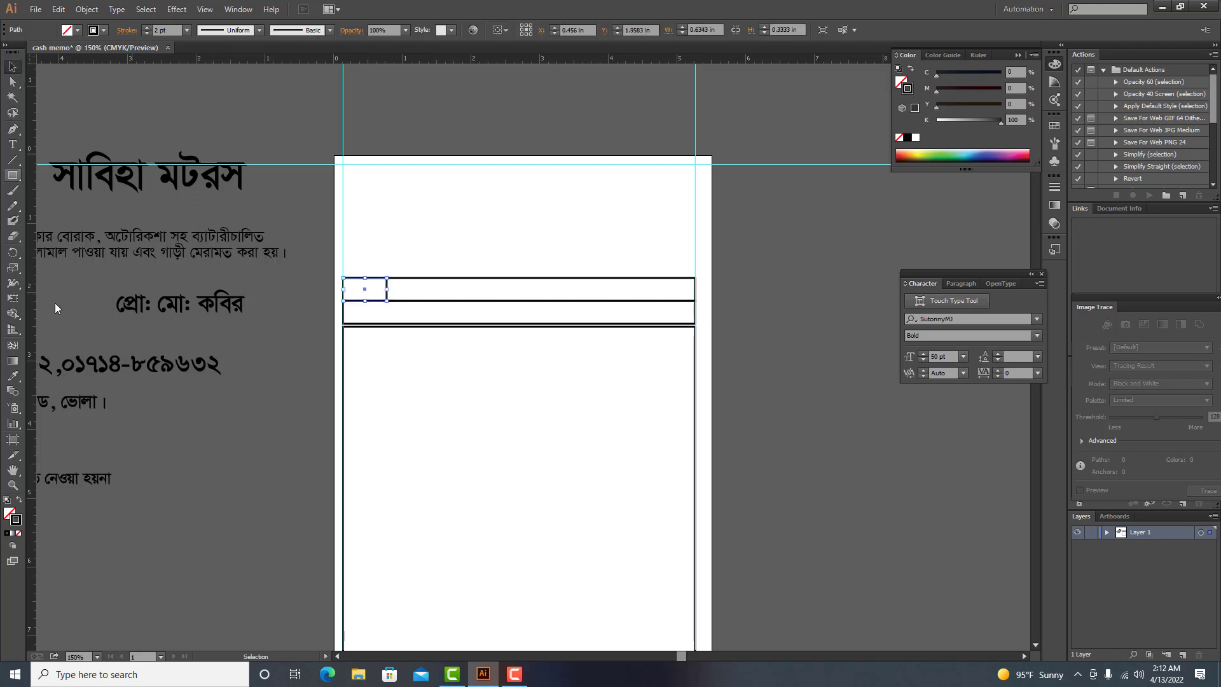
{"action": "left_click", "coordinate": [18, 533]}
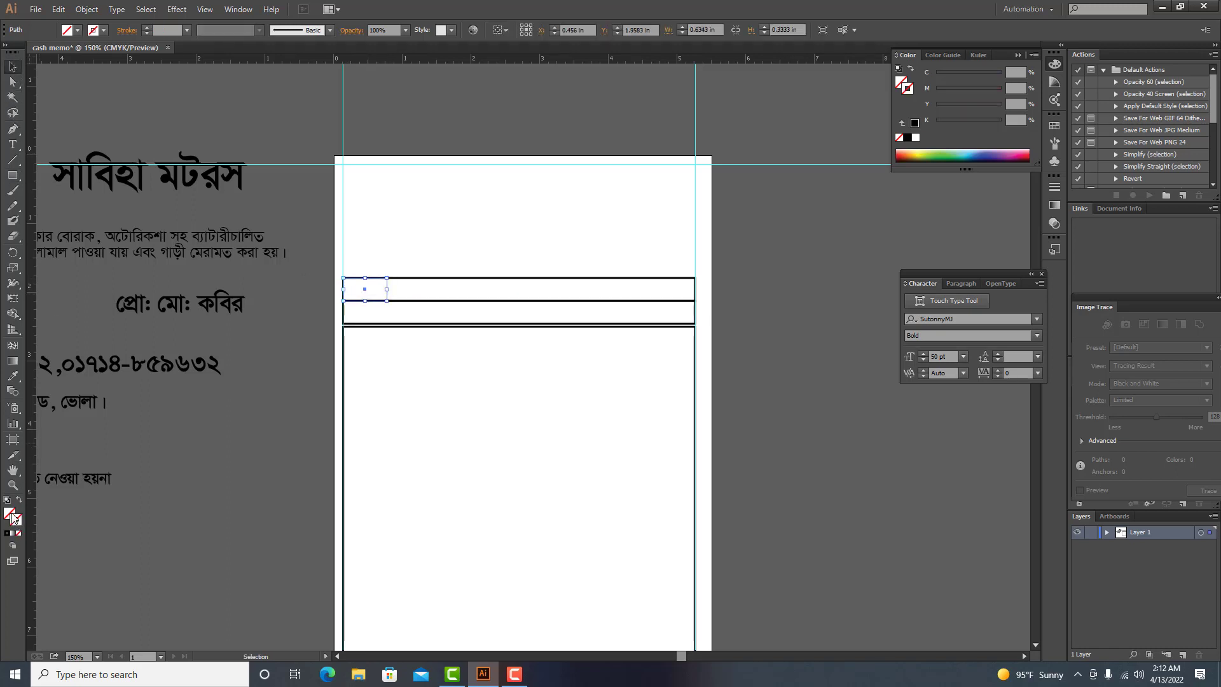
{"action": "left_click", "coordinate": [914, 125]}
{"action": "left_click", "coordinate": [333, 135]}
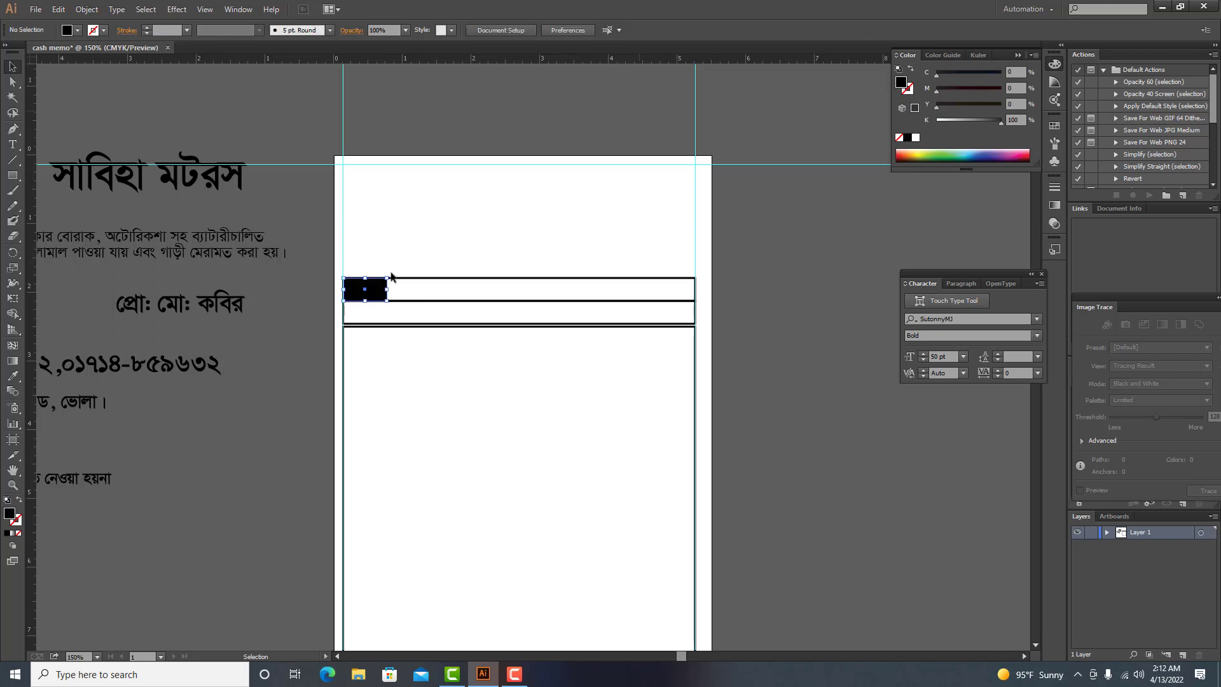
Step: Duplicate the black block onto the lower bar directly beneath, and place further copies in the right part of both bars
{"action": "left_click", "coordinate": [362, 292]}
{"action": "left_click_drag", "start_coordinate": [364, 295], "coordinate": [364, 315]}
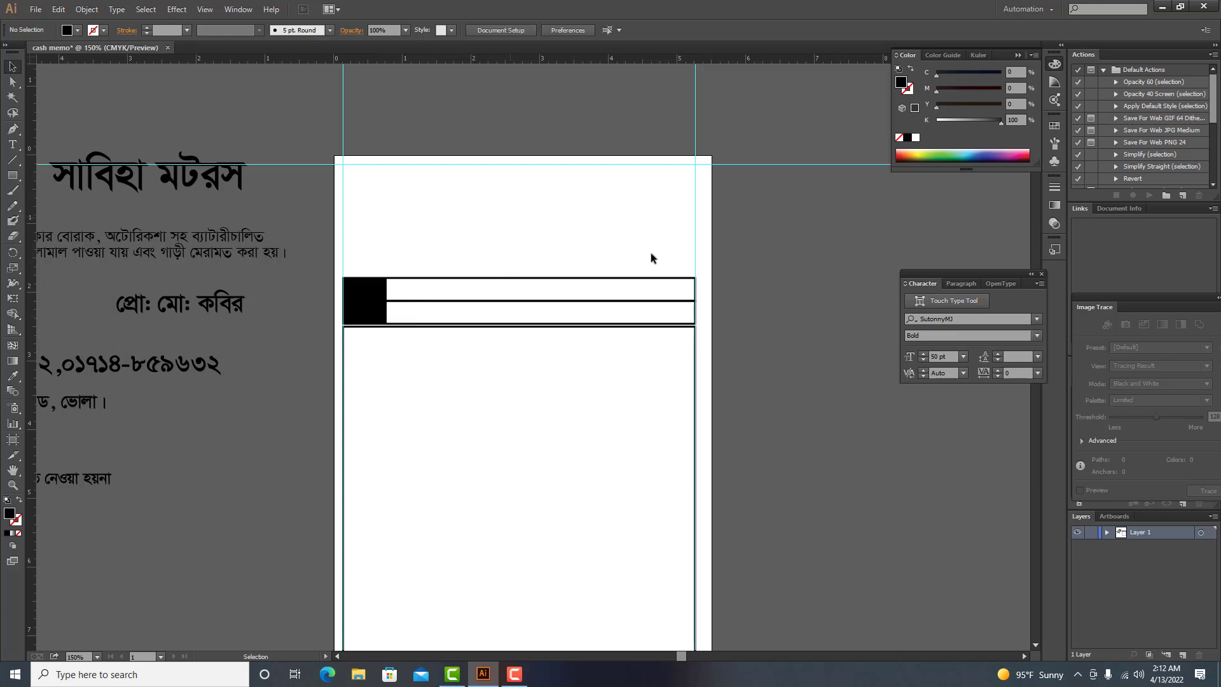
{"action": "left_click", "coordinate": [378, 292]}
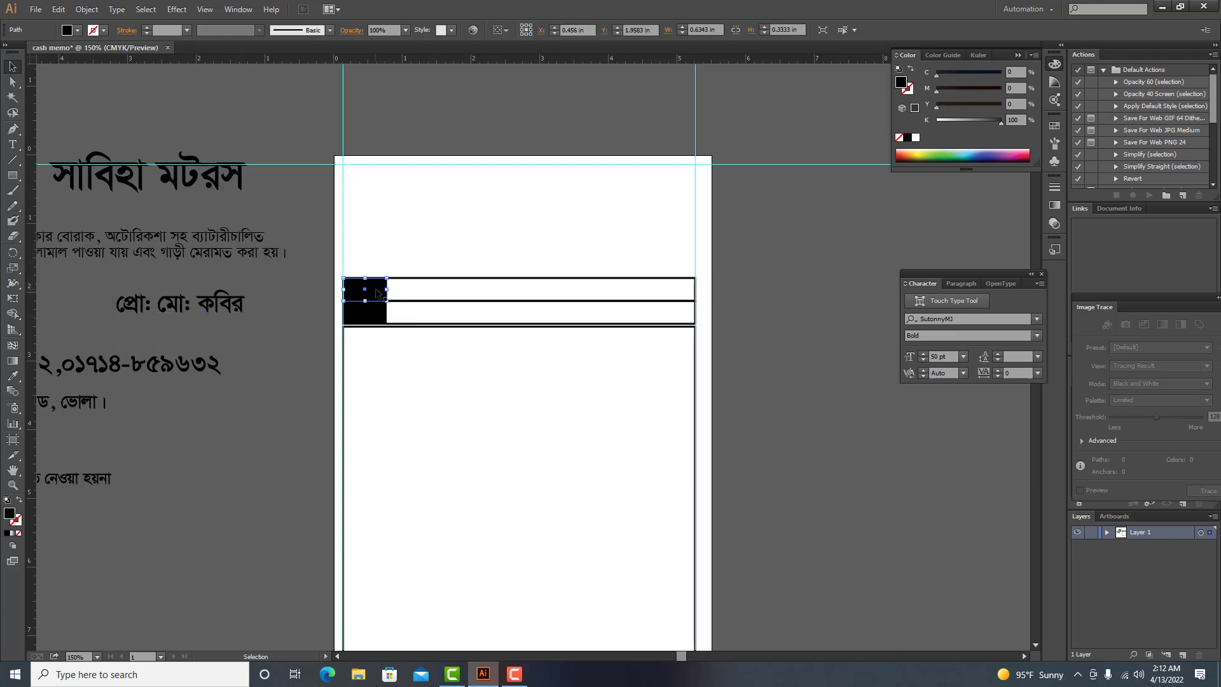
{"action": "left_click_drag", "start_coordinate": [378, 293], "coordinate": [585, 293]}
{"action": "mouse_move", "coordinate": [585, 292]}
{"action": "left_mouse_down"}
{"action": "mouse_move", "coordinate": [566, 292]}
{"action": "mouse_move", "coordinate": [570, 325]}
{"action": "mouse_move", "coordinate": [588, 316]}
{"action": "left_mouse_up"}
{"action": "key", "text": "ctrl+shift+a"}
{"action": "key", "text": "ctrl+shift+a"}
{"action": "key", "text": "ctrl+shift+a"}
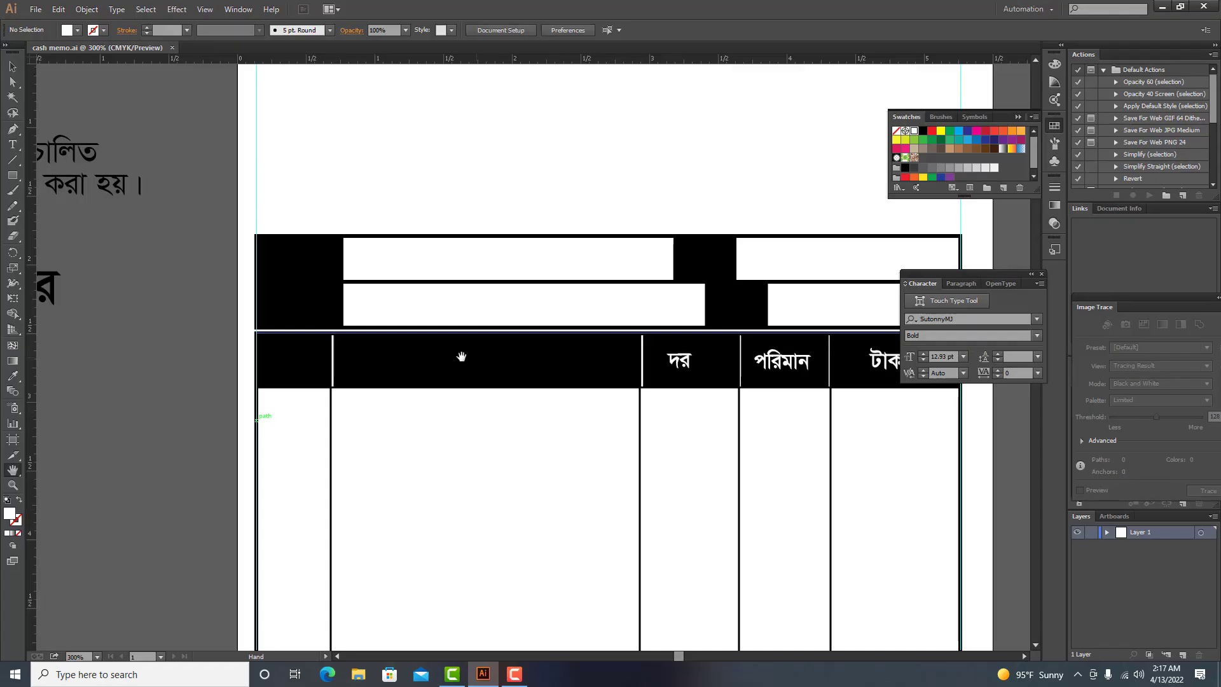
Step: Add the text "বিবরণ" in the blank area above the customer detail bars
{"action": "left_click", "coordinate": [12, 144]}
{"action": "left_click", "coordinate": [633, 137]}
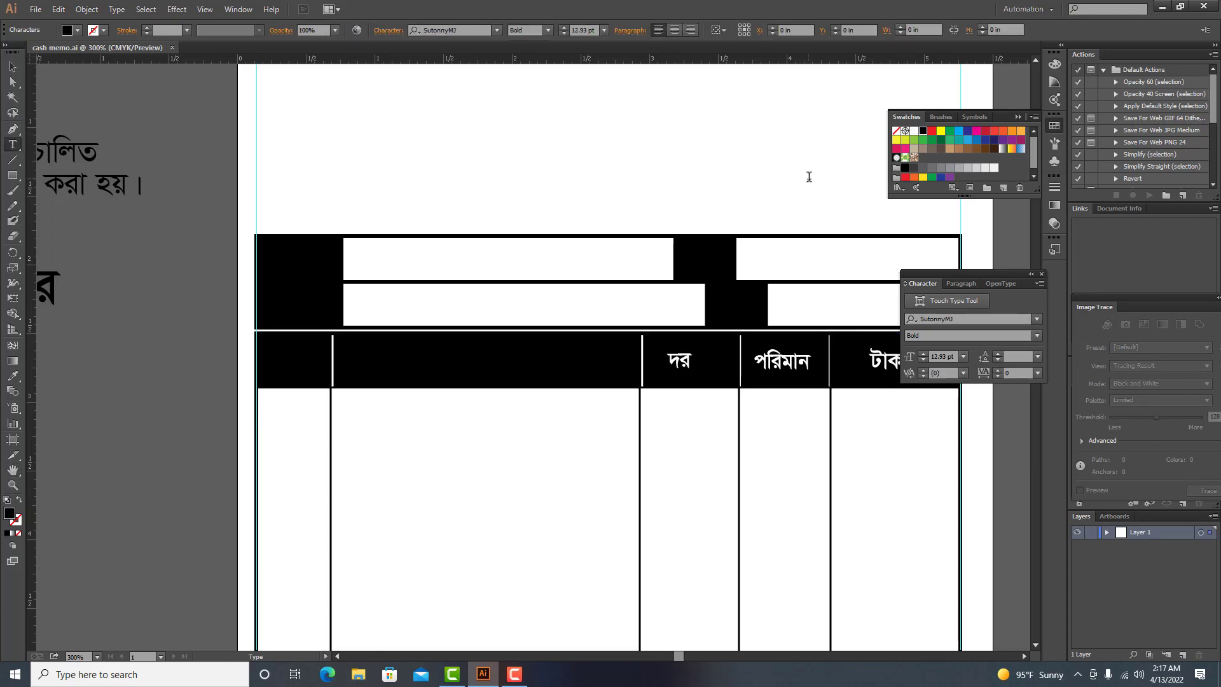
{"action": "type", "text": "বিব"}
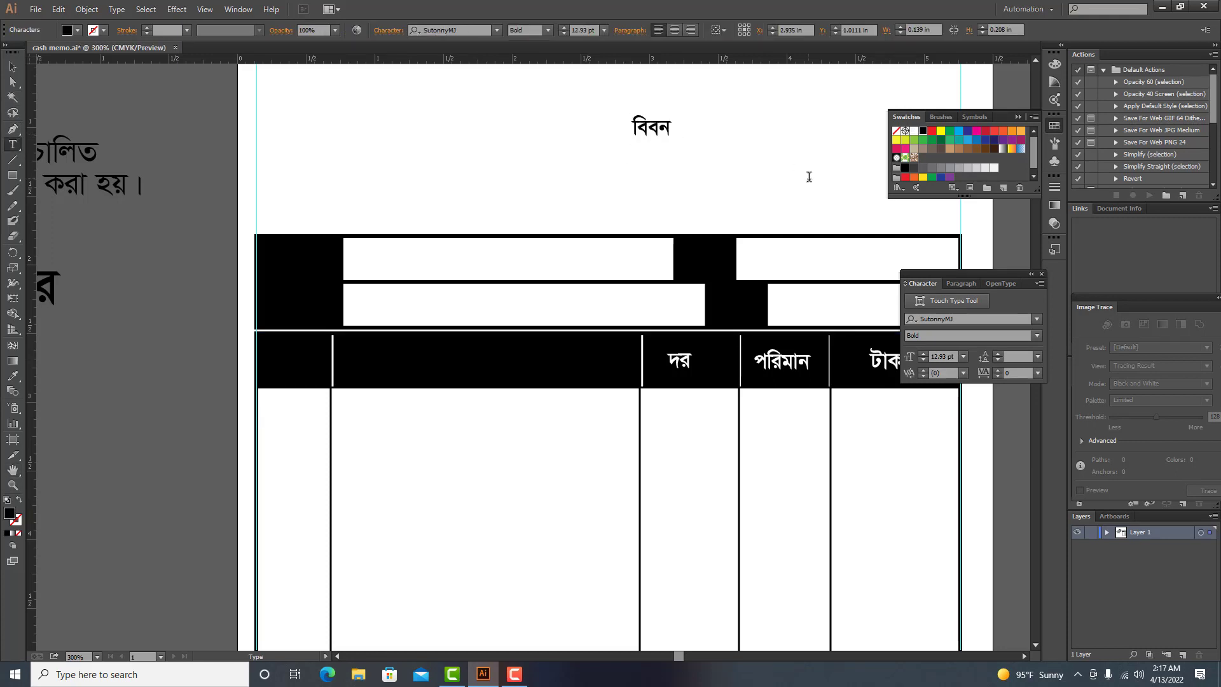
{"action": "type", "text": "রণ"}
{"action": "key", "text": "Escape"}
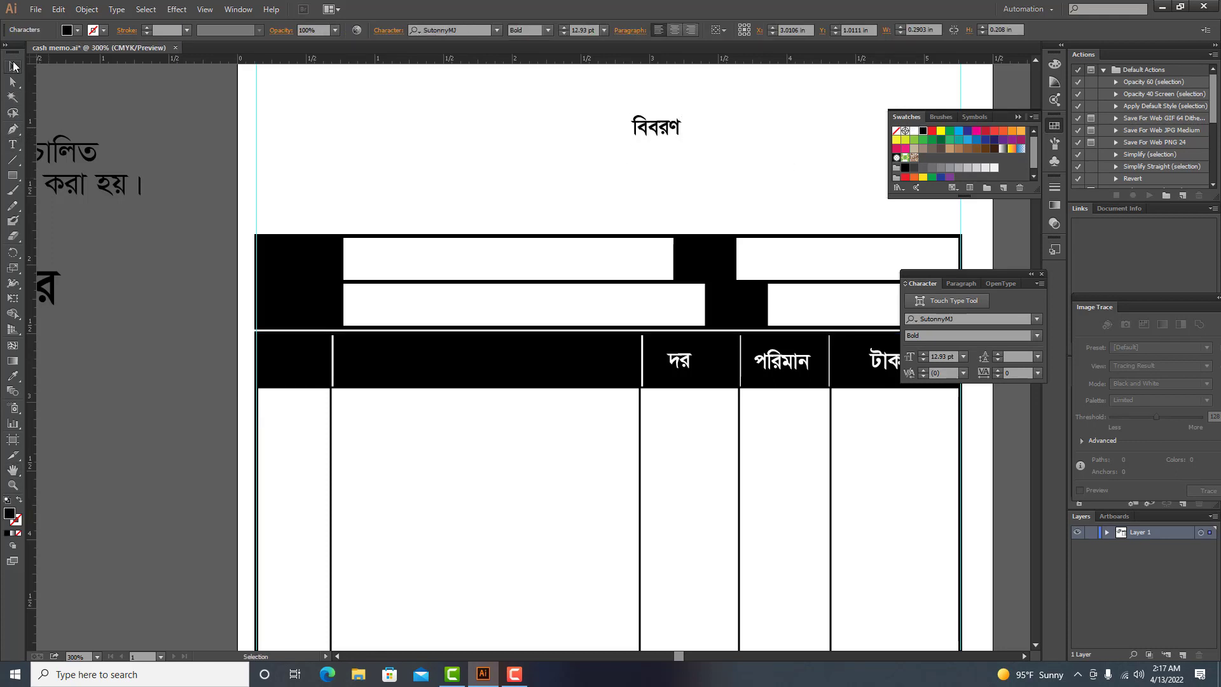
Step: Move the "বিবরণ" text into the wide black header cell, color it white and nudge it up
{"action": "left_click_drag", "start_coordinate": [672, 132], "coordinate": [490, 372]}
{"action": "left_click", "coordinate": [914, 130]}
{"action": "key", "text": "Up"}
{"action": "key", "text": "Up"}
{"action": "key", "text": "Up"}
{"action": "key", "text": "Up"}
{"action": "key", "text": "Up"}
{"action": "key", "text": "Up"}
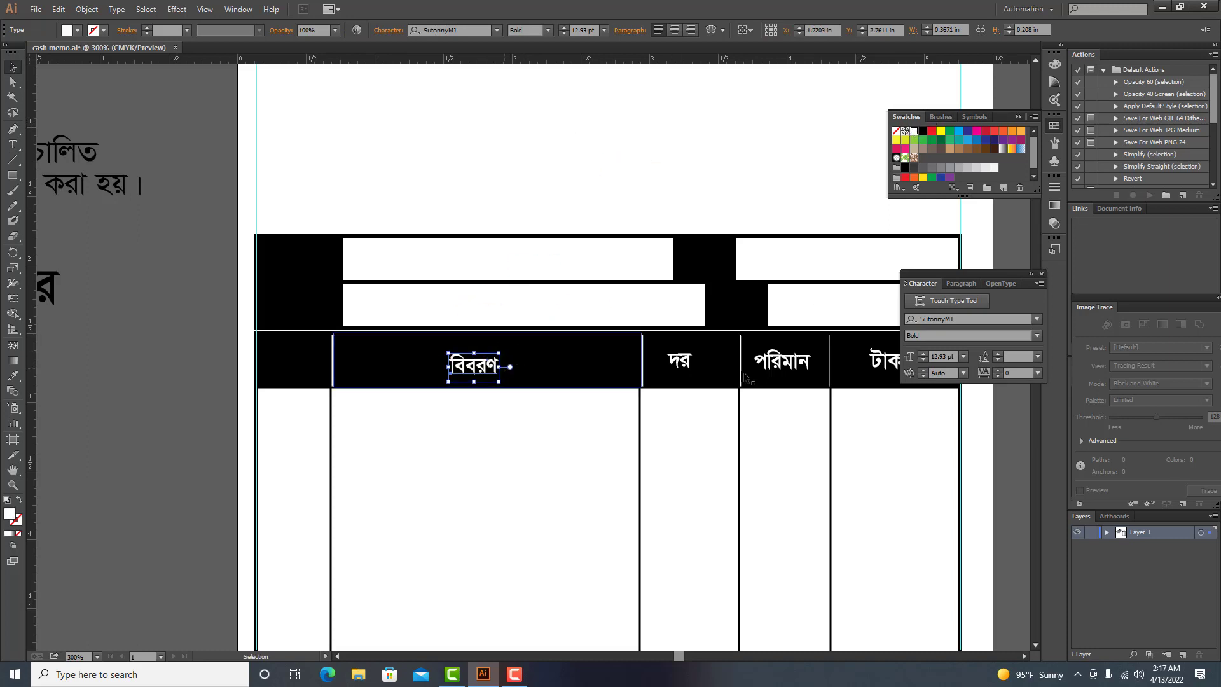
Step: Place a duplicate of the "বিবরণ" label in the narrow first header cell, scaled to 12.07 pt
{"action": "left_click_drag", "start_coordinate": [471, 360], "coordinate": [292, 380]}
{"action": "key", "text": "Right"}
{"action": "key", "text": "Right"}
Step: Replace the text of the first header cell's label with "ক্র:নং" and deselect it
{"action": "left_click", "coordinate": [12, 145]}
{"action": "left_click", "coordinate": [315, 365]}
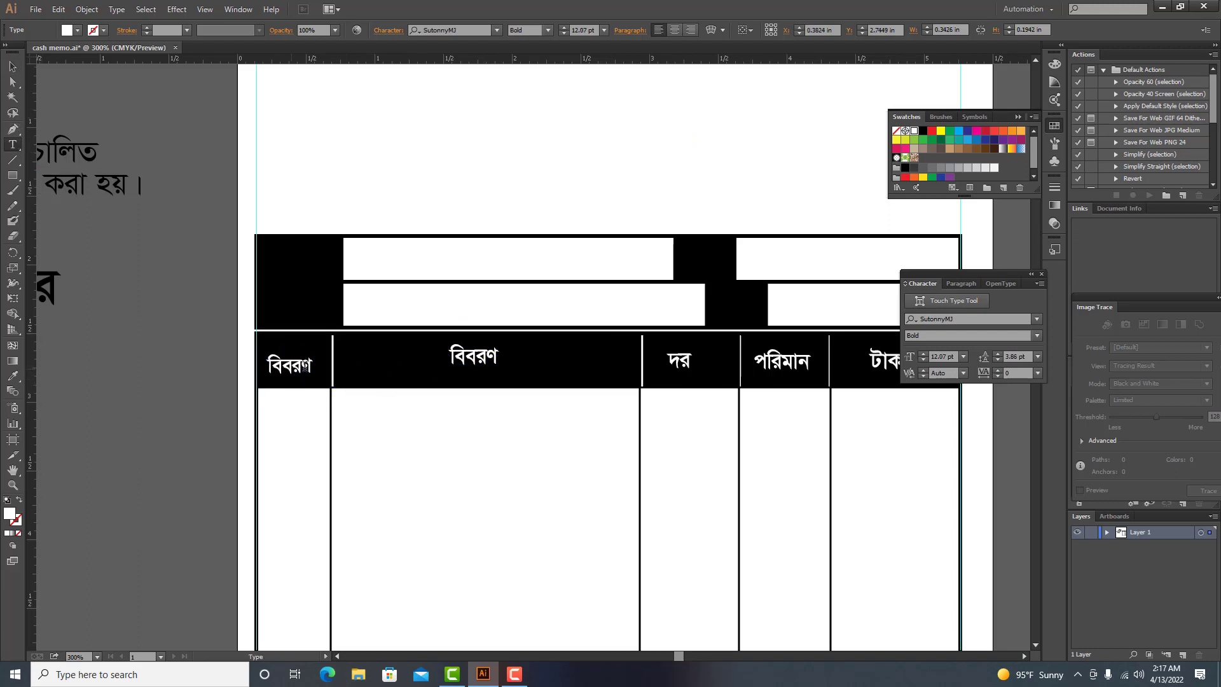
{"action": "key", "text": "BackSpace"}
{"action": "key", "text": "BackSpace"}
{"action": "key", "text": "BackSpace"}
{"action": "key", "text": "BackSpace"}
{"action": "type", "text": "ক"}
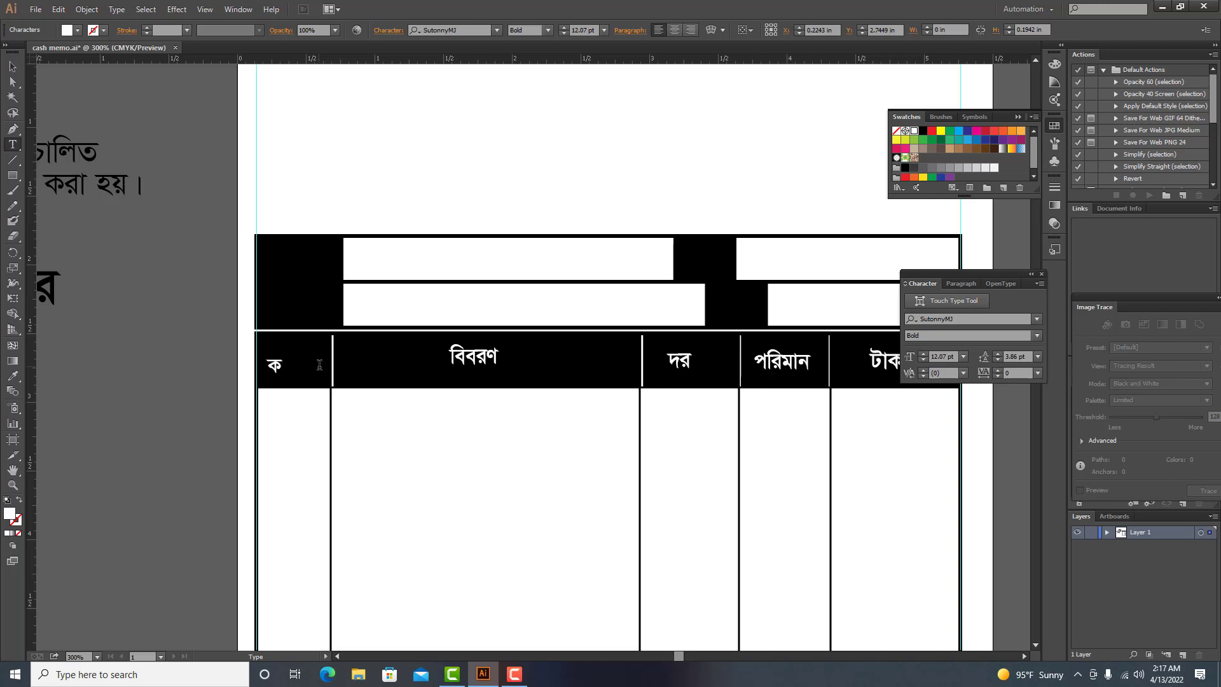
{"action": "type", "text": "্রা"}
{"action": "type", "text": "নং"}
{"action": "left_click", "coordinate": [12, 67]}
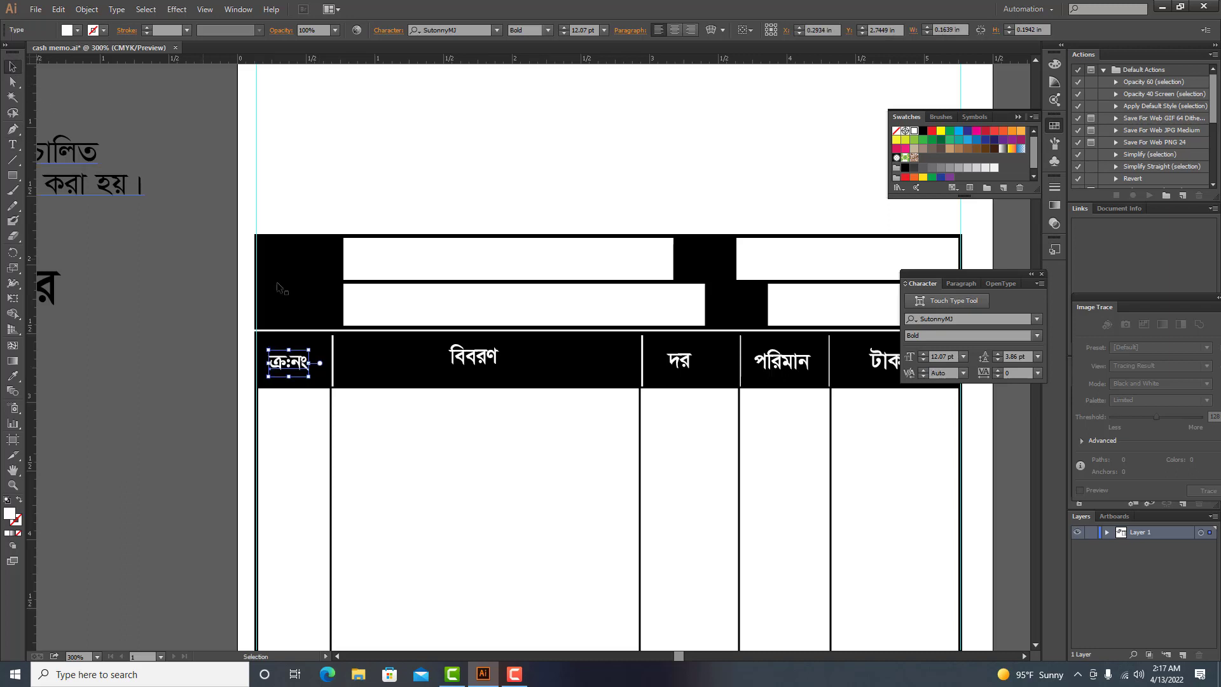
{"action": "left_click", "coordinate": [693, 132]}
Step: Try to draw a horizontal line across the last three columns near the bottom of the item table
{"action": "key", "text": "ctrl+minus"}
{"action": "key", "text": "ctrl+minus"}
{"action": "key", "text": "ctrl+minus"}
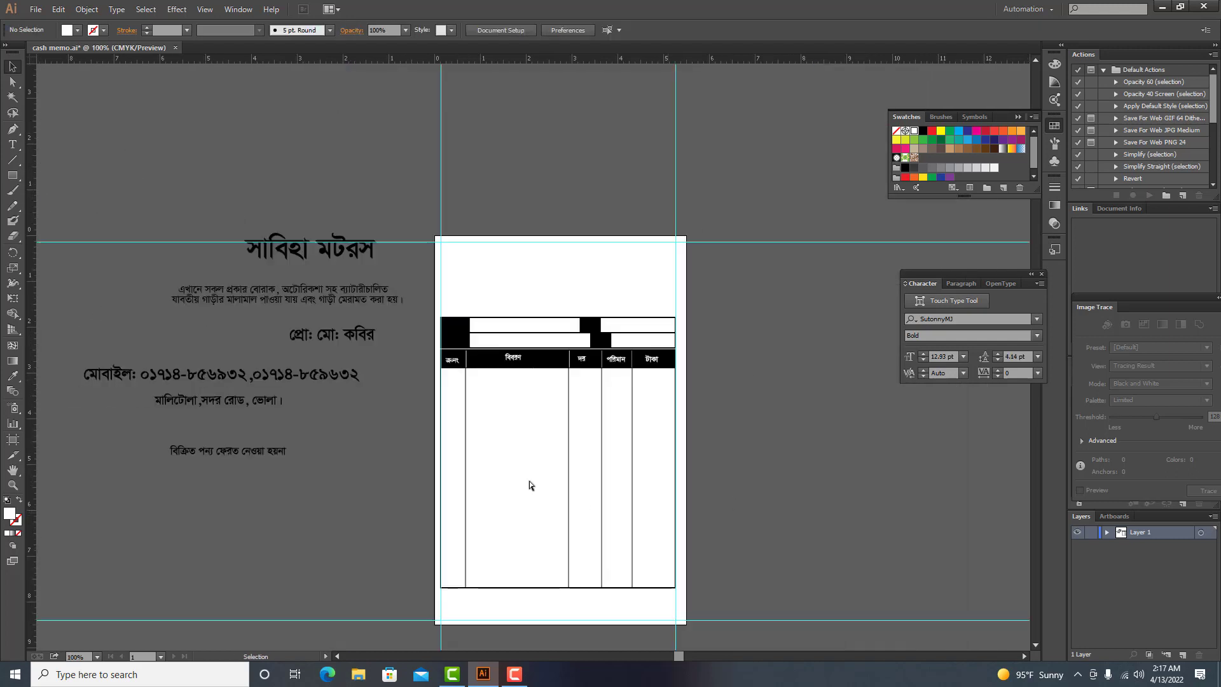
{"action": "left_click", "coordinate": [12, 470]}
{"action": "left_click_drag", "start_coordinate": [550, 510], "coordinate": [498, 407]}
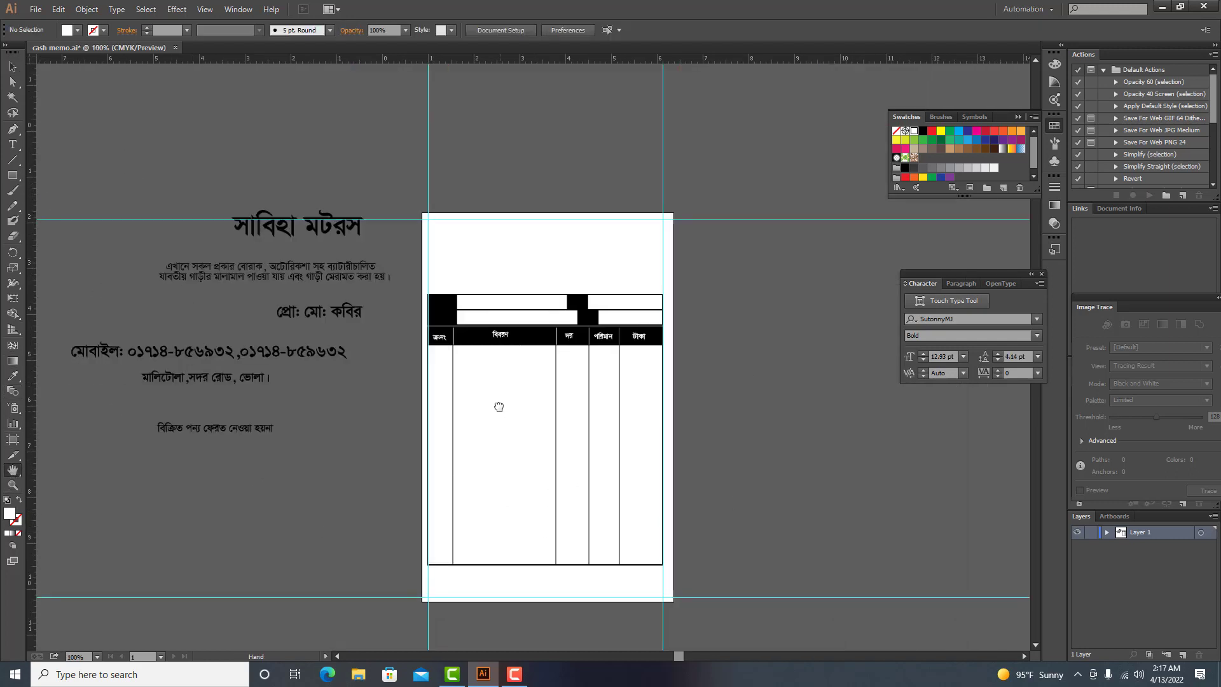
{"action": "key", "text": "ctrl+plus"}
{"action": "key", "text": "ctrl+plus"}
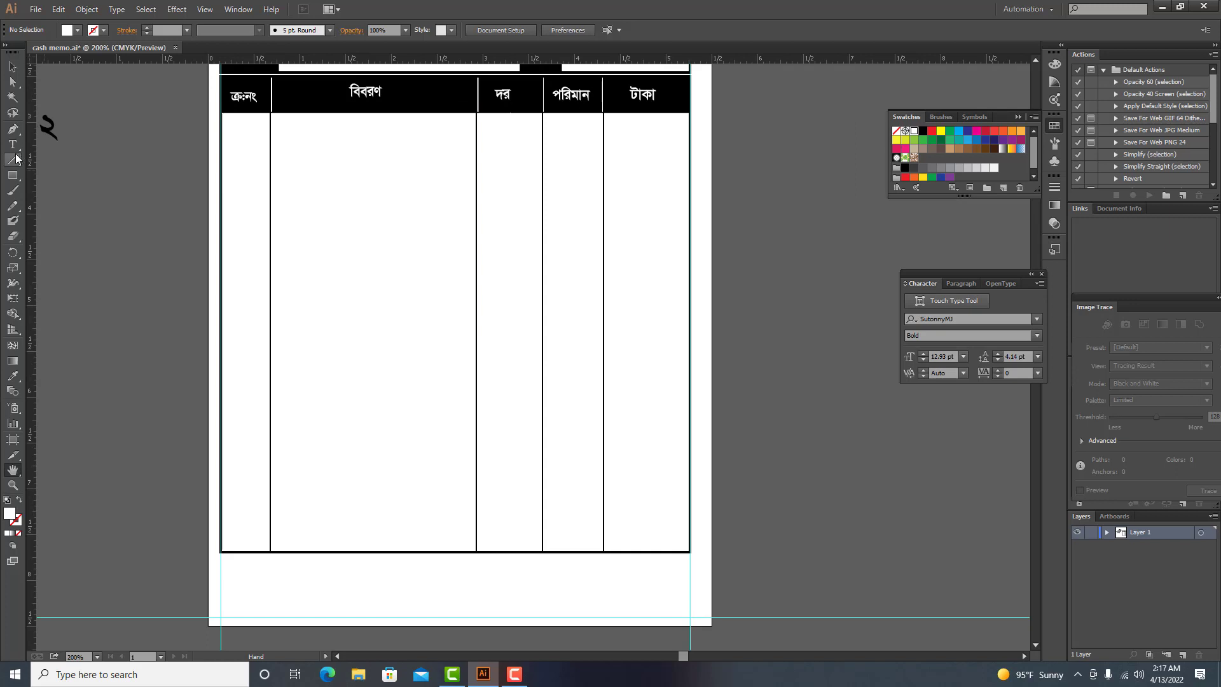
{"action": "key", "text": "backslash"}
{"action": "left_click_drag", "start_coordinate": [477, 472], "coordinate": [702, 503]}
{"action": "key", "text": "ctrl+z"}
{"action": "left_click_drag", "start_coordinate": [477, 482], "coordinate": [688, 481]}
{"action": "key", "text": "v"}
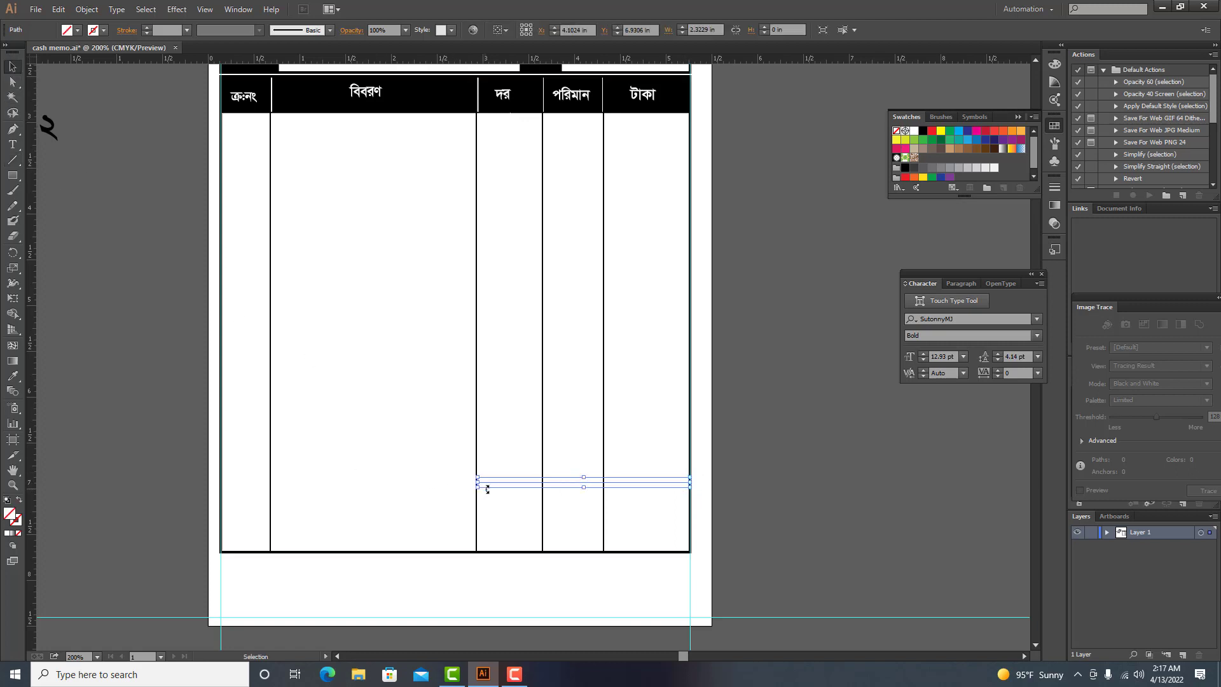
{"action": "left_click", "coordinate": [197, 280]}
Step: Draw a box about 2.33 by 0.89 in across the bottom of the last three columns, with a 1 pt black stroke
{"action": "left_click", "coordinate": [13, 175]}
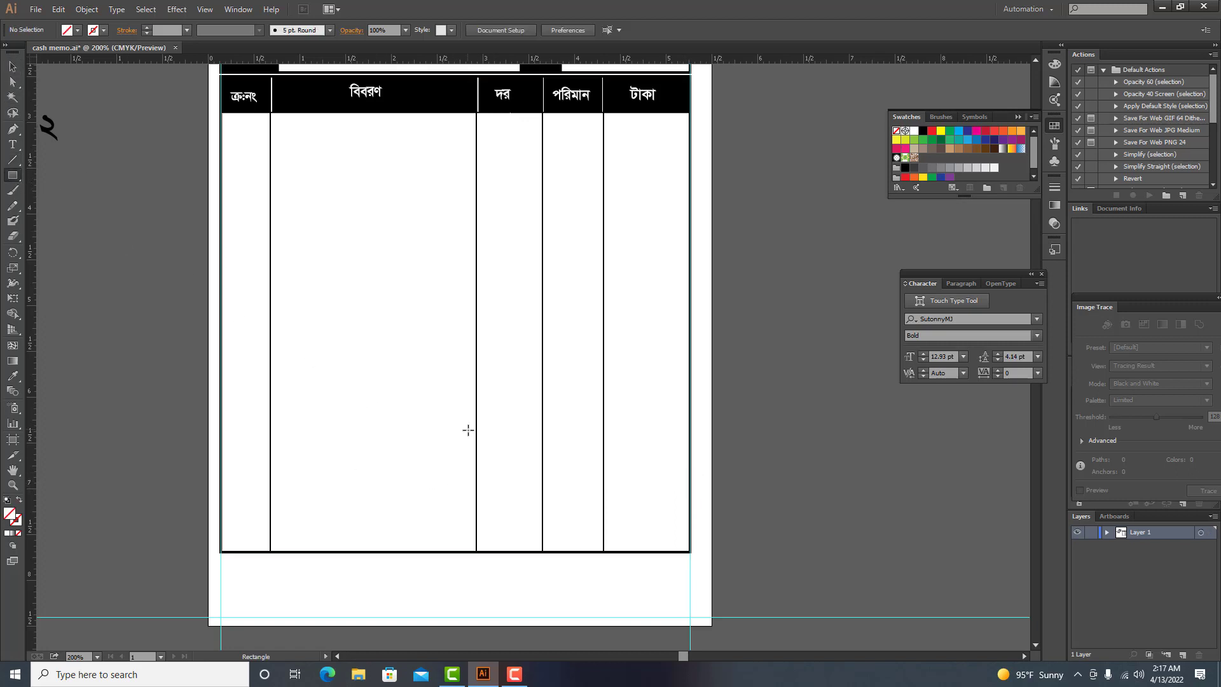
{"action": "left_click_drag", "start_coordinate": [477, 472], "coordinate": [689, 552]}
{"action": "left_click", "coordinate": [14, 69]}
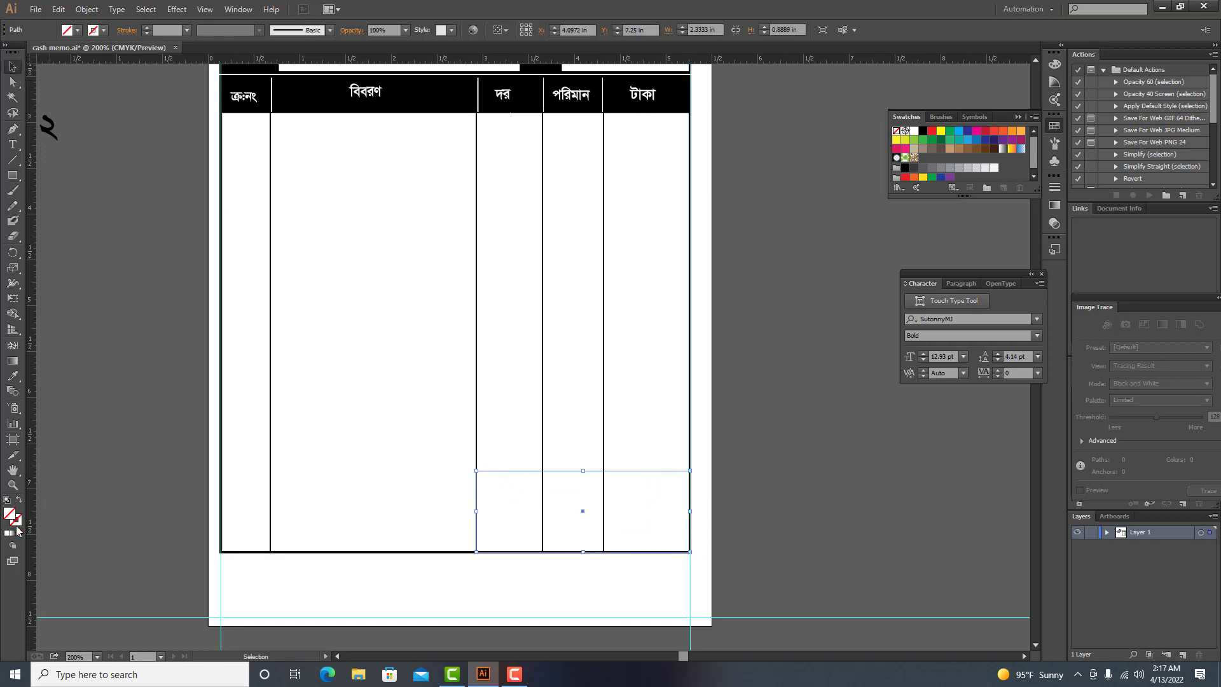
{"action": "left_click", "coordinate": [18, 523]}
{"action": "left_click", "coordinate": [907, 138]}
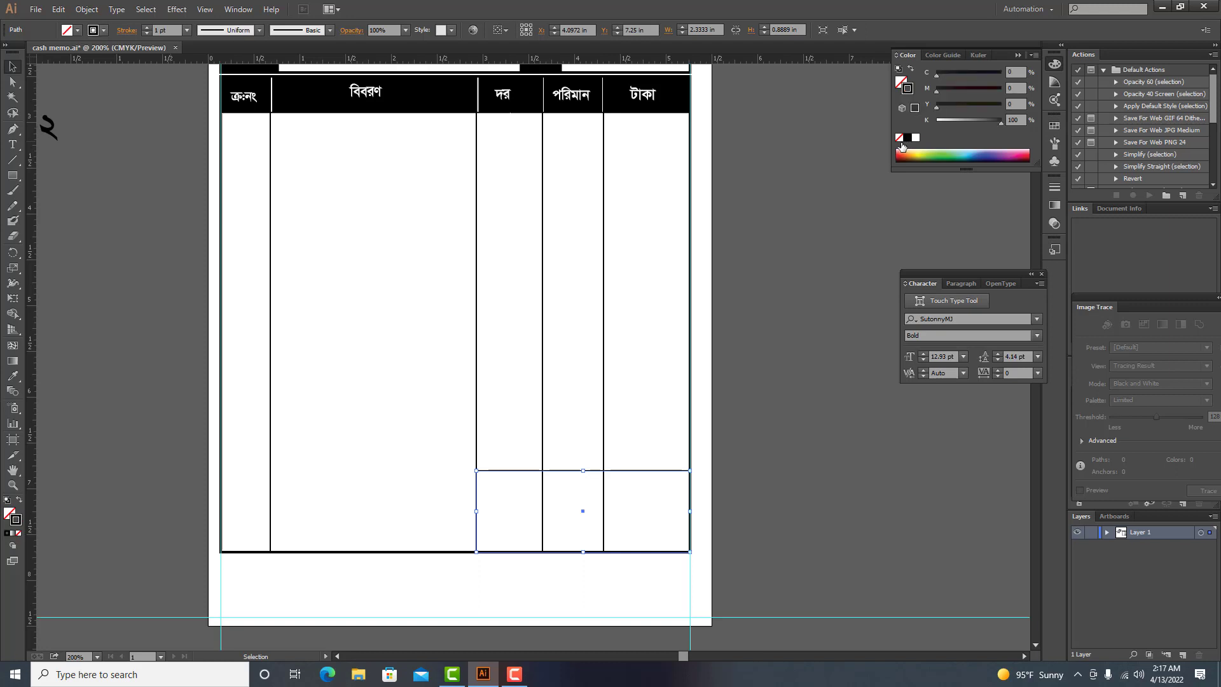
{"action": "left_click", "coordinate": [326, 423]}
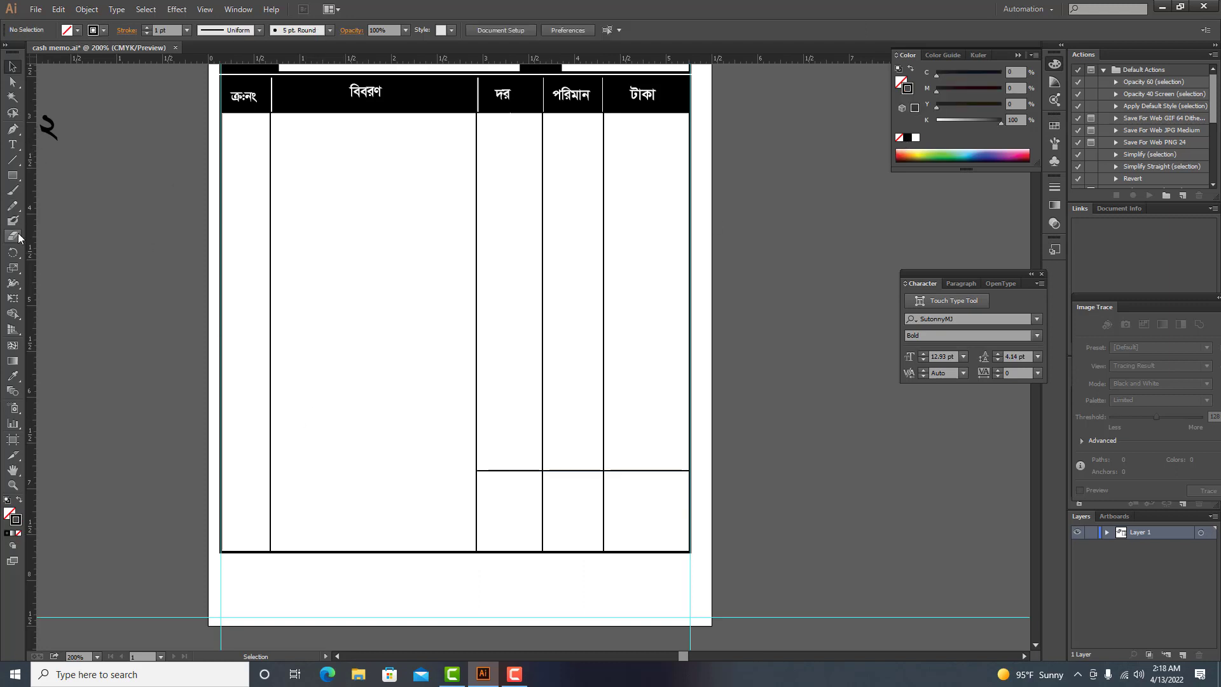
Step: Draw two stacked black blocks without stroke over the দর and পরিমান columns in the totals box, separated by a thin gap
{"action": "left_click", "coordinate": [13, 175]}
{"action": "left_click_drag", "start_coordinate": [475, 472], "coordinate": [600, 507]}
{"action": "left_click_drag", "start_coordinate": [476, 502], "coordinate": [605, 550]}
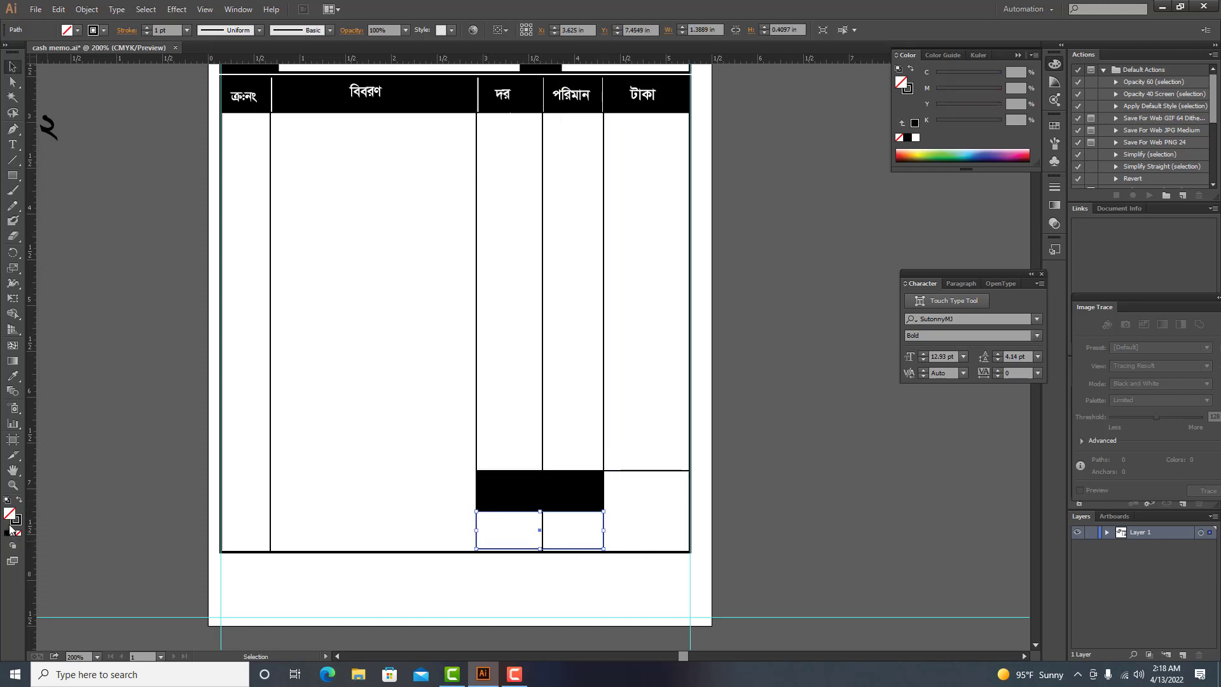
{"action": "left_click", "coordinate": [15, 520]}
{"action": "left_click", "coordinate": [19, 533]}
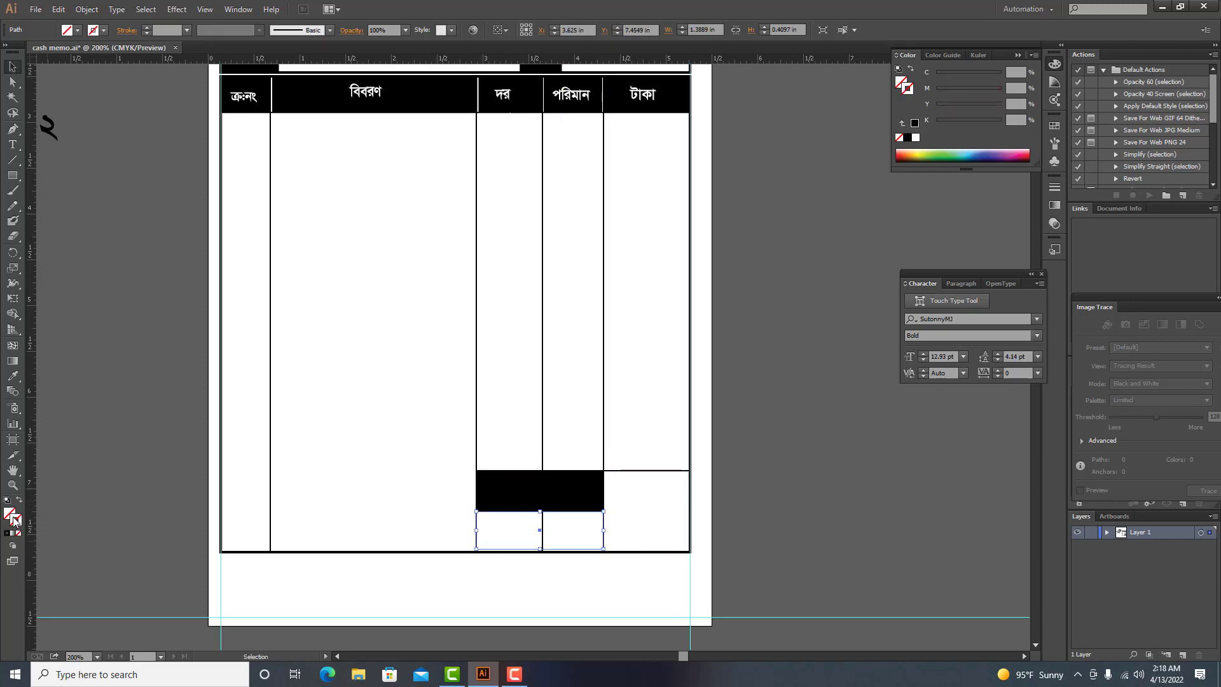
{"action": "left_click", "coordinate": [915, 123]}
{"action": "left_click", "coordinate": [871, 328]}
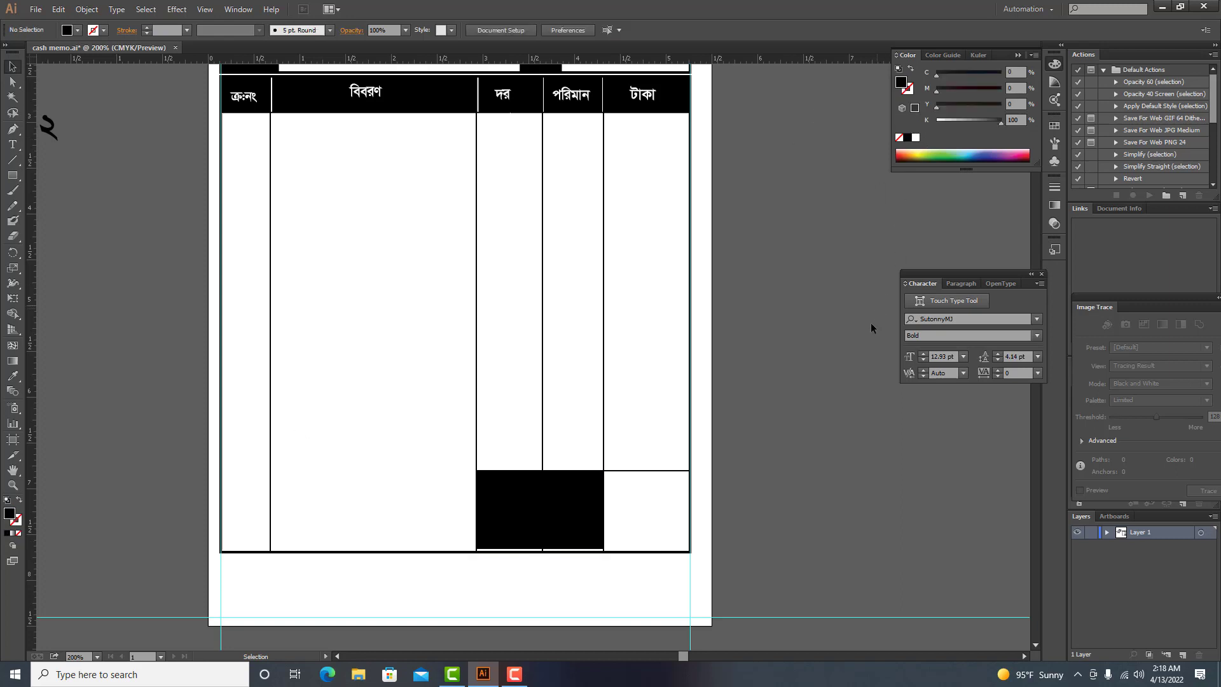
{"action": "left_click", "coordinate": [563, 527]}
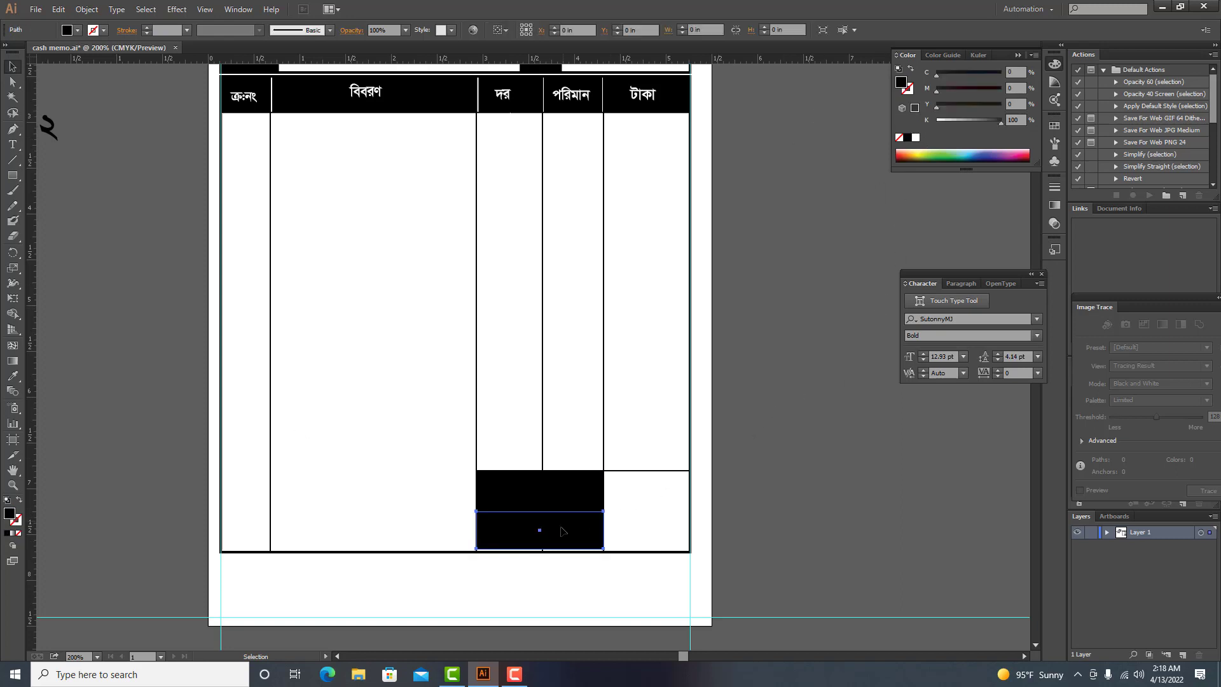
{"action": "left_click", "coordinate": [846, 509]}
Step: Add the text "মোট জমা" on the empty canvas beside the artboard
{"action": "left_click", "coordinate": [12, 144]}
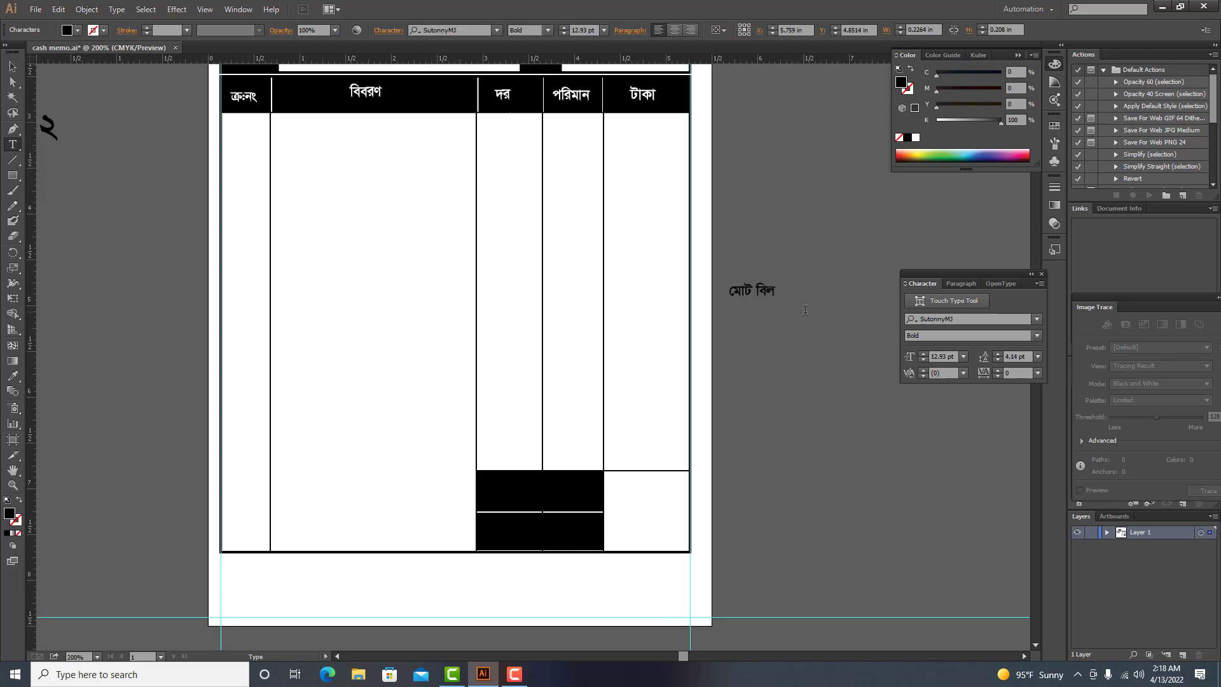
{"action": "type", "text": "মে"}
{"action": "left_click", "coordinate": [12, 67]}
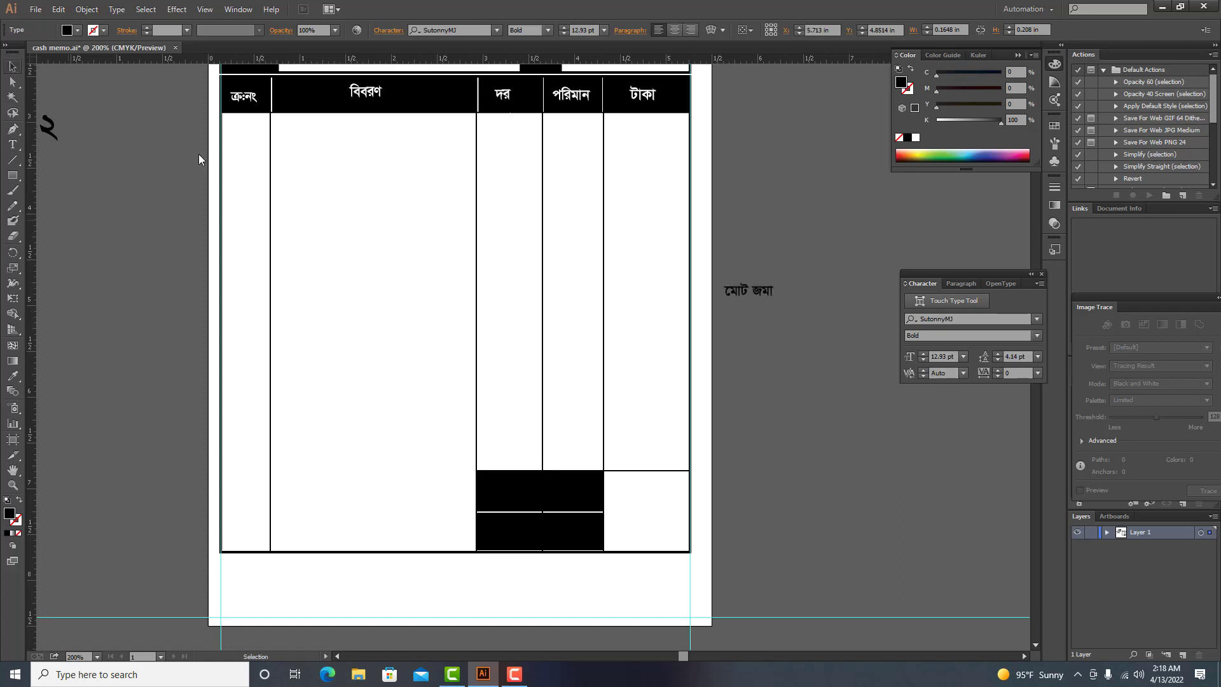
Step: Place the "মোট জমা" label in both black totals blocks, in white at 18.81 pt
{"action": "left_click", "coordinate": [755, 304]}
{"action": "left_click_drag", "start_coordinate": [755, 304], "coordinate": [575, 535]}
{"action": "left_click", "coordinate": [914, 138]}
Step: Replace the text of the lower totals label with "বাকি"
{"action": "left_click", "coordinate": [12, 144]}
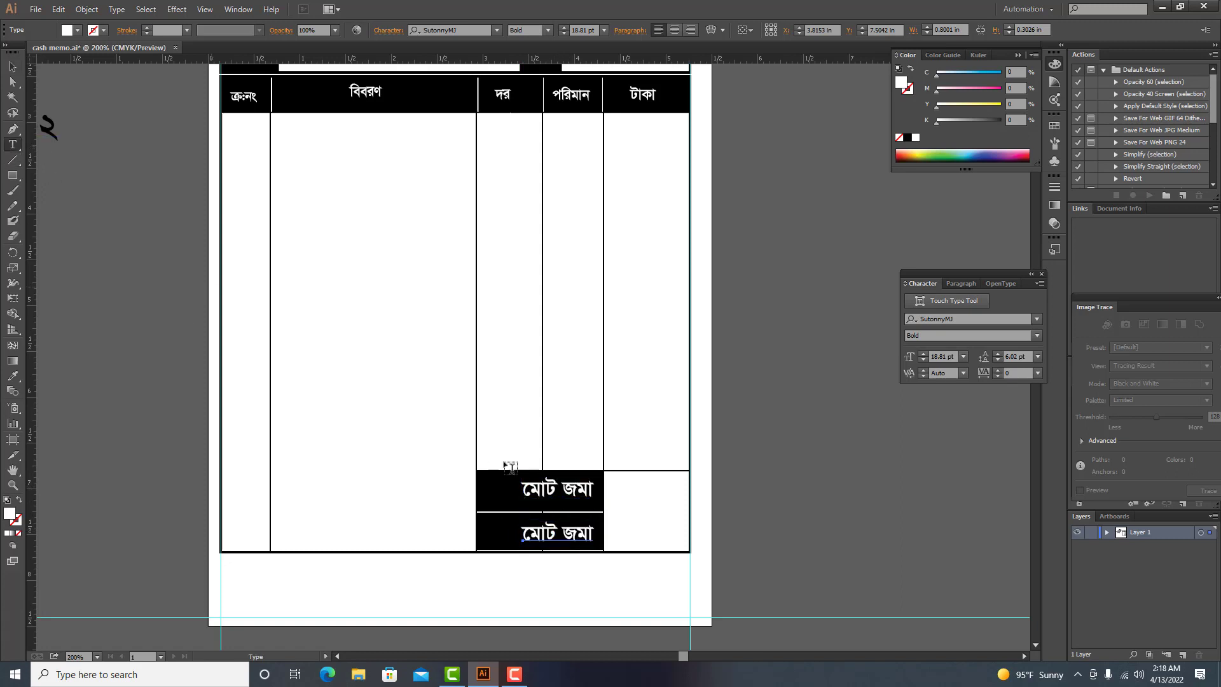
{"action": "left_click", "coordinate": [577, 534]}
{"action": "key", "text": "Delete"}
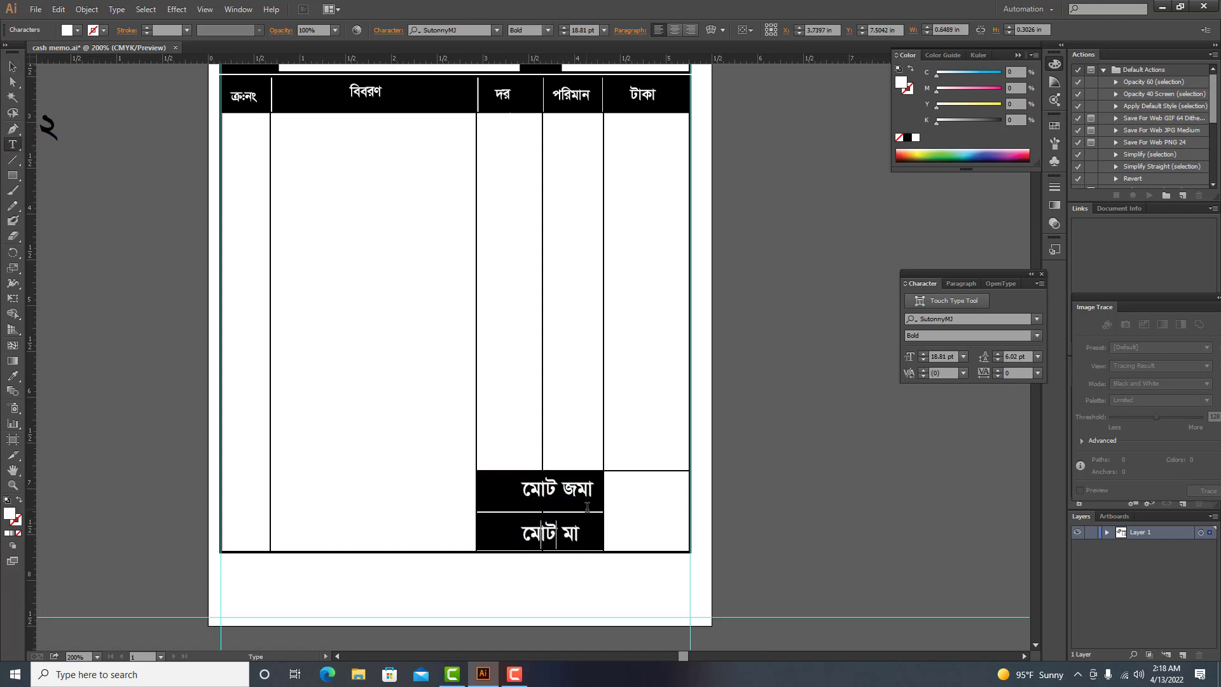
{"action": "key", "text": "BackSpace"}
{"action": "key", "text": "BackSpace"}
{"action": "key", "text": "BackSpace"}
{"action": "key", "text": "BackSpace"}
{"action": "key", "text": "BackSpace"}
{"action": "key", "text": "BackSpace"}
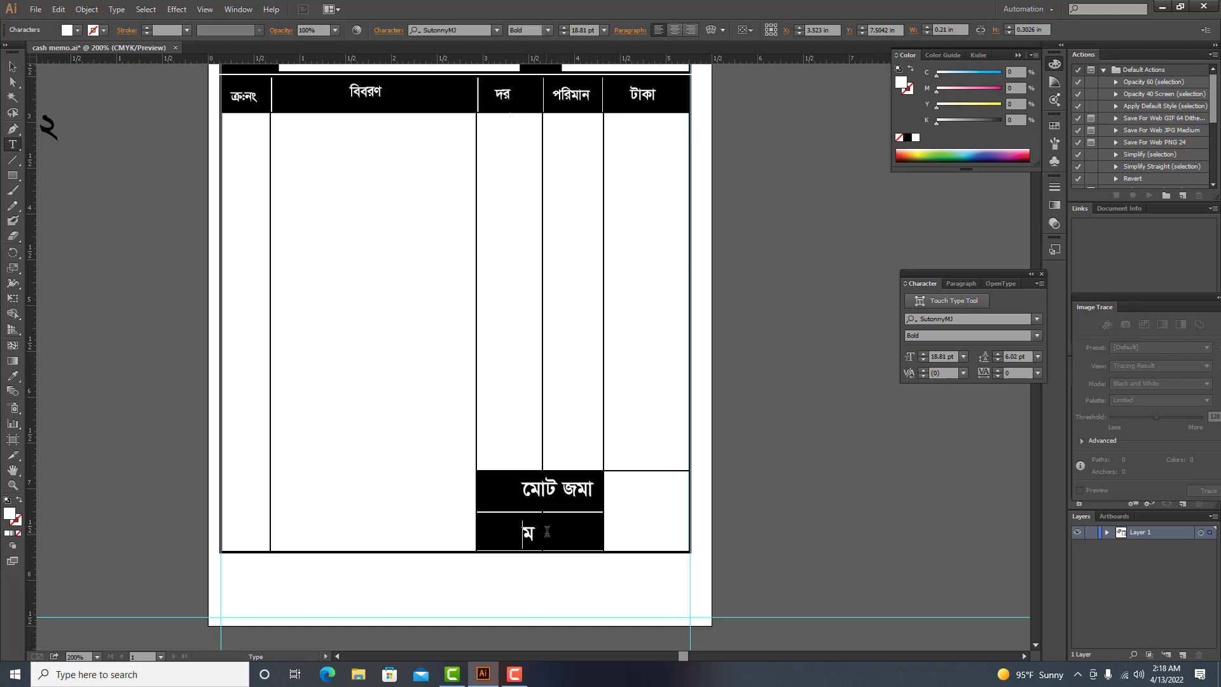
{"action": "type", "text": "বাি"}
{"action": "left_click", "coordinate": [14, 69]}
Step: Nudge the "বাকি" label right until it sits near the right edge of its black block, and deselect it
{"action": "key", "text": "Right"}
{"action": "key", "text": "Right"}
{"action": "key", "text": "Right"}
{"action": "key", "text": "Right"}
{"action": "key", "text": "Right"}
{"action": "key", "text": "Right"}
{"action": "key", "text": "Right"}
{"action": "key", "text": "Right"}
{"action": "key", "text": "Right"}
{"action": "key", "text": "Right"}
{"action": "key", "text": "Right"}
{"action": "key", "text": "Right"}
{"action": "key", "text": "Right"}
{"action": "key", "text": "Right"}
{"action": "key", "text": "Right"}
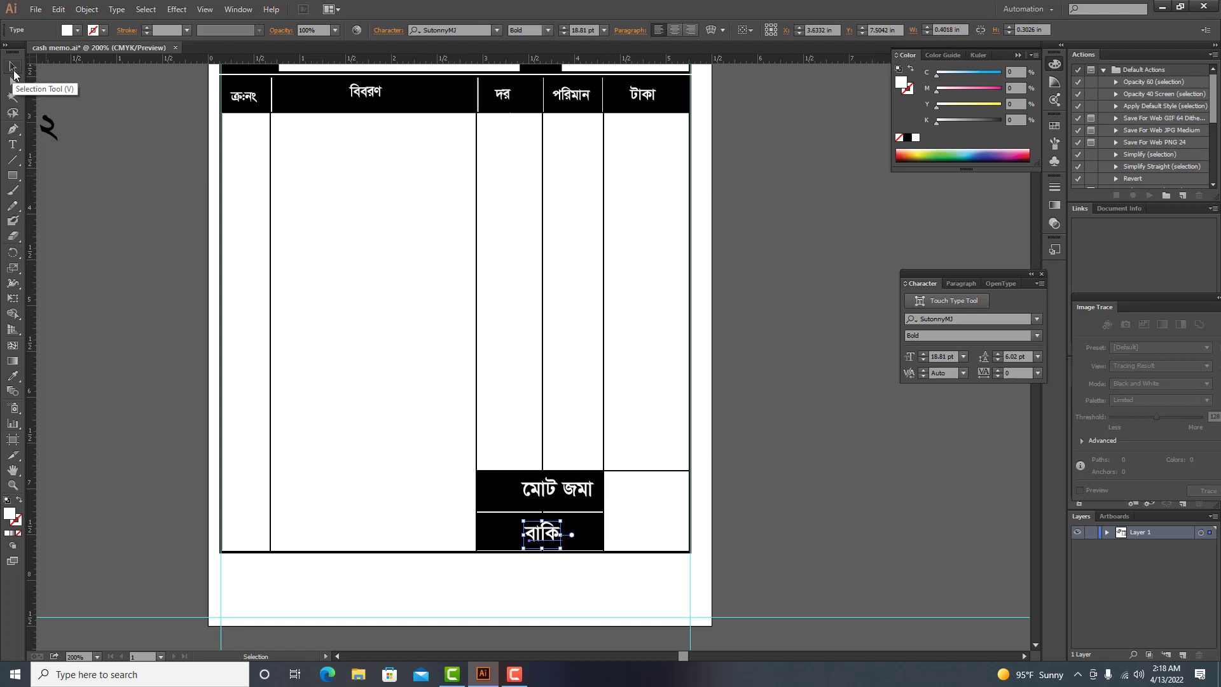
{"action": "key", "text": "Right"}
{"action": "key", "text": "Right"}
{"action": "key", "text": "Right"}
{"action": "key", "text": "Right"}
{"action": "key", "text": "Right"}
{"action": "key", "text": "Right"}
{"action": "key", "text": "Right"}
{"action": "left_click", "coordinate": [439, 493]}
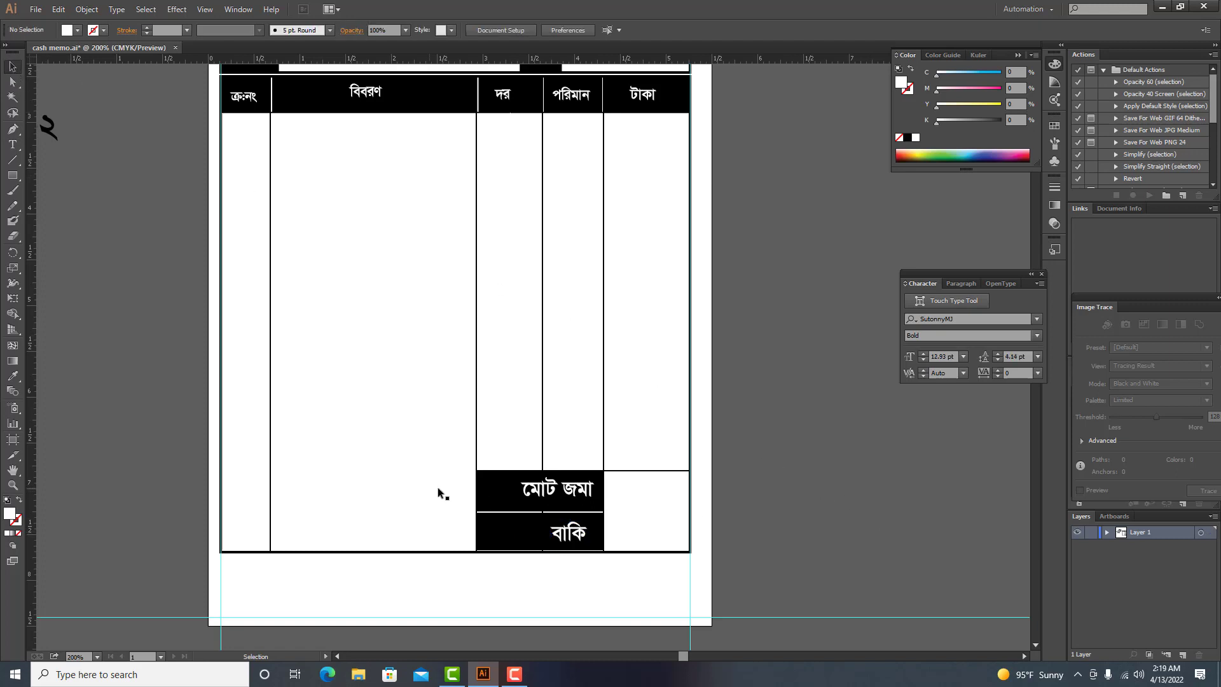
Step: Duplicate the black block behind "মোট জমা" upward to form a third block above the totals
{"action": "left_click", "coordinate": [509, 496]}
{"action": "left_click_drag", "start_coordinate": [509, 496], "coordinate": [499, 465]}
{"action": "left_click", "coordinate": [829, 522]}
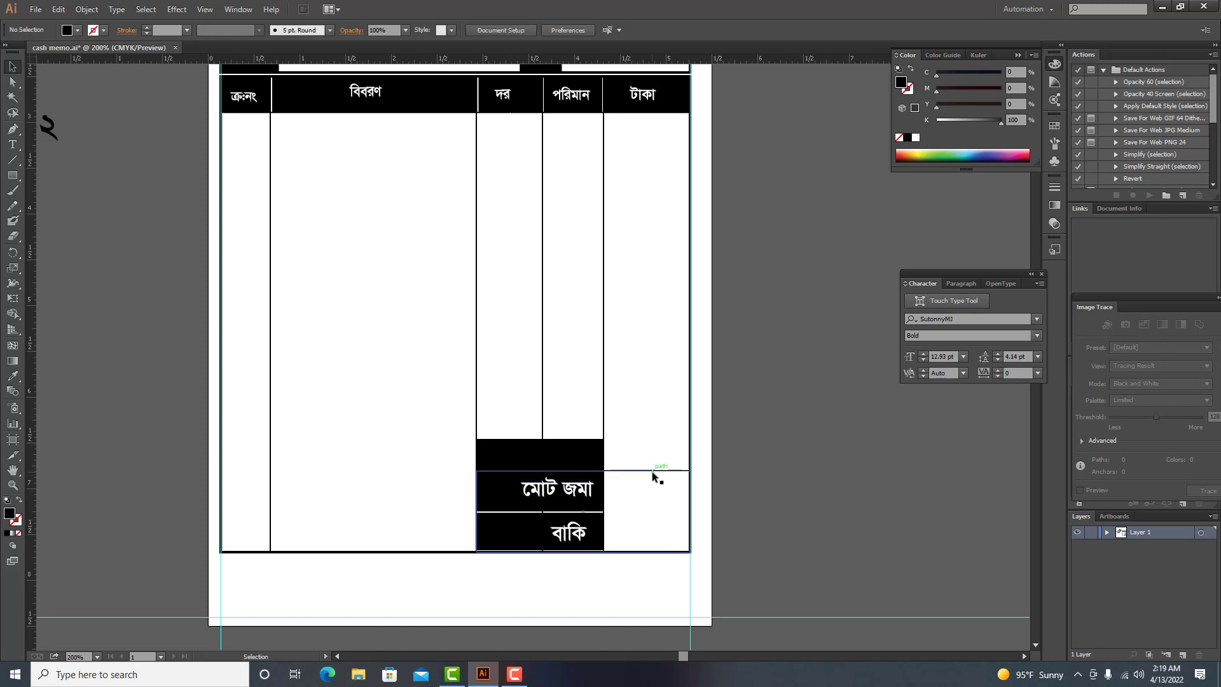
Step: Move the totals outline up to the top of the new black block and stretch its lower edge to the table's bottom
{"action": "left_click_drag", "start_coordinate": [653, 470], "coordinate": [649, 439]}
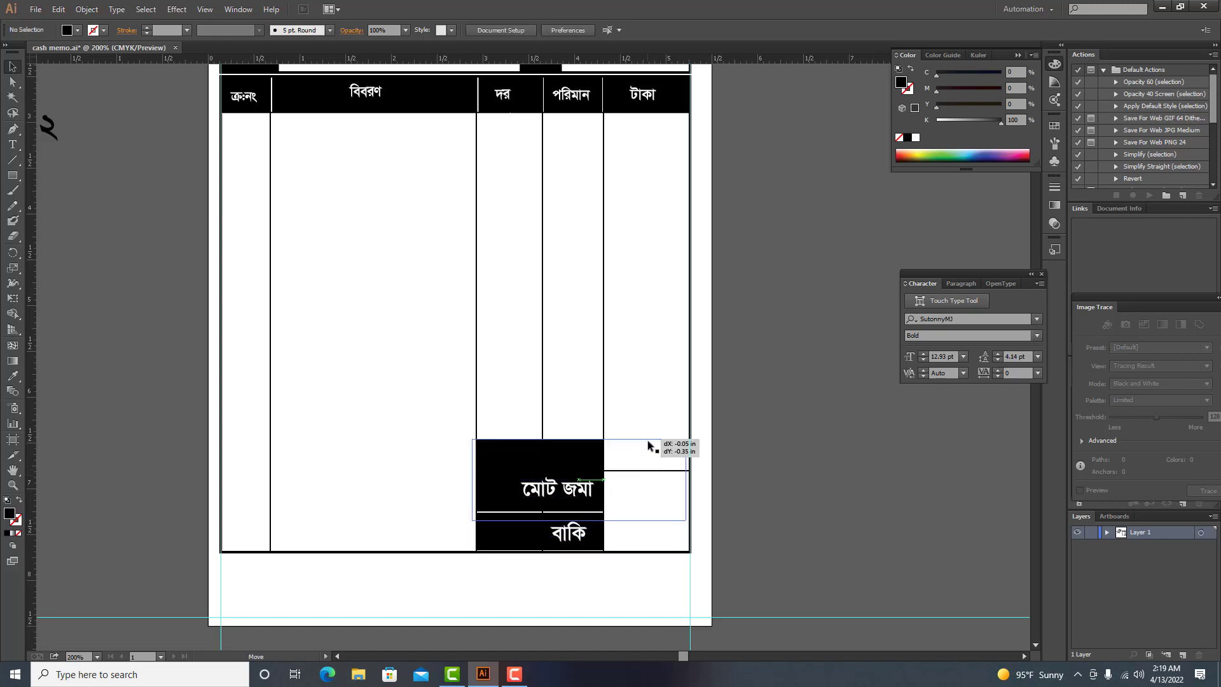
{"action": "left_click", "coordinate": [799, 515]}
{"action": "left_click", "coordinate": [632, 521]}
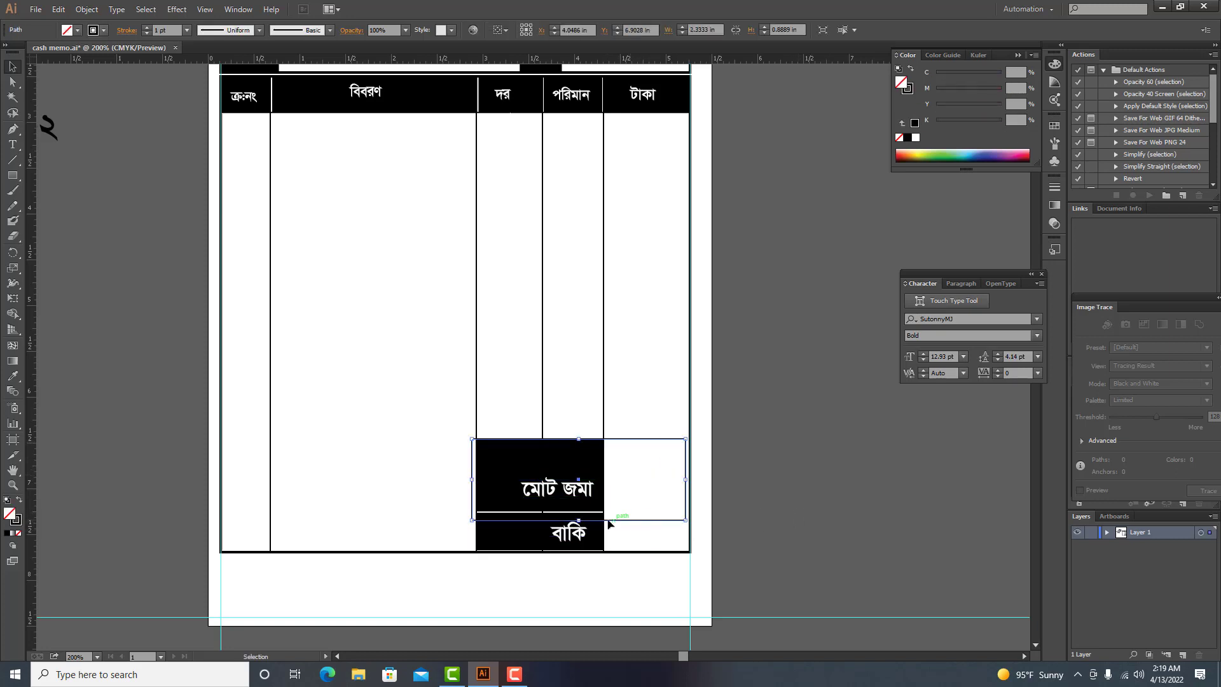
{"action": "left_click_drag", "start_coordinate": [578, 520], "coordinate": [579, 551]}
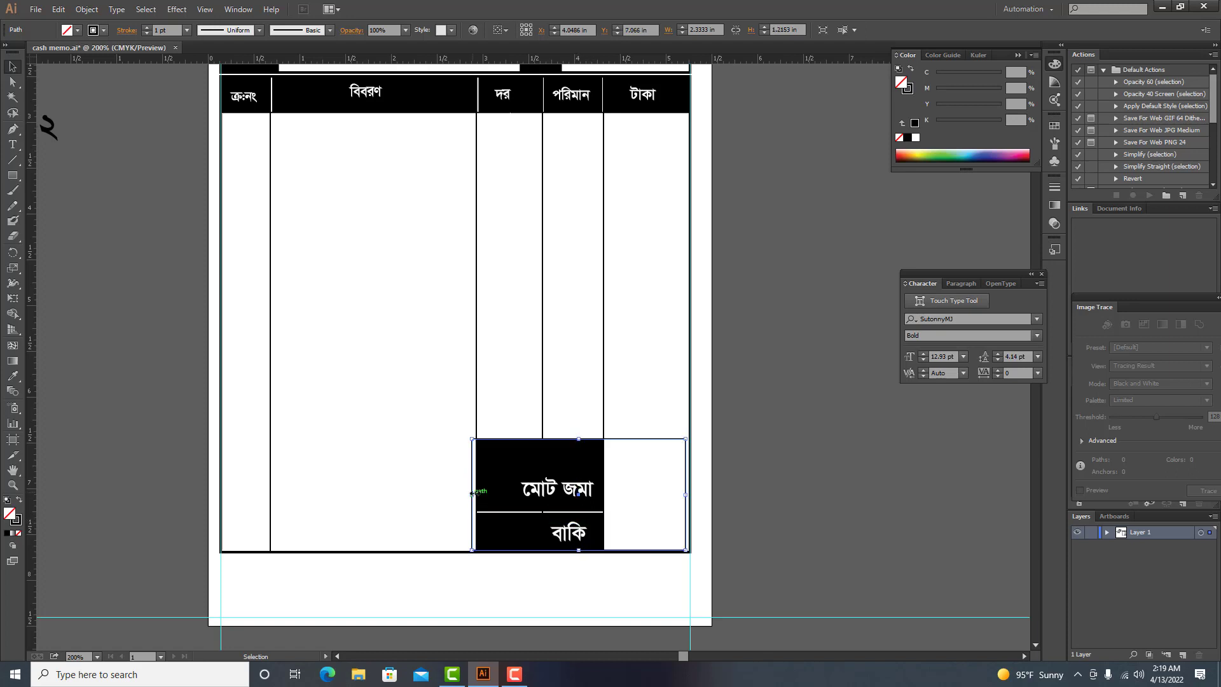
{"action": "left_click", "coordinate": [665, 499]}
Step: Nudge the "মোট জমা" label upward within the black totals area
{"action": "left_click", "coordinate": [557, 490]}
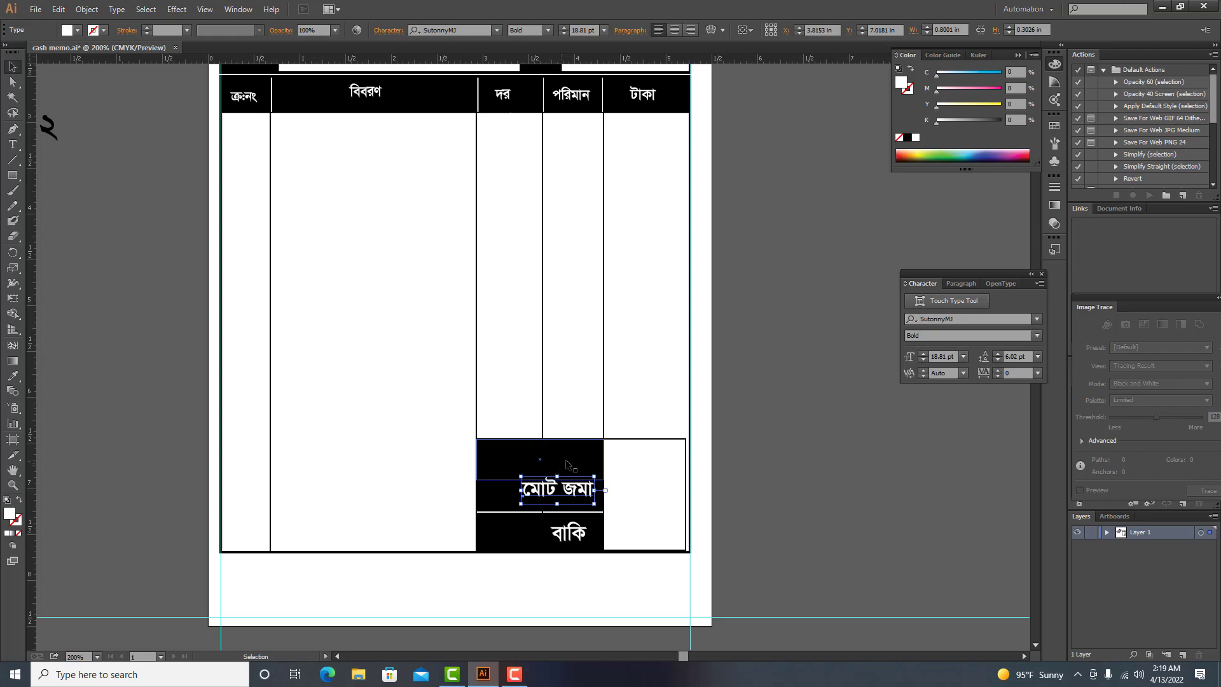
{"action": "key", "text": "Up"}
{"action": "key", "text": "Up"}
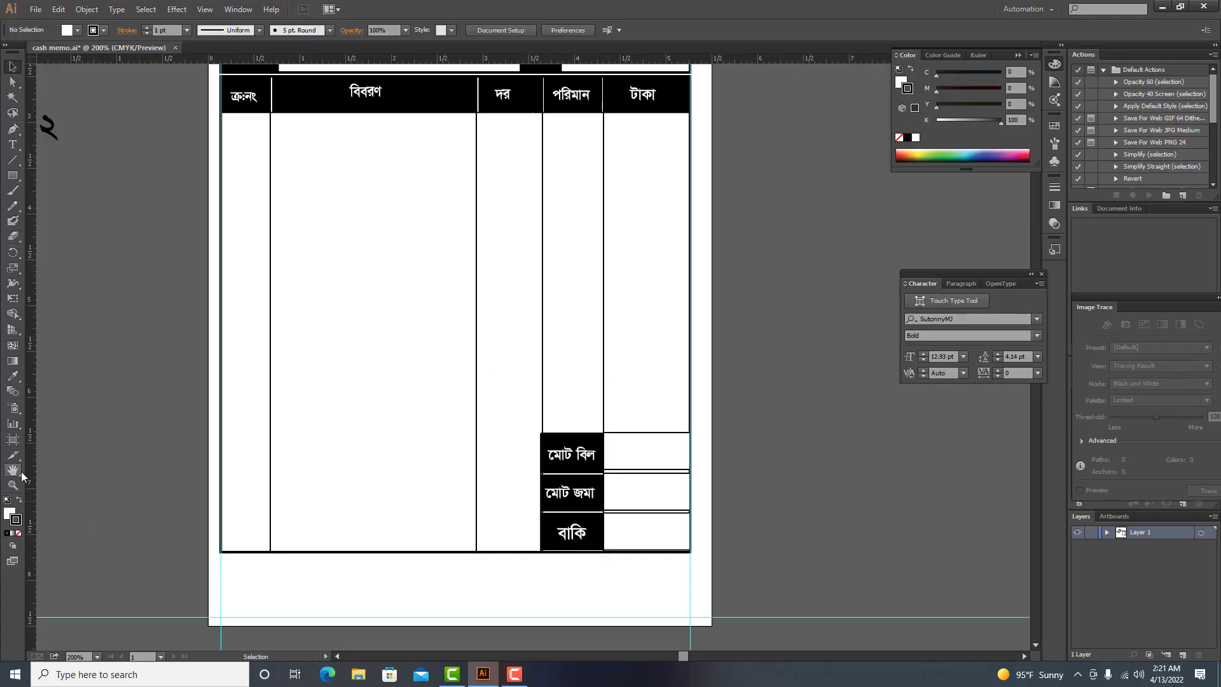
Step: Add the text "কথায়:" followed by a dotted line, and place it just beneath the table at the left margin guide
{"action": "left_click", "coordinate": [21, 473]}
{"action": "left_click_drag", "start_coordinate": [498, 413], "coordinate": [527, 461]}
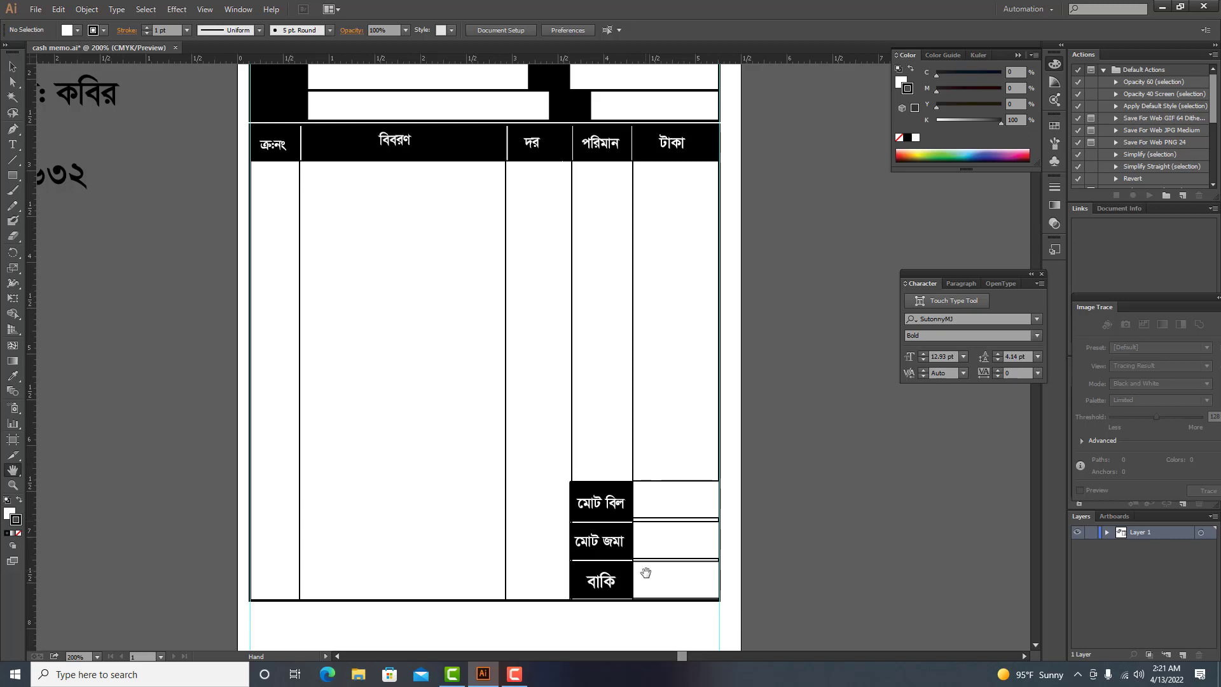
{"action": "left_click_drag", "start_coordinate": [695, 574], "coordinate": [708, 545]}
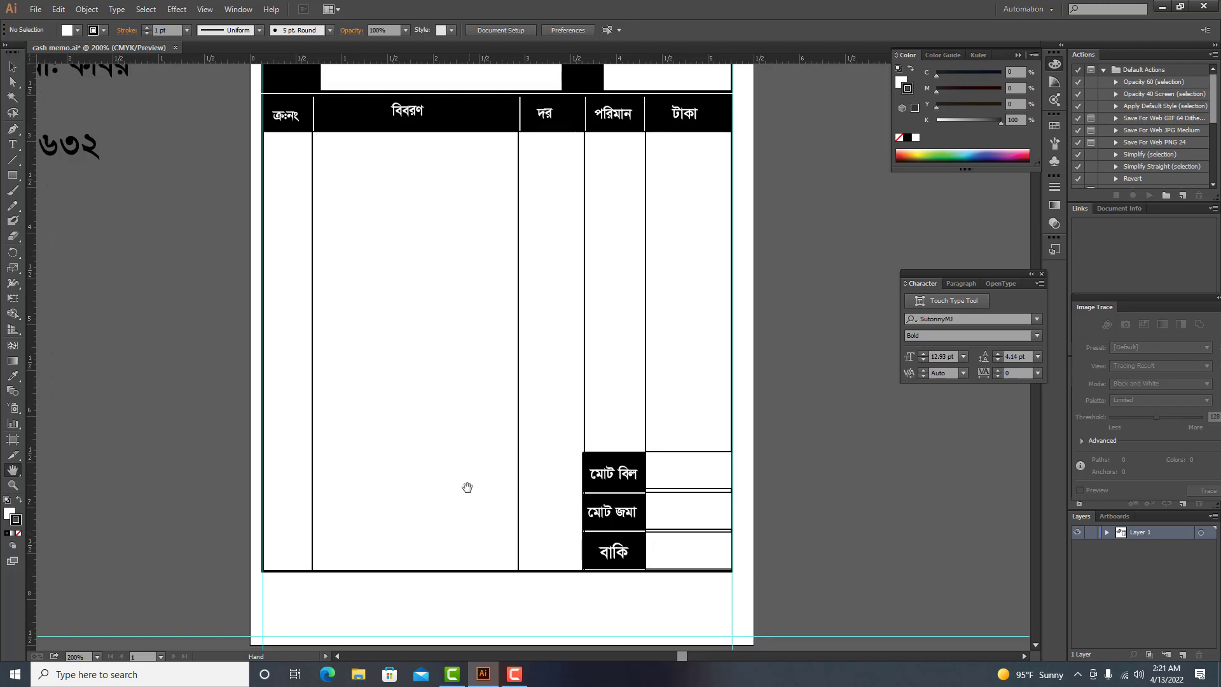
{"action": "left_click_drag", "start_coordinate": [561, 503], "coordinate": [538, 356]}
{"action": "left_click", "coordinate": [13, 145]}
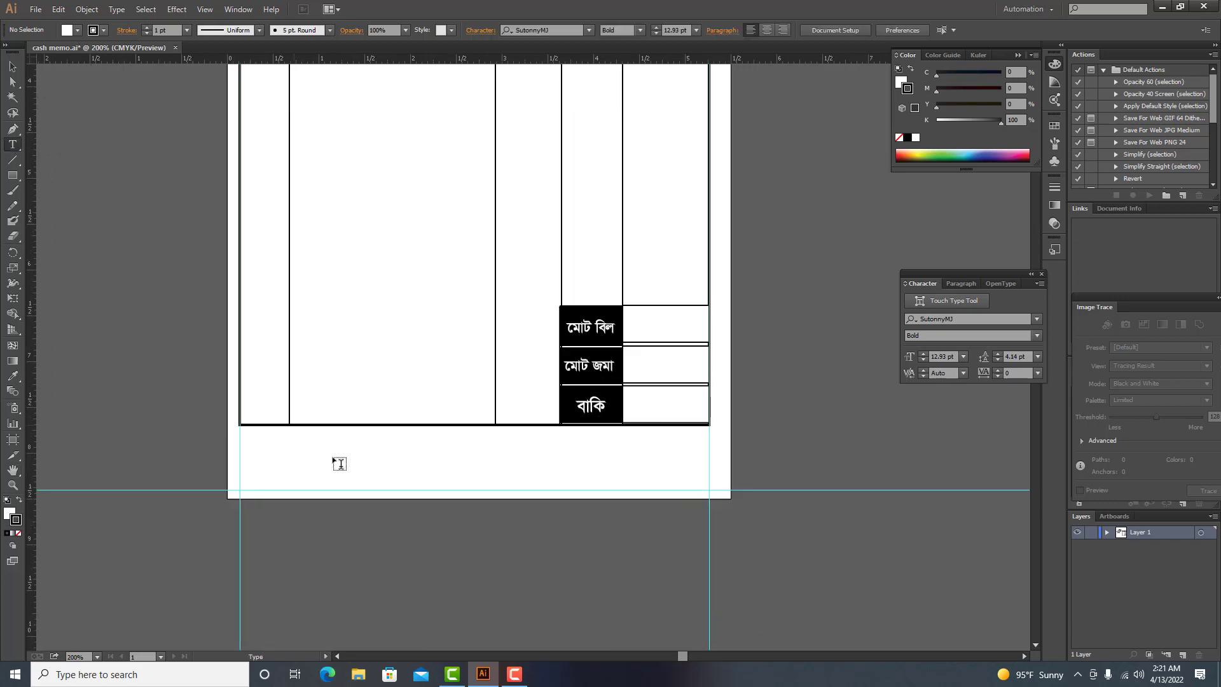
{"action": "left_click", "coordinate": [289, 533]}
{"action": "type", "text": "কথা"}
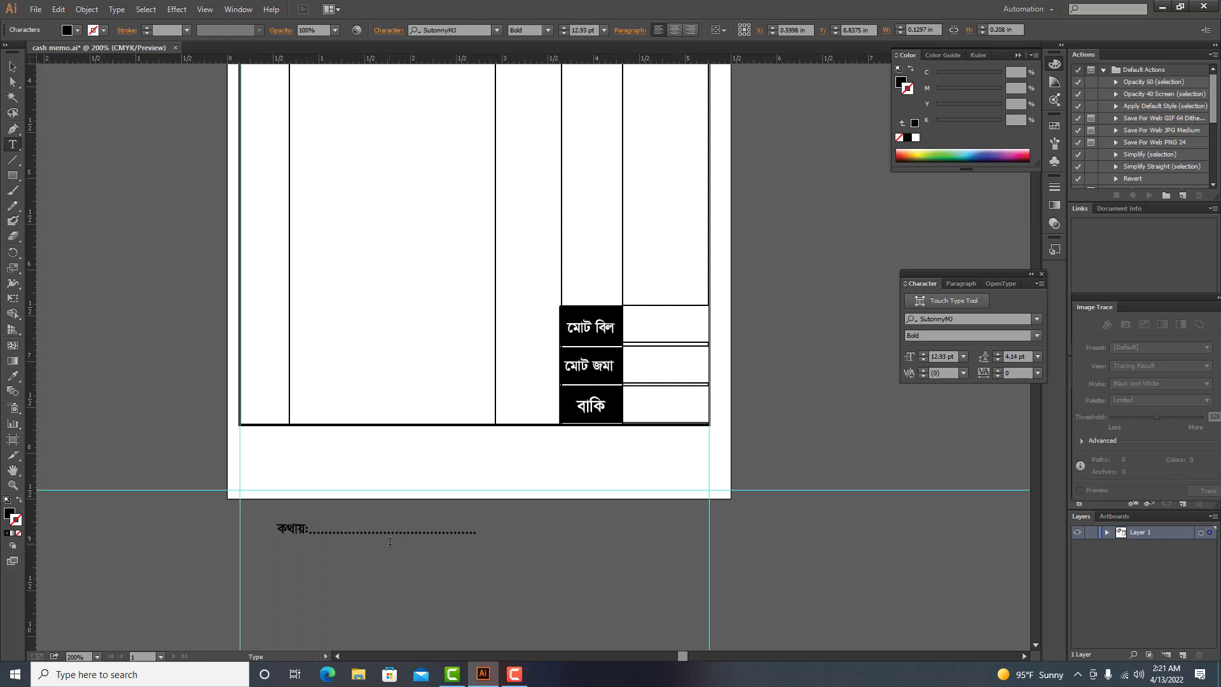
{"action": "key", "text": "Escape"}
{"action": "left_click_drag", "start_coordinate": [288, 530], "coordinate": [250, 444]}
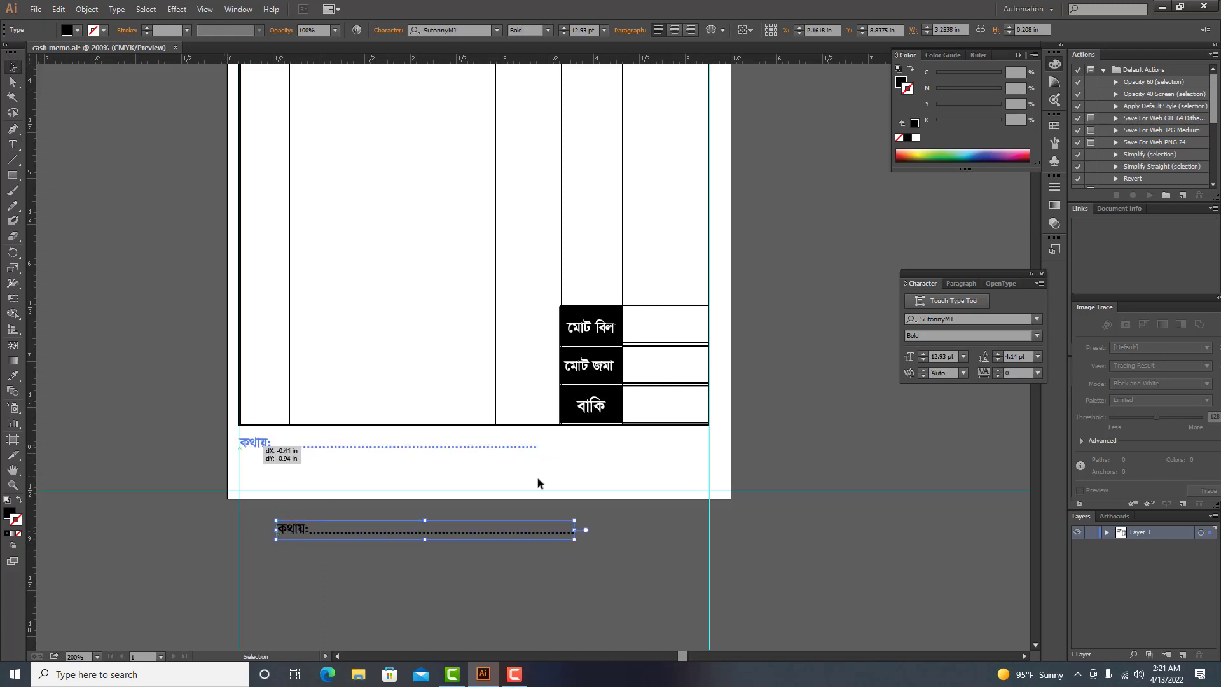
Step: Extend the dots of the "কথায়:" line until they reach the right margin guide
{"action": "left_click", "coordinate": [12, 144]}
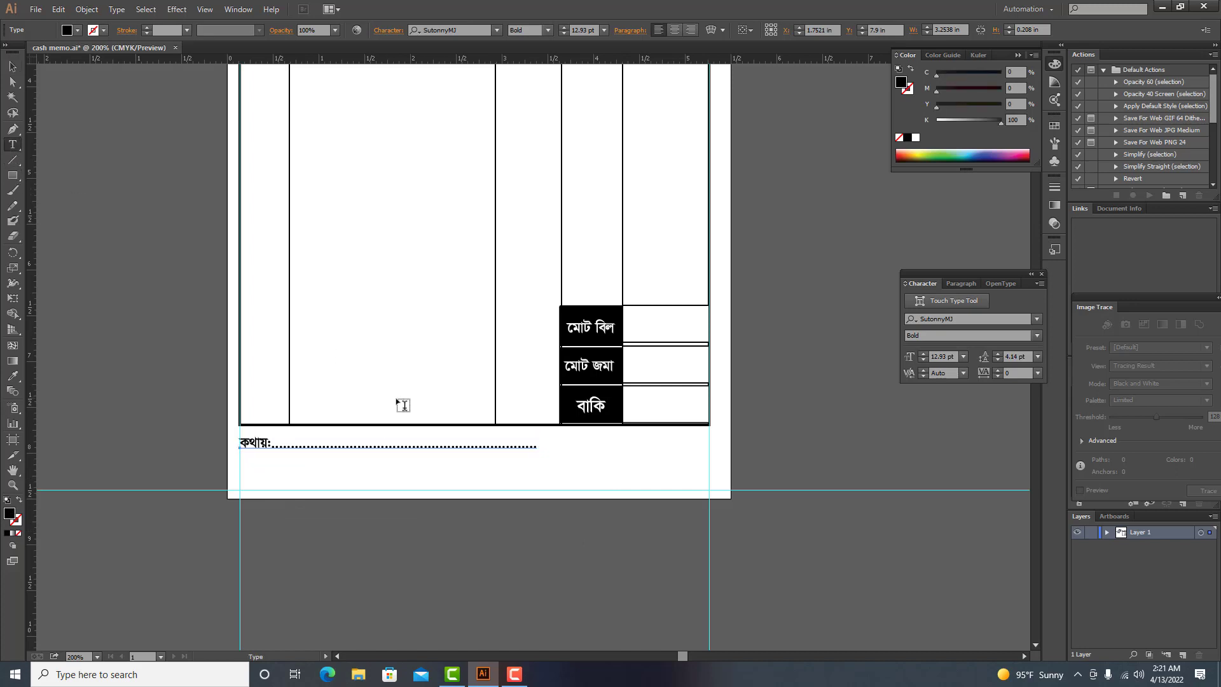
{"action": "left_click", "coordinate": [463, 443]}
{"action": "type", "text": "."}
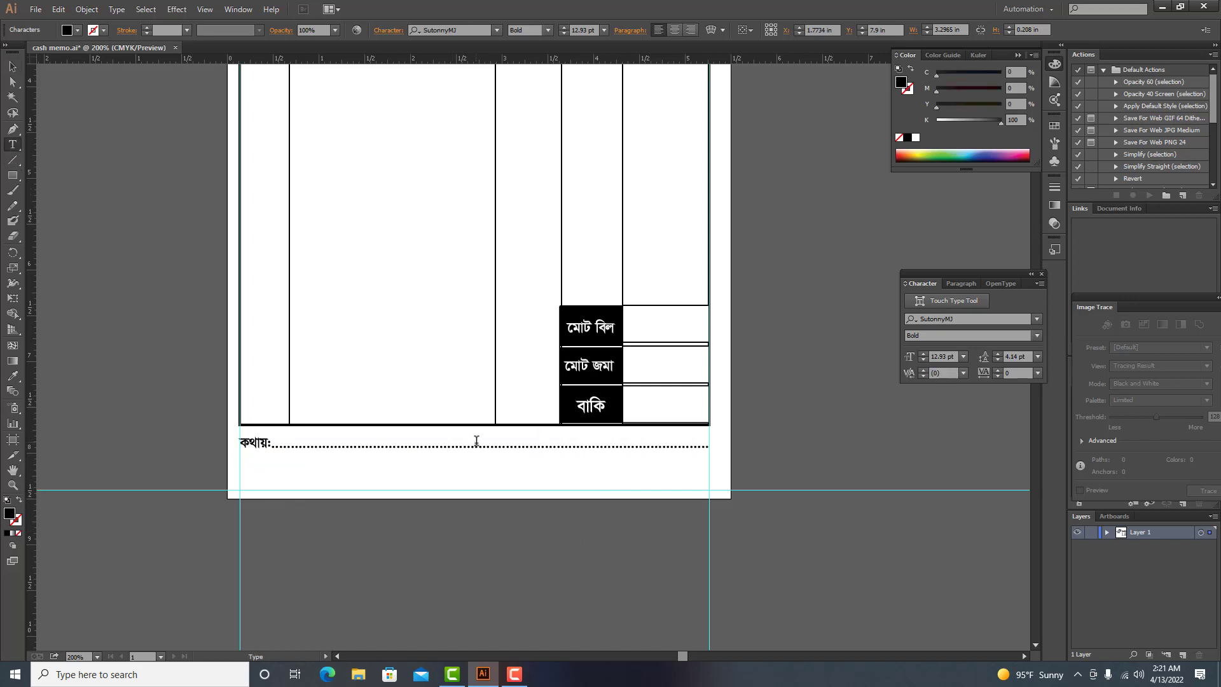
{"action": "left_click", "coordinate": [12, 66]}
Step: Duplicate the "কথায়:" line just below itself and replace the copy's text with "বিক্রেতার স্বাক্ষর"
{"action": "left_click", "coordinate": [239, 442]}
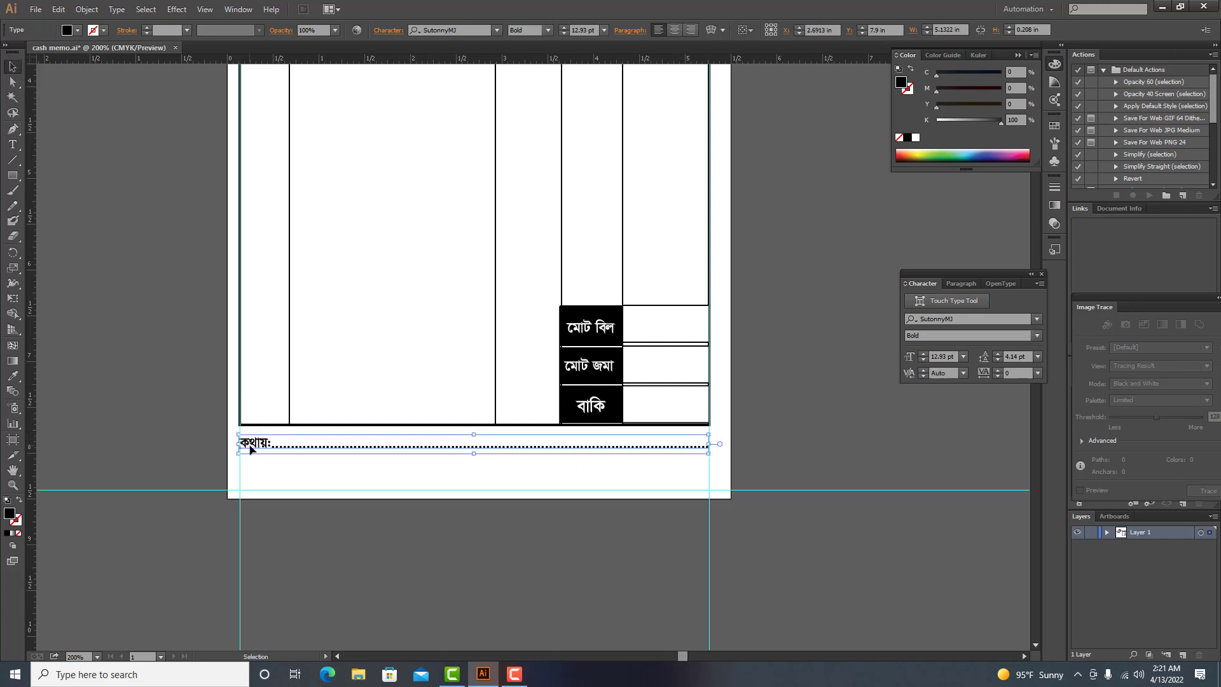
{"action": "left_click_drag", "start_coordinate": [250, 448], "coordinate": [248, 475]}
{"action": "left_click", "coordinate": [13, 145]}
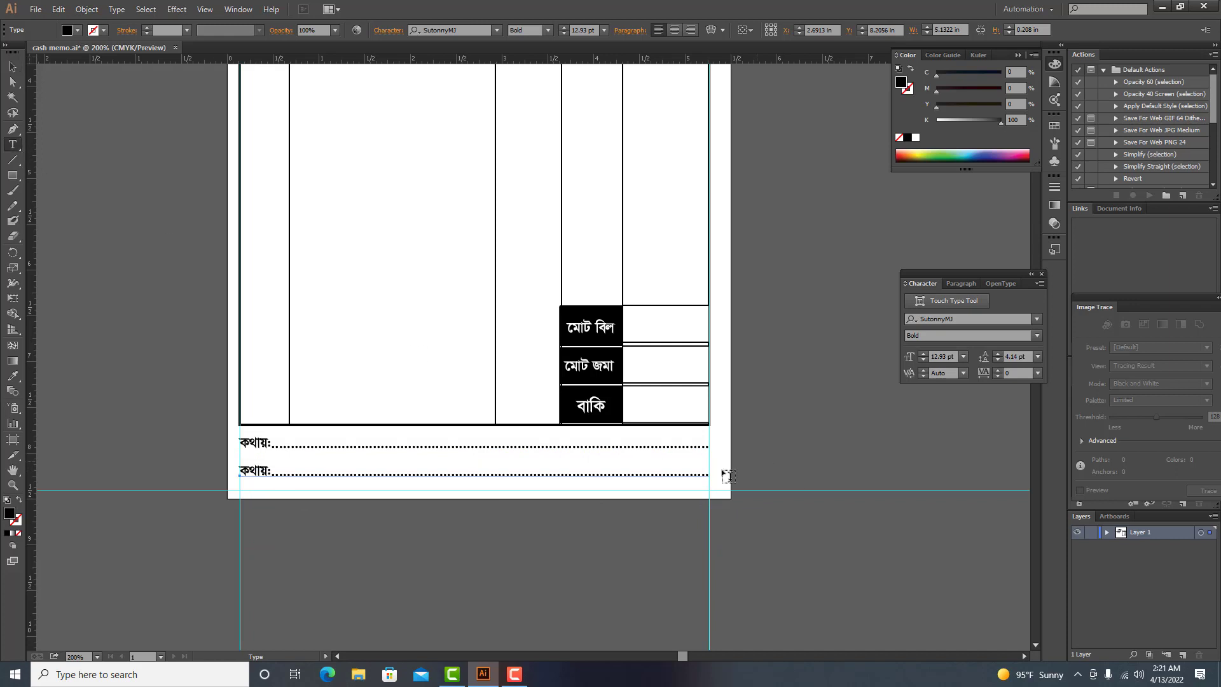
{"action": "left_click", "coordinate": [687, 471]}
{"action": "left_click_drag", "start_coordinate": [706, 472], "coordinate": [264, 467]}
{"action": "key", "text": "BackSpace"}
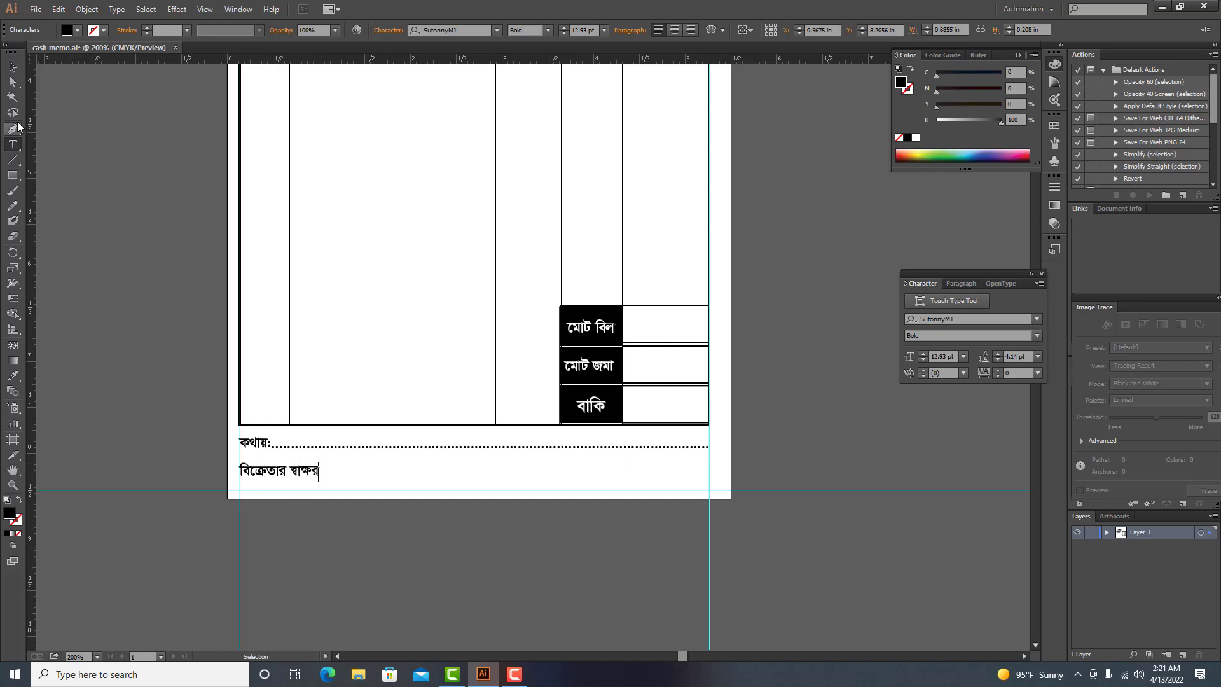
Step: Move the "বিক্রেতার স্বাক্ষর" label to the memo's bottom-right corner, ending at the right margin guide
{"action": "left_click", "coordinate": [12, 66]}
{"action": "mouse_move", "coordinate": [284, 474]}
{"action": "left_mouse_down"}
{"action": "mouse_move", "coordinate": [804, 513]}
{"action": "mouse_move", "coordinate": [661, 495]}
{"action": "mouse_move", "coordinate": [673, 486]}
{"action": "left_mouse_up"}
{"action": "left_click", "coordinate": [851, 499]}
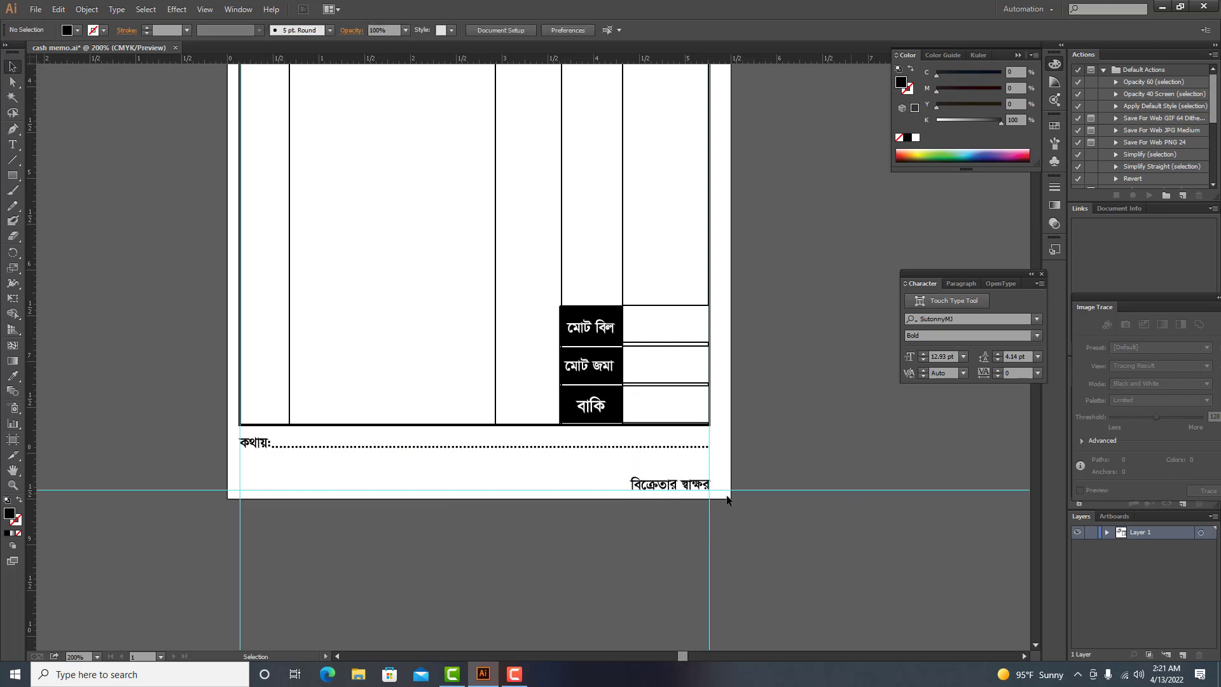
Step: Place the shop title "সাবিহা মটরস" at the top of the memo, scaled to 53.4 pt and roughly centred
{"action": "scroll", "coordinate": [618, 471], "scroll_direction": "up", "scroll_amount": 2}
{"action": "key", "text": "ctrl+minus"}
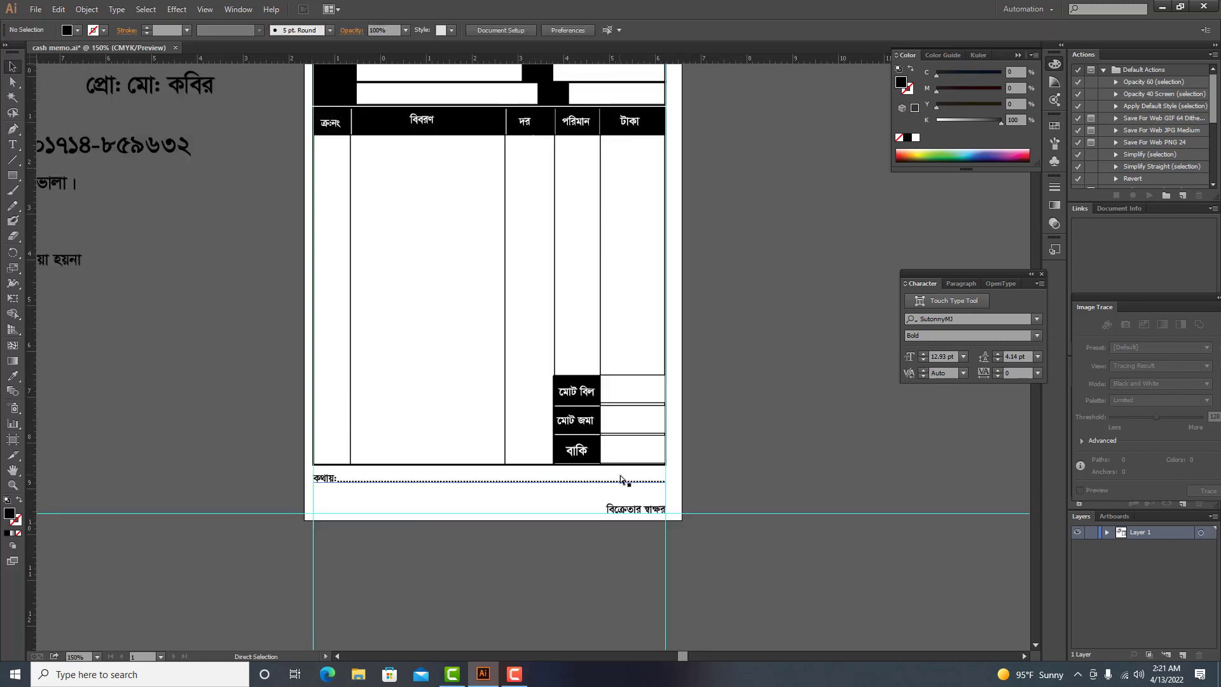
{"action": "scroll", "coordinate": [620, 475], "scroll_direction": "up", "scroll_amount": 1}
{"action": "key", "text": "ctrl+minus"}
{"action": "scroll", "coordinate": [620, 475], "scroll_direction": "up", "scroll_amount": 2}
{"action": "left_click_drag", "start_coordinate": [221, 211], "coordinate": [503, 249]}
{"action": "left_click_drag", "start_coordinate": [573, 229], "coordinate": [564, 229]}
{"action": "left_click_drag", "start_coordinate": [505, 228], "coordinate": [512, 227]}
Step: Place the two-line shop description beneath the title and scale it to 17.78 pt so it fits between the margin guides
{"action": "left_click", "coordinate": [253, 263]}
{"action": "left_click_drag", "start_coordinate": [196, 265], "coordinate": [463, 263]}
{"action": "mouse_move", "coordinate": [620, 259]}
{"action": "left_mouse_down"}
{"action": "mouse_move", "coordinate": [632, 260]}
{"action": "mouse_move", "coordinate": [612, 259]}
{"action": "left_mouse_up"}
{"action": "left_click_drag", "start_coordinate": [391, 258], "coordinate": [396, 258]}
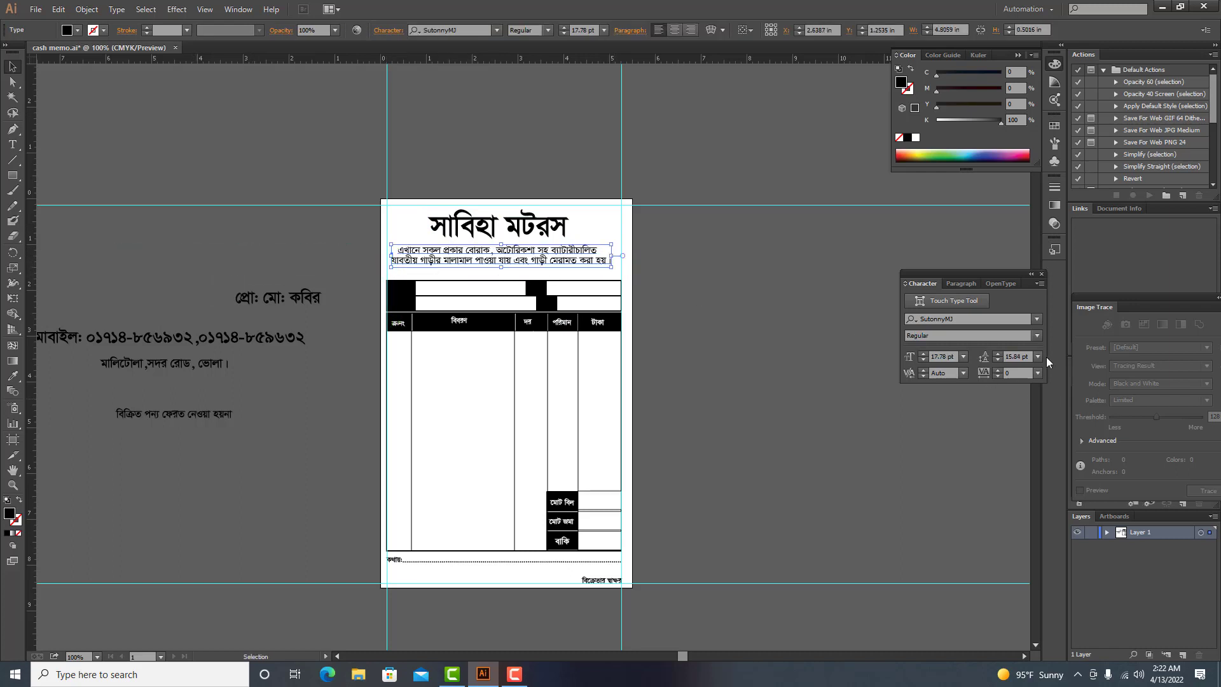
Step: Set the two-line shop description to the Bold font style
{"action": "left_click", "coordinate": [1036, 336]}
{"action": "left_click", "coordinate": [940, 378]}
{"action": "left_click", "coordinate": [768, 338]}
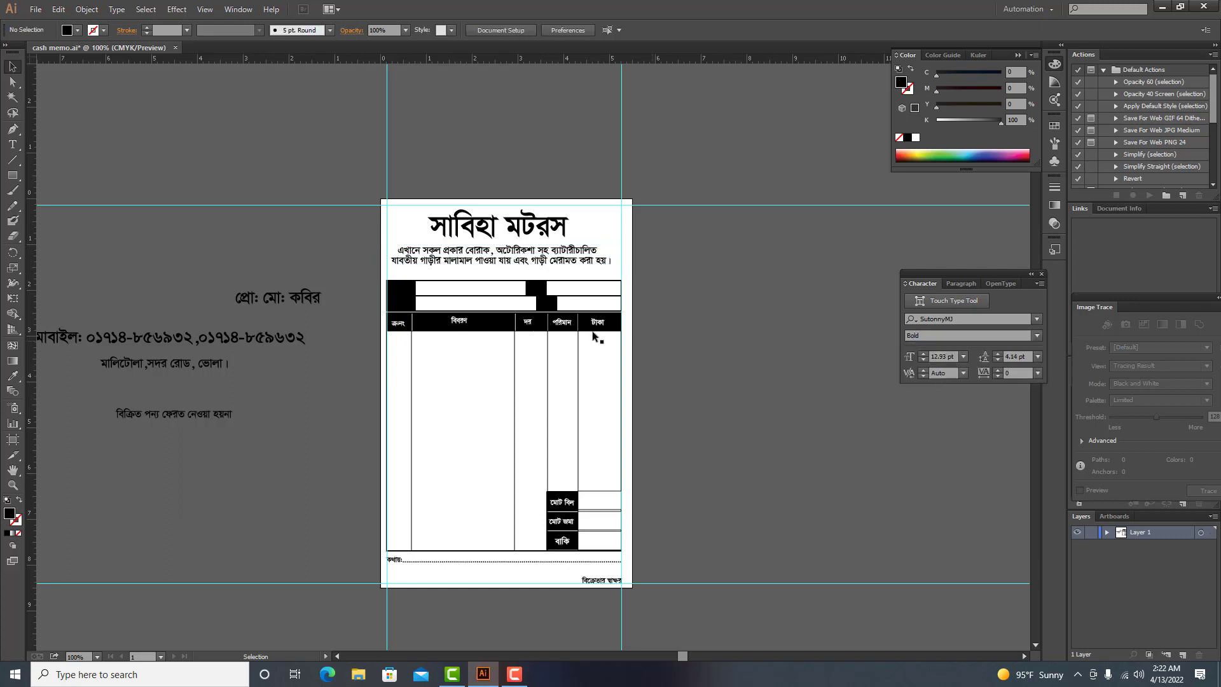
Step: Shift the title up to the top margin guide and move the two-line description close beneath it
{"action": "key", "text": "ctrl+="}
{"action": "scroll", "coordinate": [559, 321], "scroll_direction": "up", "scroll_amount": 3}
{"action": "left_click", "coordinate": [502, 223]}
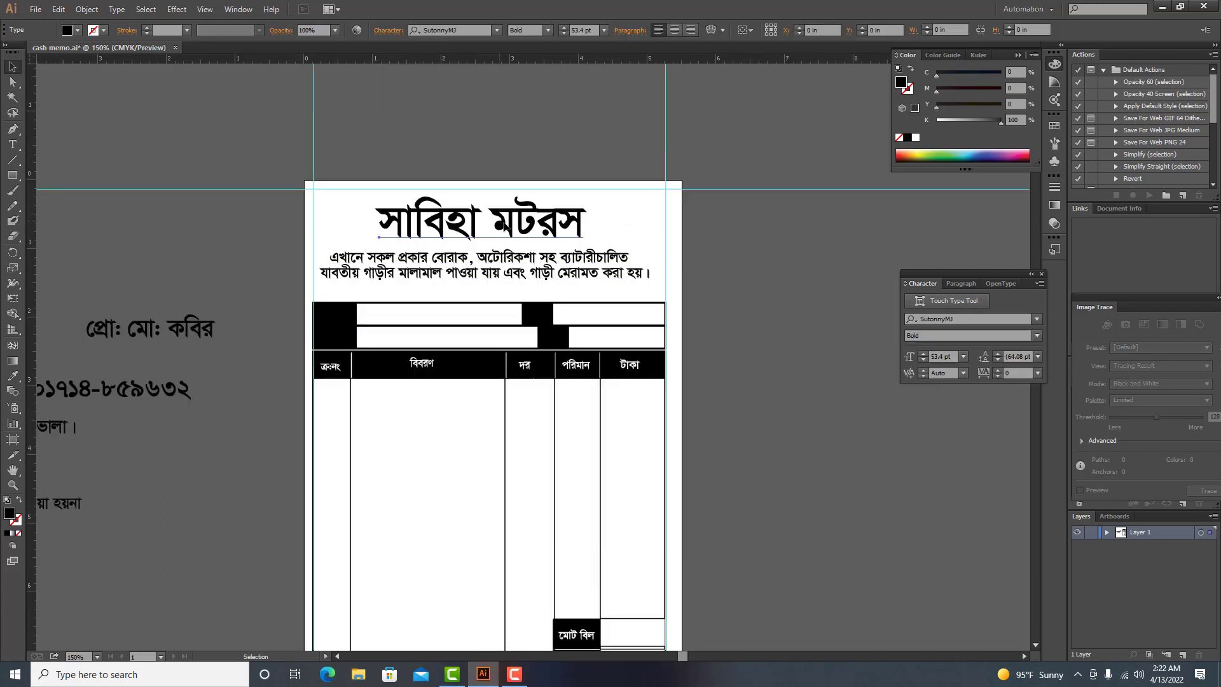
{"action": "left_click_drag", "start_coordinate": [565, 278], "coordinate": [569, 283]}
{"action": "left_click_drag", "start_coordinate": [530, 225], "coordinate": [516, 218]}
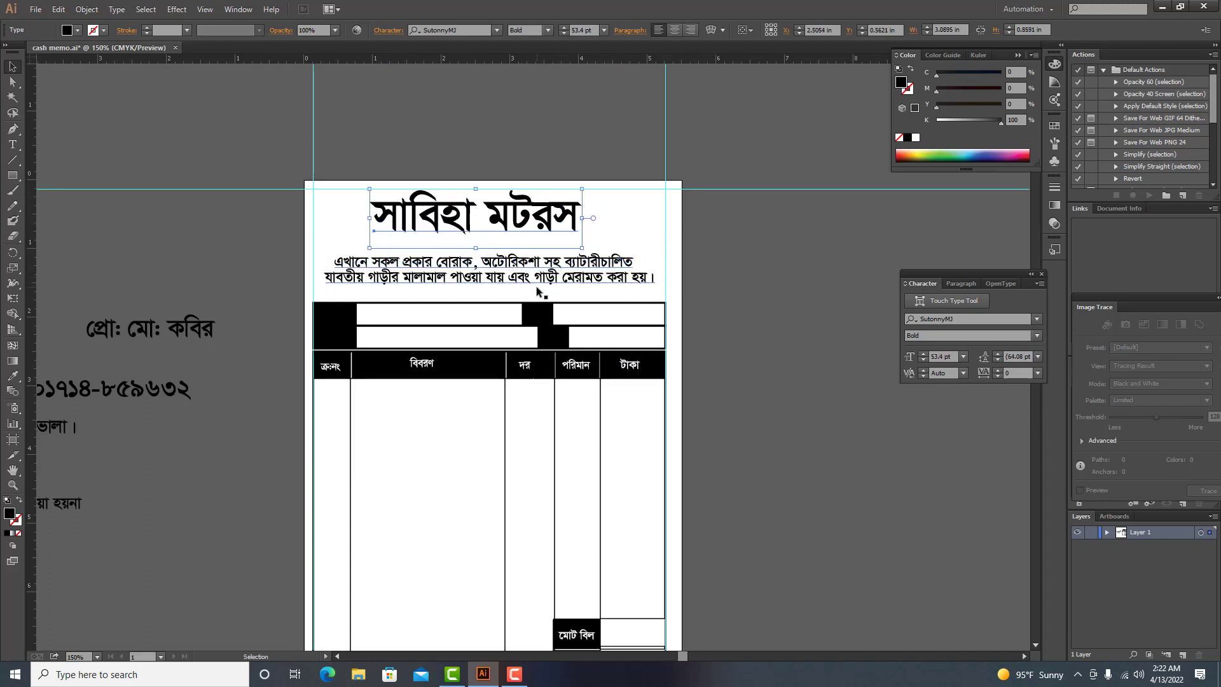
{"action": "left_click_drag", "start_coordinate": [538, 282], "coordinate": [538, 271]}
{"action": "left_click_drag", "start_coordinate": [506, 210], "coordinate": [512, 211]}
{"action": "left_click_drag", "start_coordinate": [535, 271], "coordinate": [536, 267]}
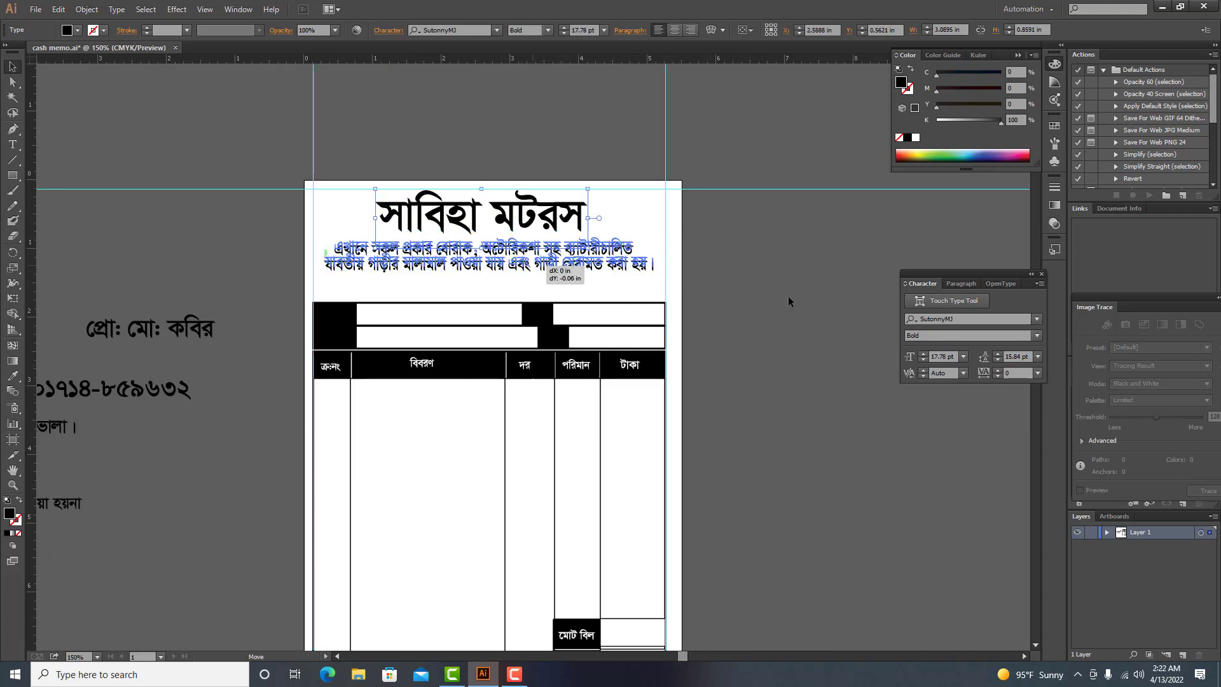
{"action": "left_click", "coordinate": [788, 300]}
Step: Place the proprietor line at 19.8 pt in the memo's top-right corner and shrink the title to clear it
{"action": "left_click", "coordinate": [157, 340]}
{"action": "left_click_drag", "start_coordinate": [157, 346], "coordinate": [632, 207]}
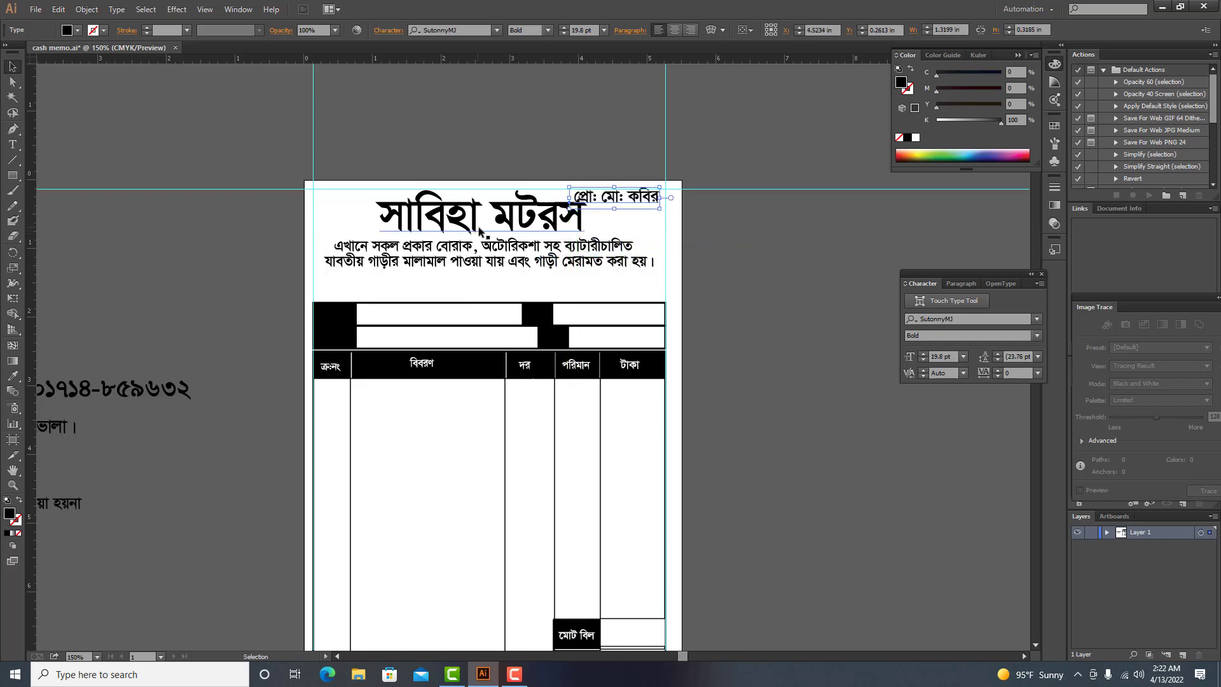
{"action": "left_click", "coordinate": [474, 205]}
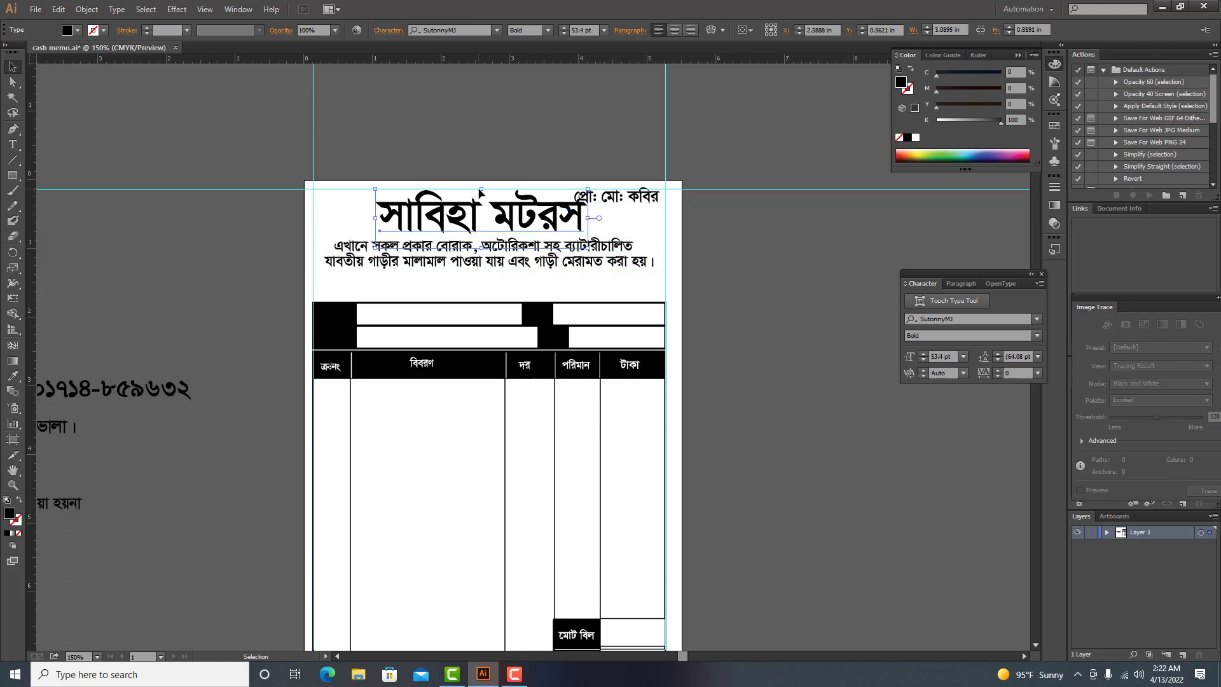
{"action": "left_click_drag", "start_coordinate": [481, 190], "coordinate": [481, 195]}
Step: Lower the title and the two-line description slightly, leaving a wider gap between them
{"action": "left_click_drag", "start_coordinate": [511, 256], "coordinate": [511, 261]}
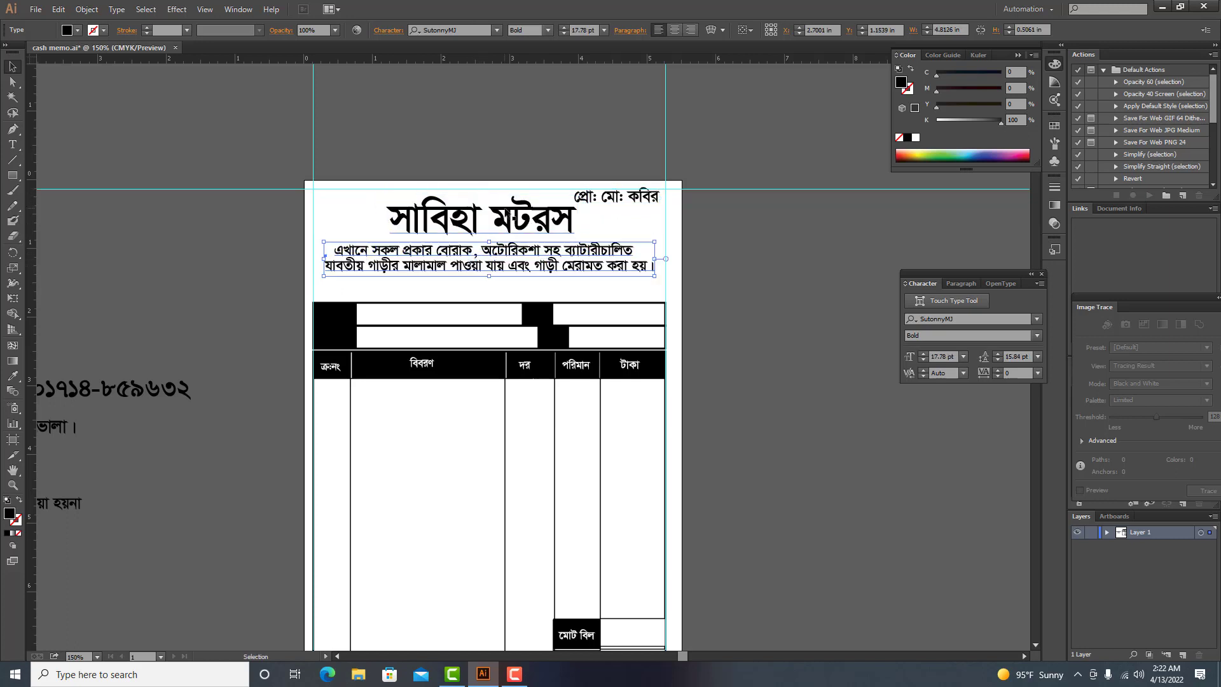
{"action": "left_click_drag", "start_coordinate": [512, 206], "coordinate": [512, 210]}
{"action": "left_click", "coordinate": [708, 227]}
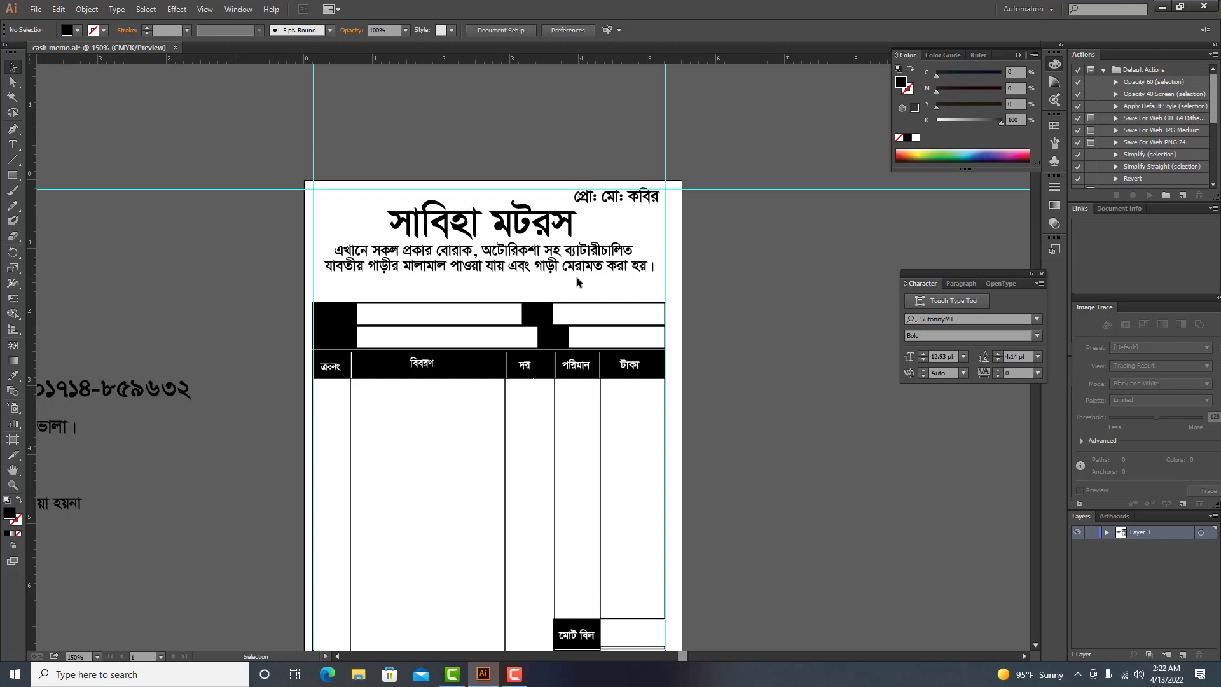
{"action": "left_click_drag", "start_coordinate": [576, 279], "coordinate": [576, 283]}
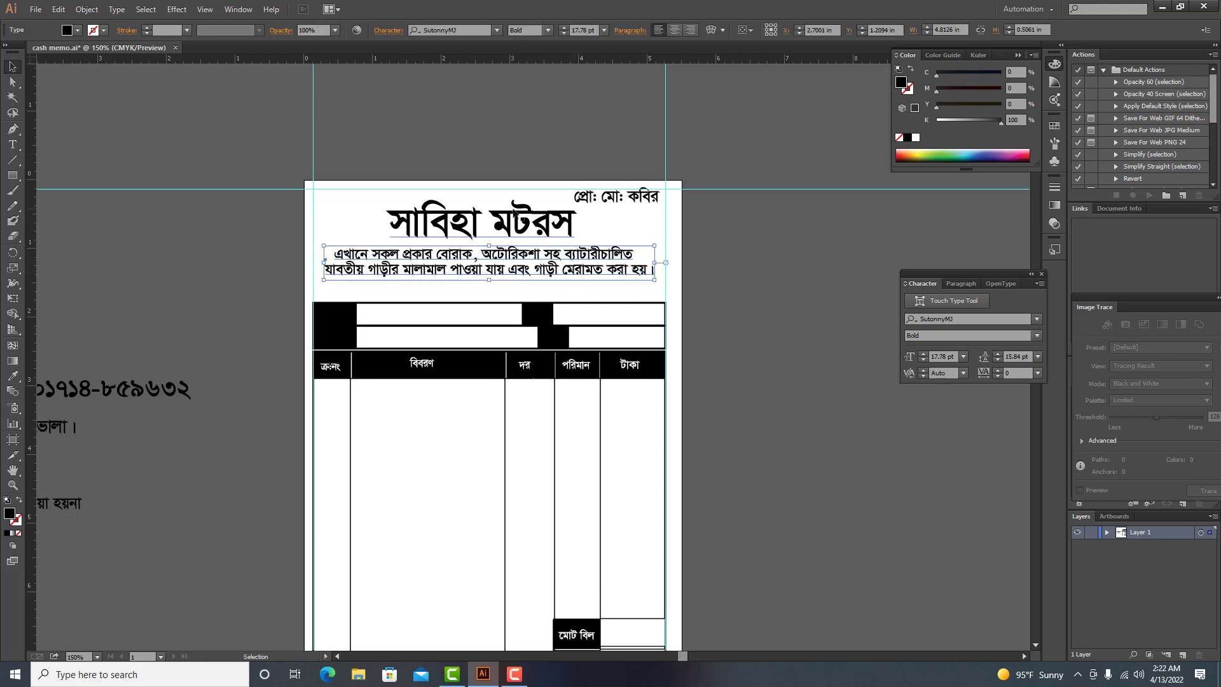
{"action": "left_click_drag", "start_coordinate": [523, 212], "coordinate": [529, 213]}
{"action": "left_click_drag", "start_coordinate": [571, 270], "coordinate": [567, 278]}
{"action": "left_click_drag", "start_coordinate": [517, 218], "coordinate": [512, 218]}
Step: Shift the proprietor line right so that it ends at the right margin guide
{"action": "left_click", "coordinate": [641, 201]}
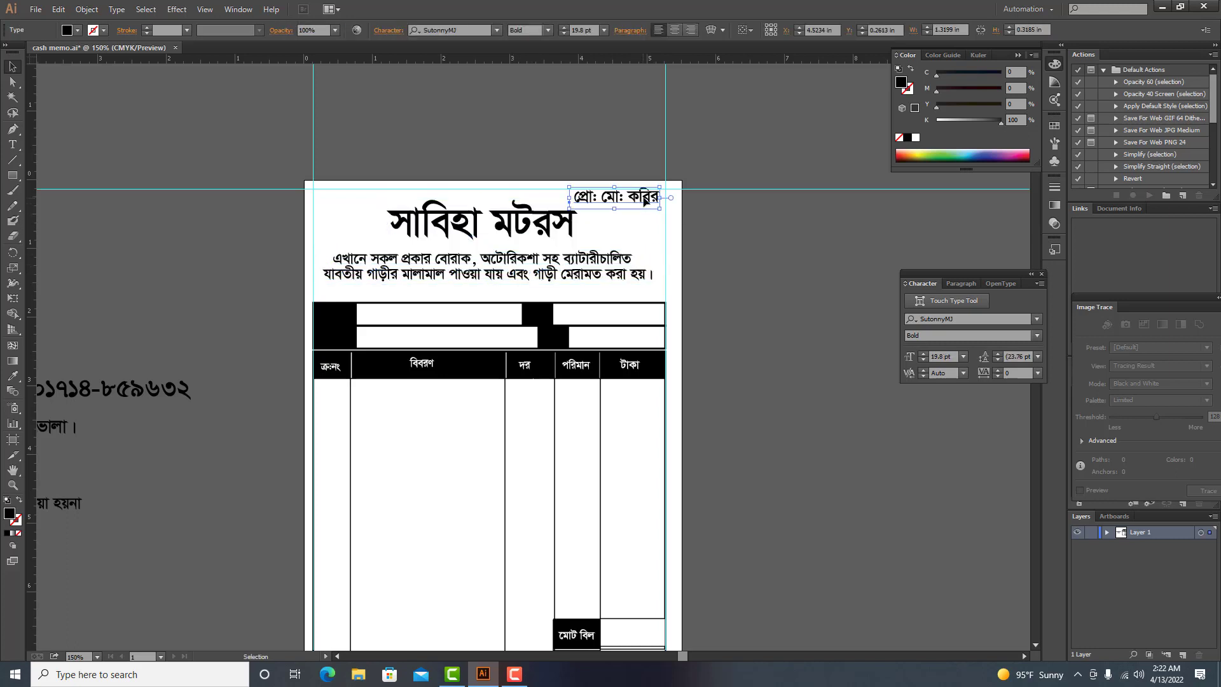
{"action": "left_click_drag", "start_coordinate": [644, 201], "coordinate": [648, 201]}
{"action": "left_click", "coordinate": [730, 239]}
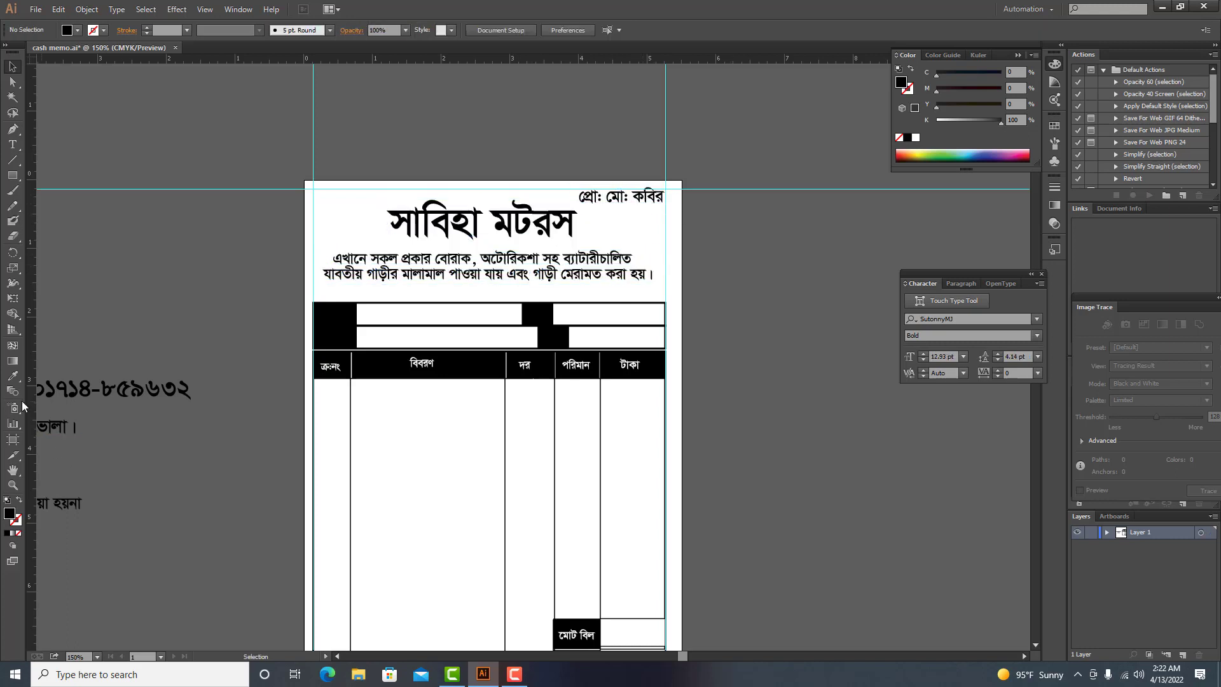
Step: Place the shop's address line centred beneath the two-line description, just above the customer detail rows
{"action": "left_click", "coordinate": [13, 469]}
{"action": "left_click_drag", "start_coordinate": [331, 481], "coordinate": [497, 411]}
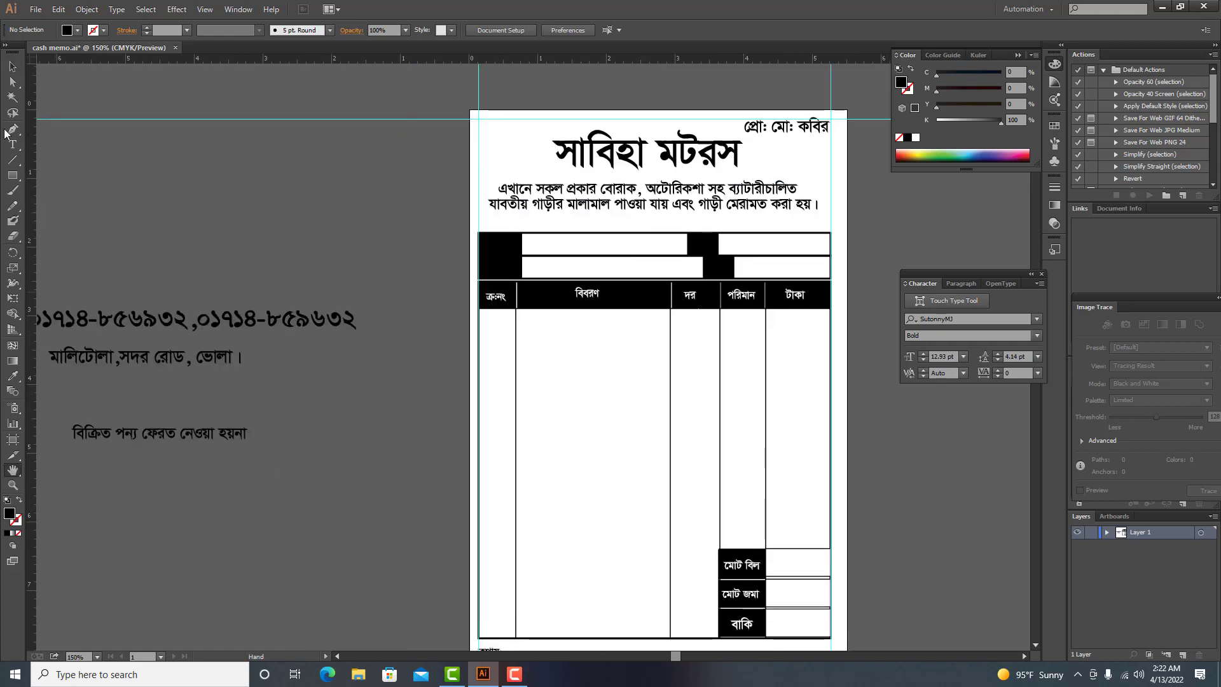
{"action": "left_click", "coordinate": [13, 66]}
{"action": "left_click_drag", "start_coordinate": [154, 360], "coordinate": [666, 226]}
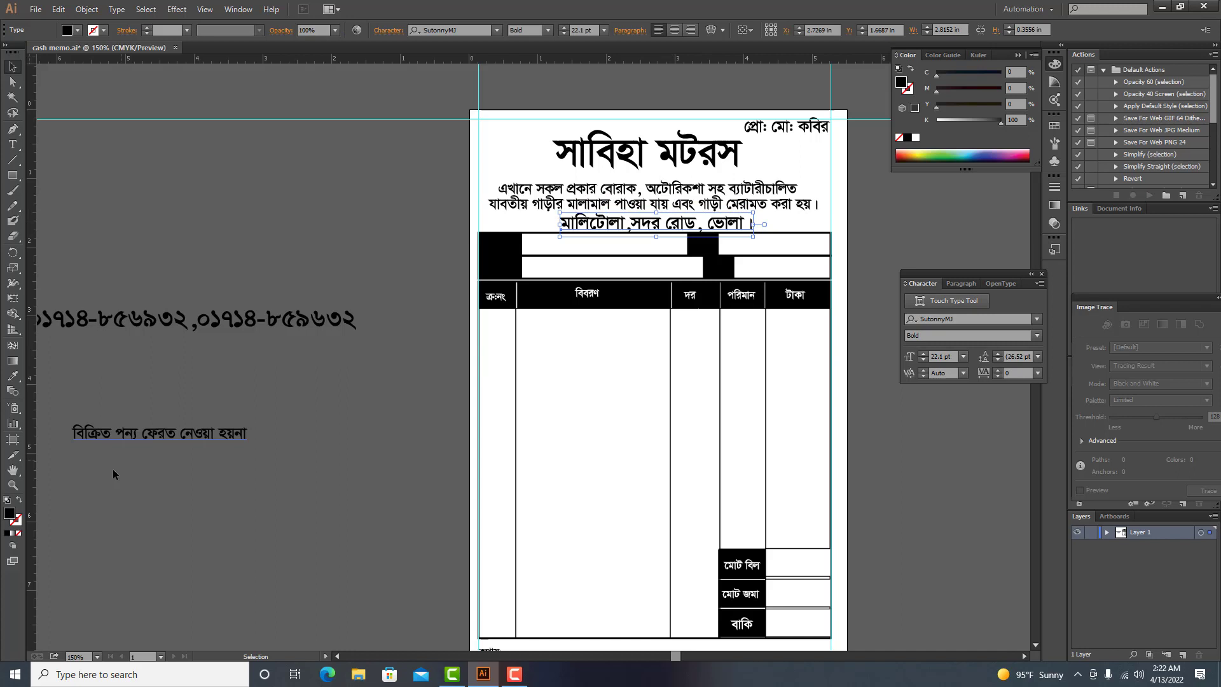
Step: Reduce the height of the black-and-white customer detail rows from their upper edge, leaving a gap below the address line
{"action": "left_click", "coordinate": [13, 469]}
{"action": "left_click_drag", "start_coordinate": [559, 438], "coordinate": [485, 493]}
{"action": "key", "text": "ctrl+equal"}
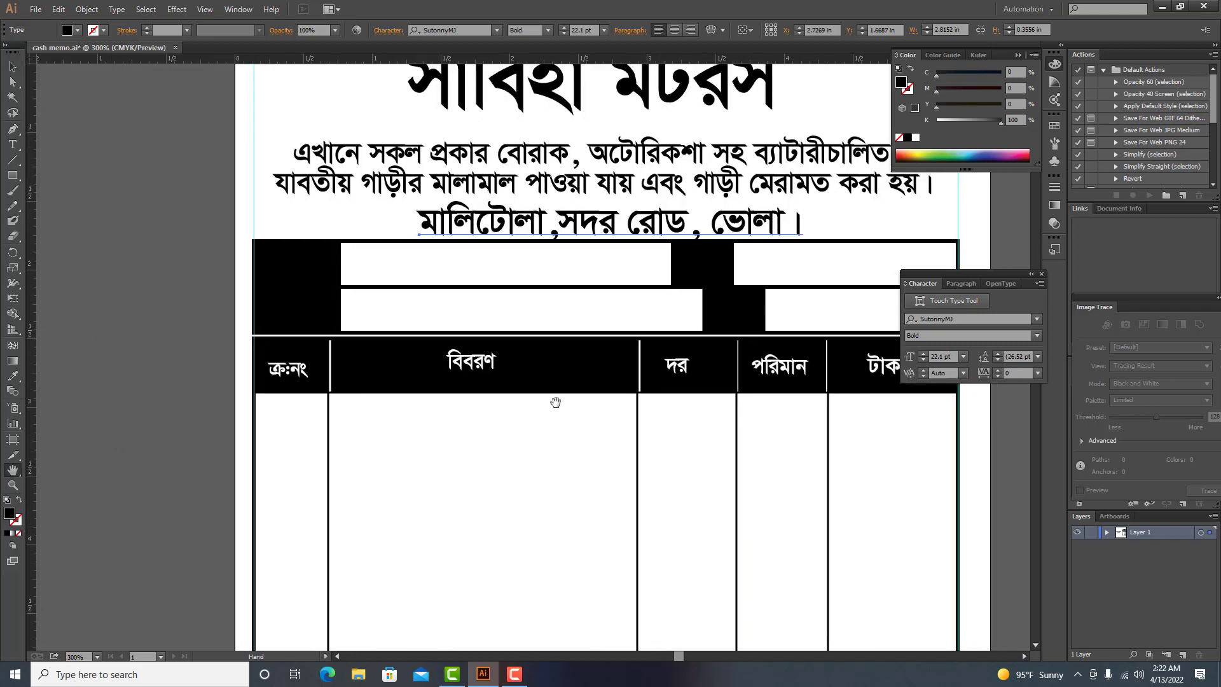
{"action": "left_click_drag", "start_coordinate": [555, 402], "coordinate": [474, 402]}
{"action": "left_click", "coordinate": [13, 66]}
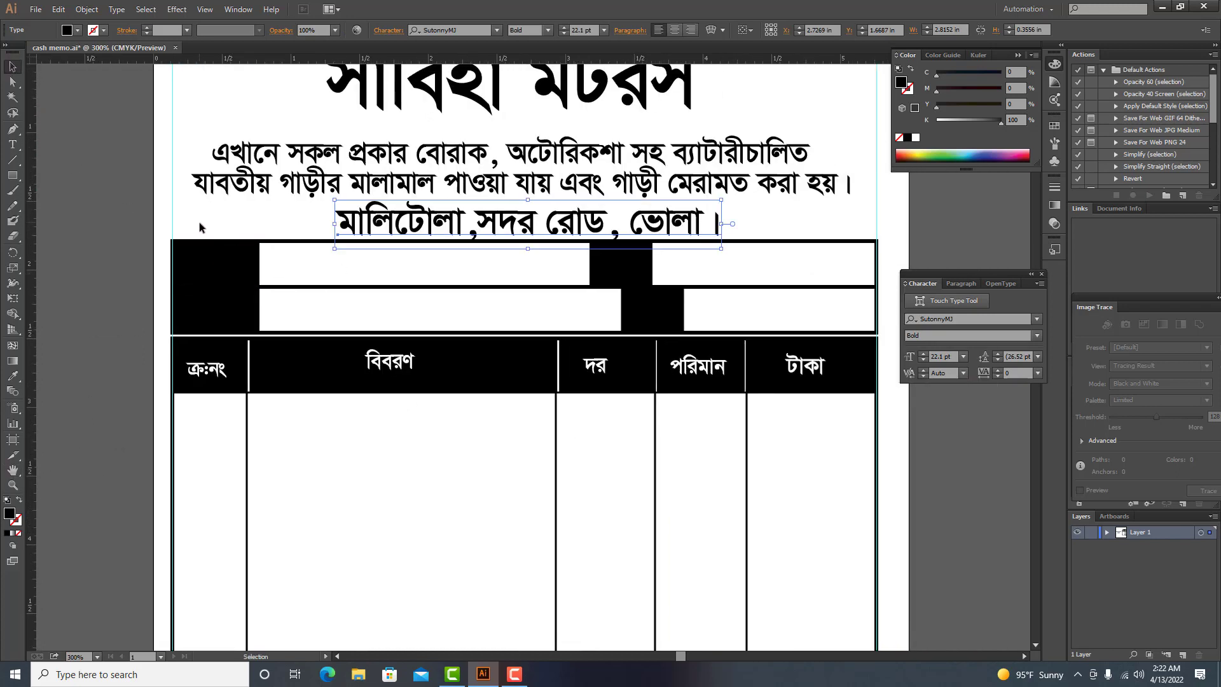
{"action": "left_click_drag", "start_coordinate": [199, 227], "coordinate": [275, 338]}
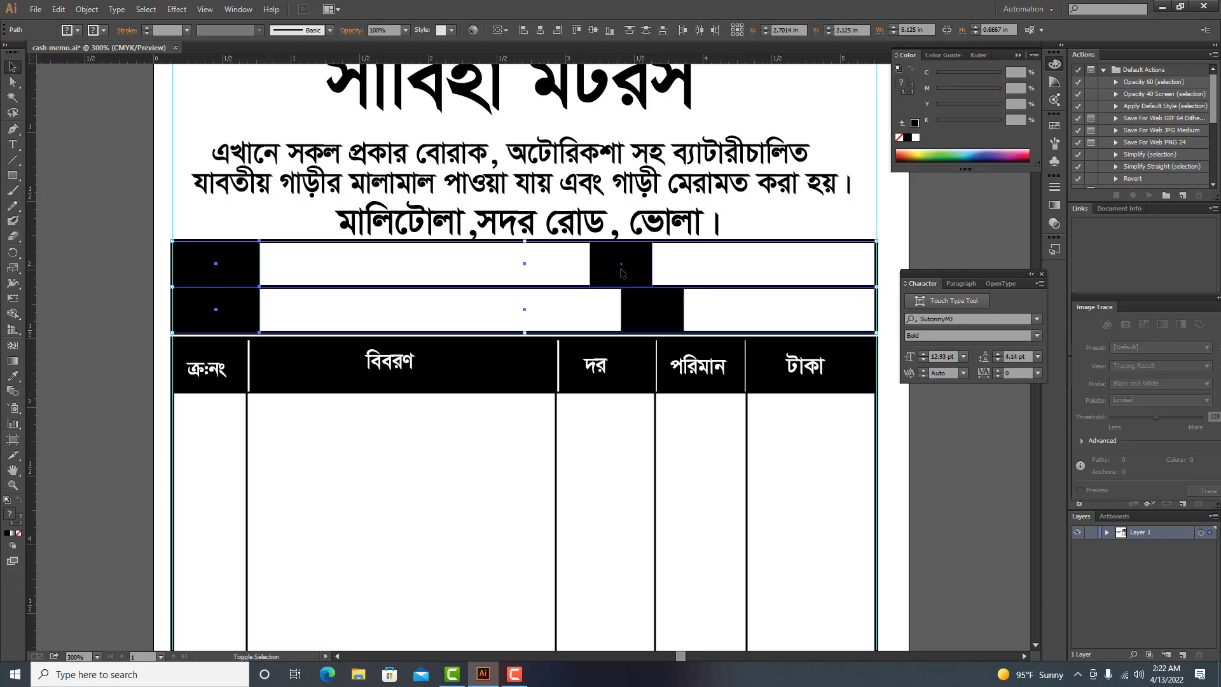
{"action": "left_click_drag", "start_coordinate": [524, 240], "coordinate": [524, 263]}
{"action": "left_click", "coordinate": [204, 235]}
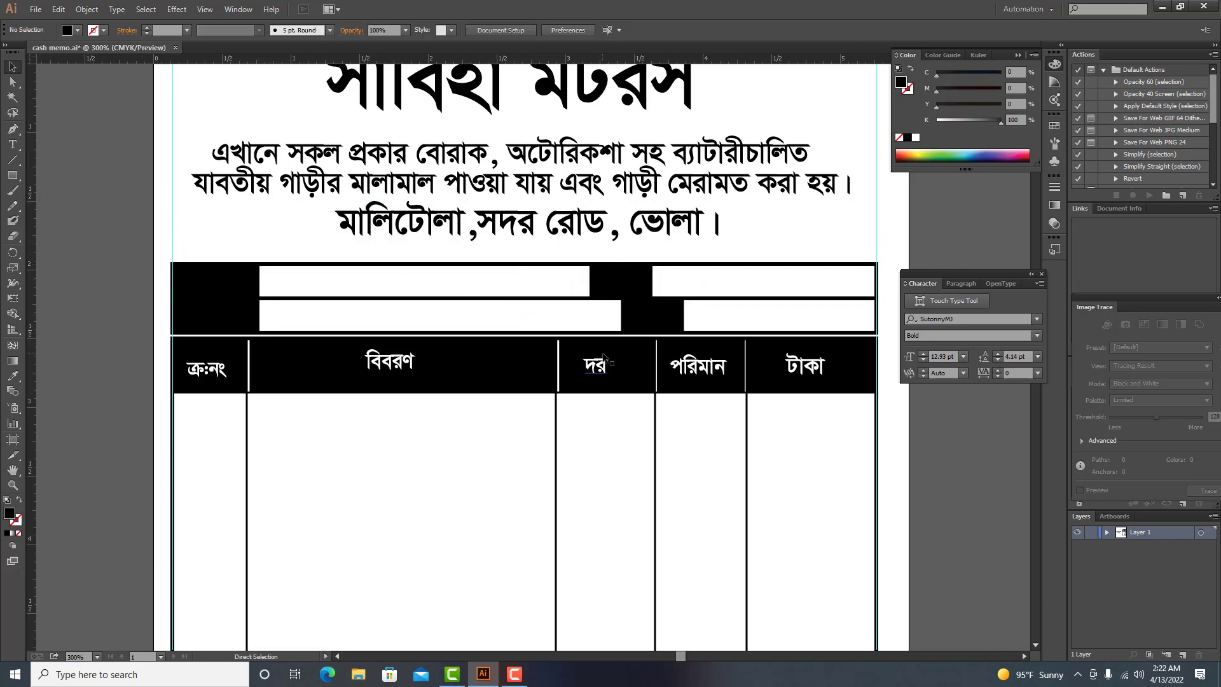
Step: Shrink the address line to 15.63 pt, keeping it centred just above the customer detail rows
{"action": "key", "text": "ctrl+minus"}
{"action": "left_click", "coordinate": [525, 272]}
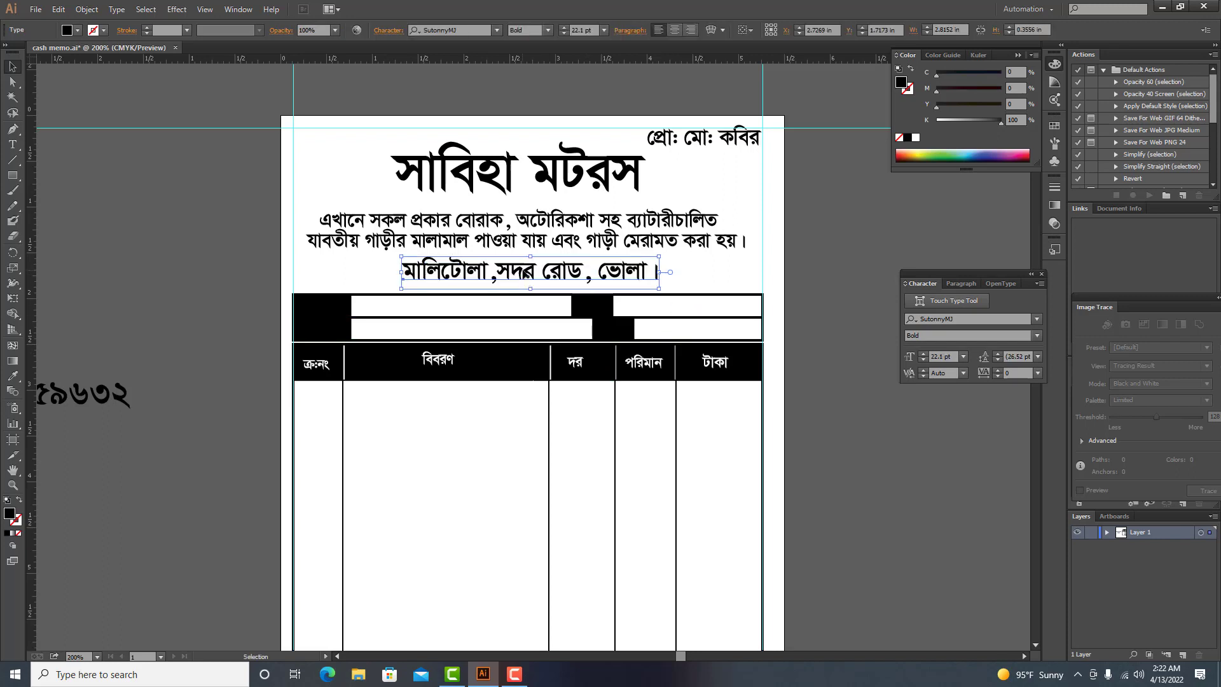
{"action": "left_click_drag", "start_coordinate": [530, 256], "coordinate": [531, 266]}
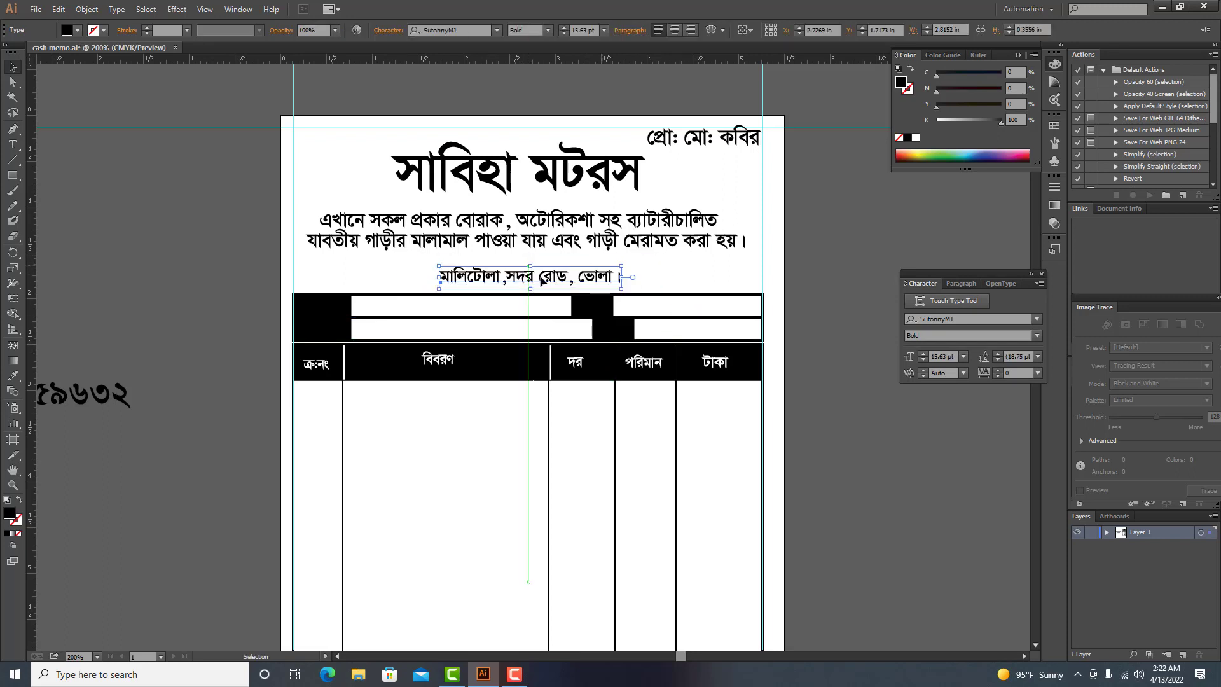
{"action": "left_click", "coordinate": [863, 273]}
Step: Lower the two-line description to sit just above the address line, and bring the shop title down close above the description
{"action": "left_click_drag", "start_coordinate": [590, 235], "coordinate": [590, 249]}
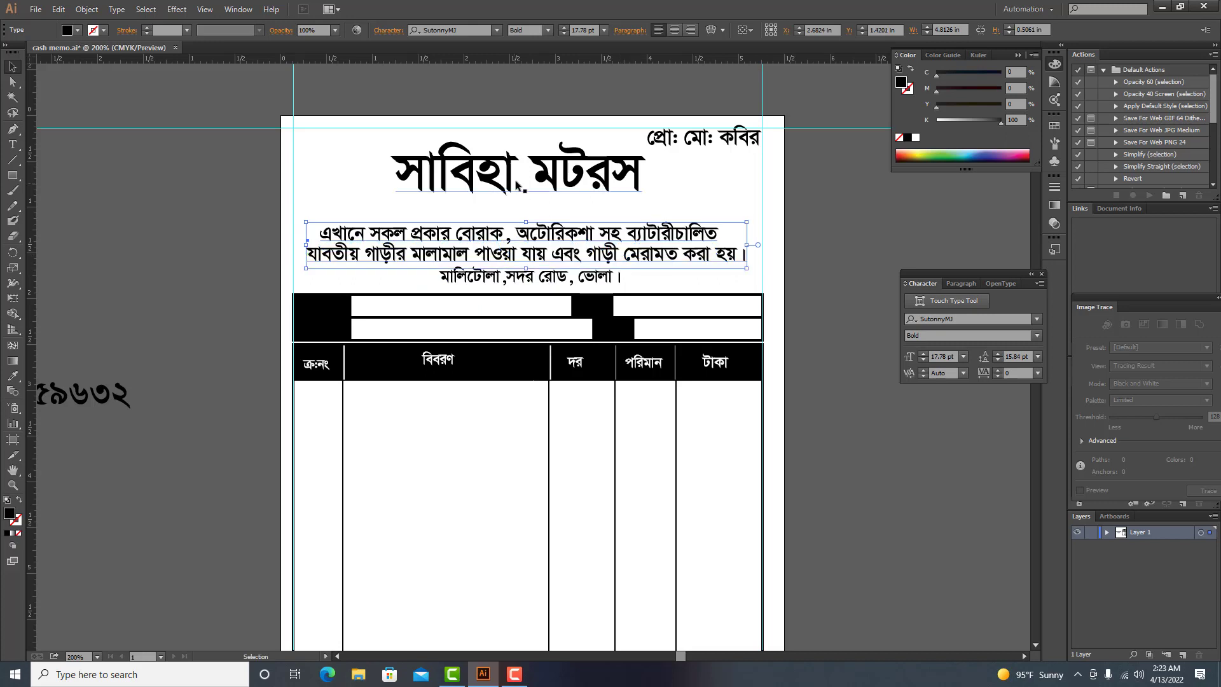
{"action": "left_click", "coordinate": [565, 173]}
{"action": "left_click_drag", "start_coordinate": [565, 173], "coordinate": [571, 205]}
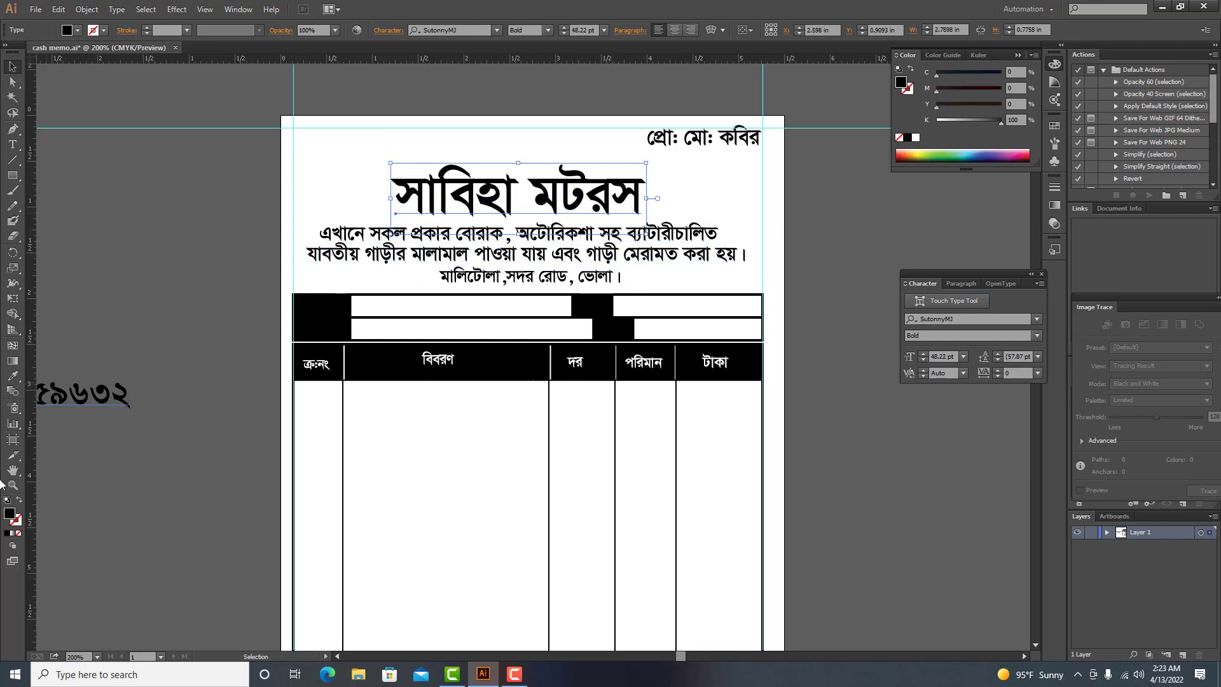
Step: Bring the mobile number line from beside the artboard so that it overlaps the item table on the memo
{"action": "left_click", "coordinate": [12, 470]}
{"action": "left_click_drag", "start_coordinate": [241, 469], "coordinate": [601, 342]}
{"action": "left_click", "coordinate": [13, 66]}
{"action": "left_click_drag", "start_coordinate": [235, 255], "coordinate": [720, 353]}
{"action": "key", "text": "ctrl+minus"}
{"action": "key", "text": "ctrl+minus"}
{"action": "key", "text": "space"}
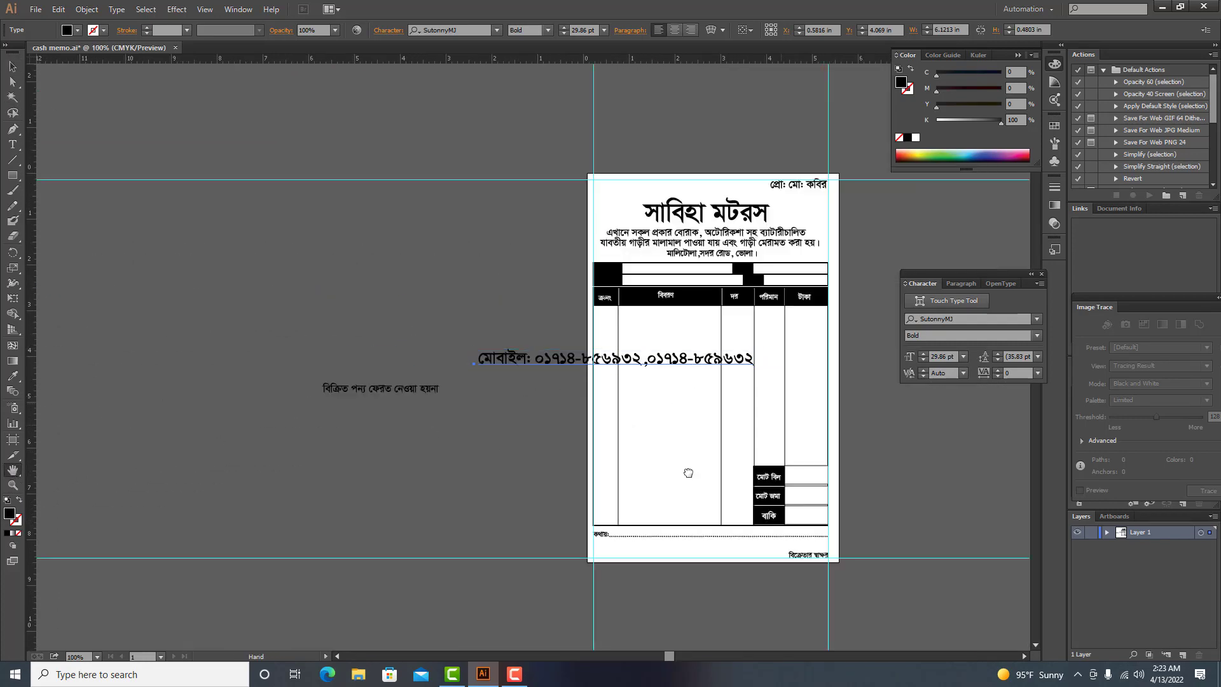
{"action": "key", "text": "ctrl+plus"}
{"action": "key", "text": "ctrl+plus"}
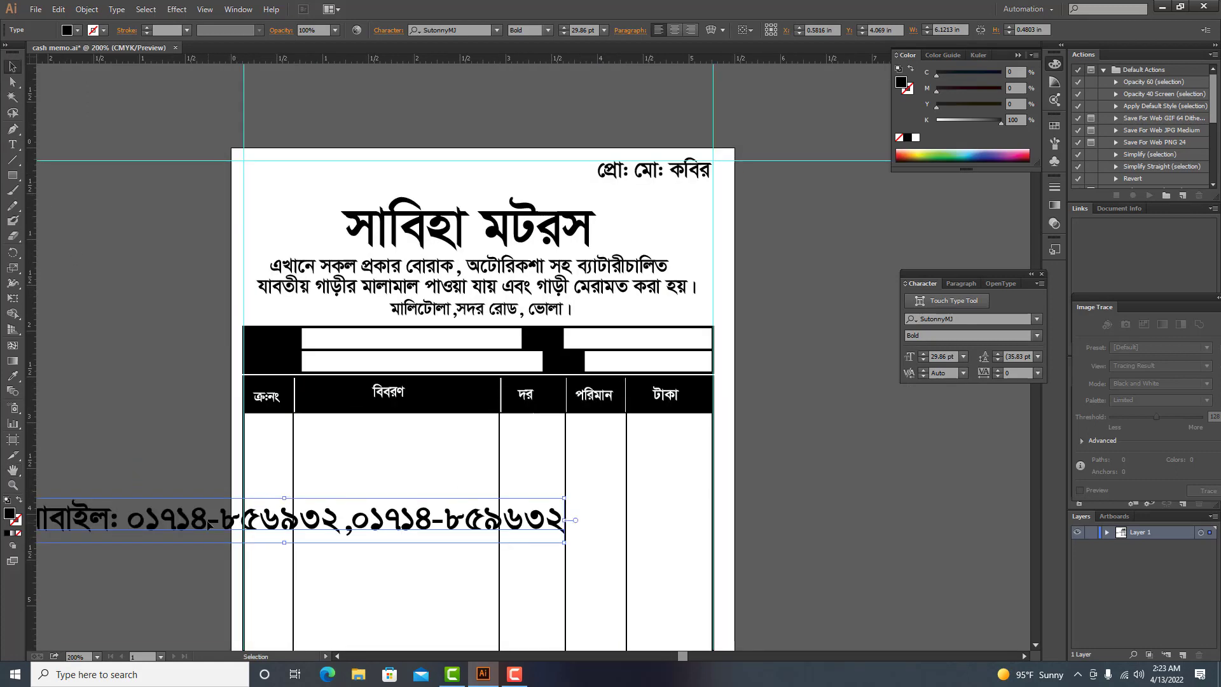
{"action": "left_click_drag", "start_coordinate": [208, 523], "coordinate": [260, 486]}
Step: Split the mobile number line in two, removing the comma and indenting the second number to align under the first
{"action": "left_click", "coordinate": [13, 144]}
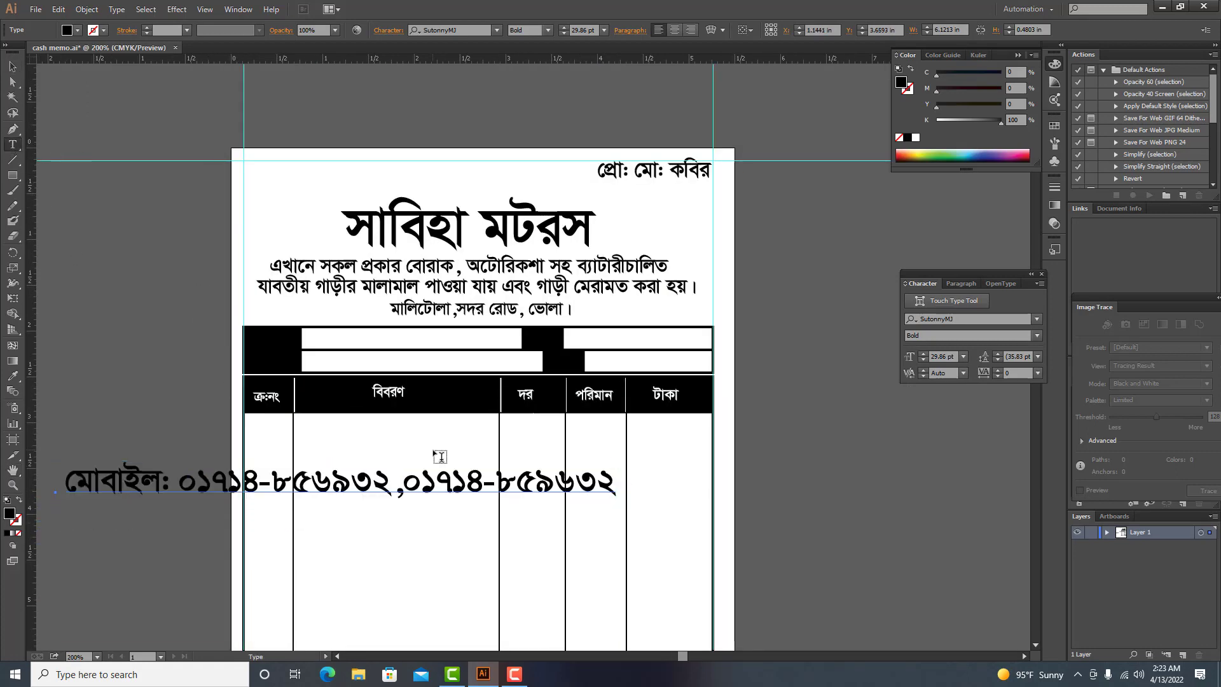
{"action": "left_click", "coordinate": [401, 488]}
{"action": "key", "text": "Return"}
{"action": "key", "text": "BackSpace"}
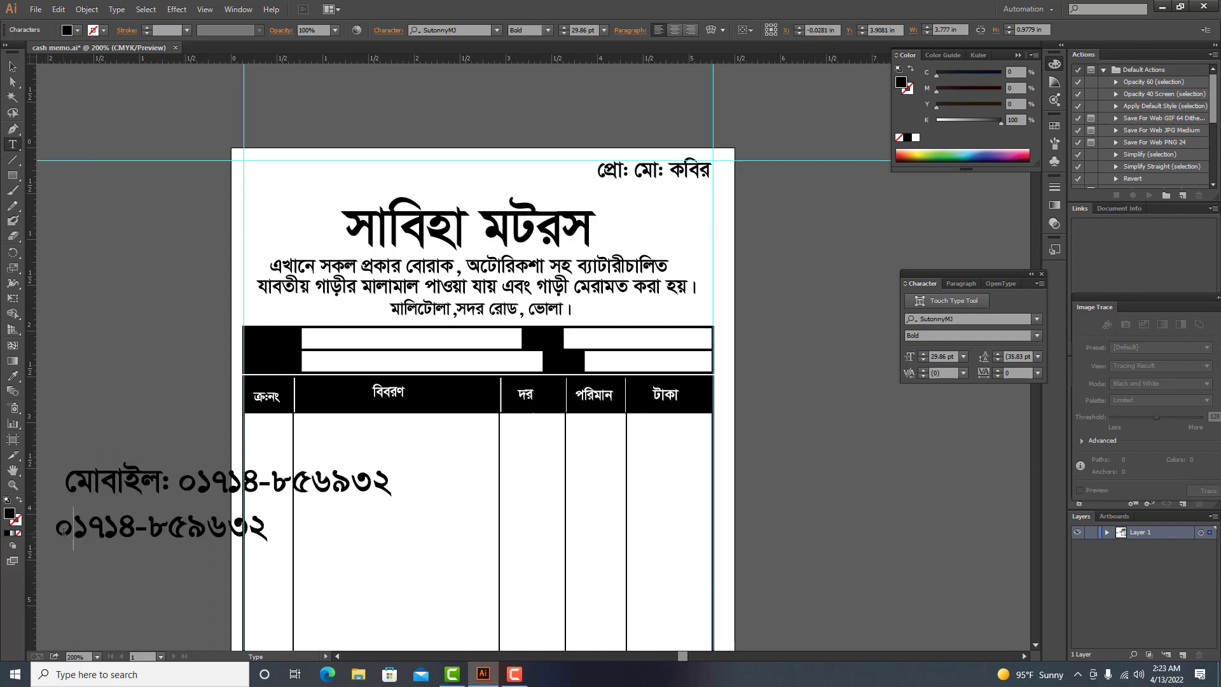
{"action": "triple_click", "coordinate": [62, 531]}
{"action": "left_click", "coordinate": [58, 533]}
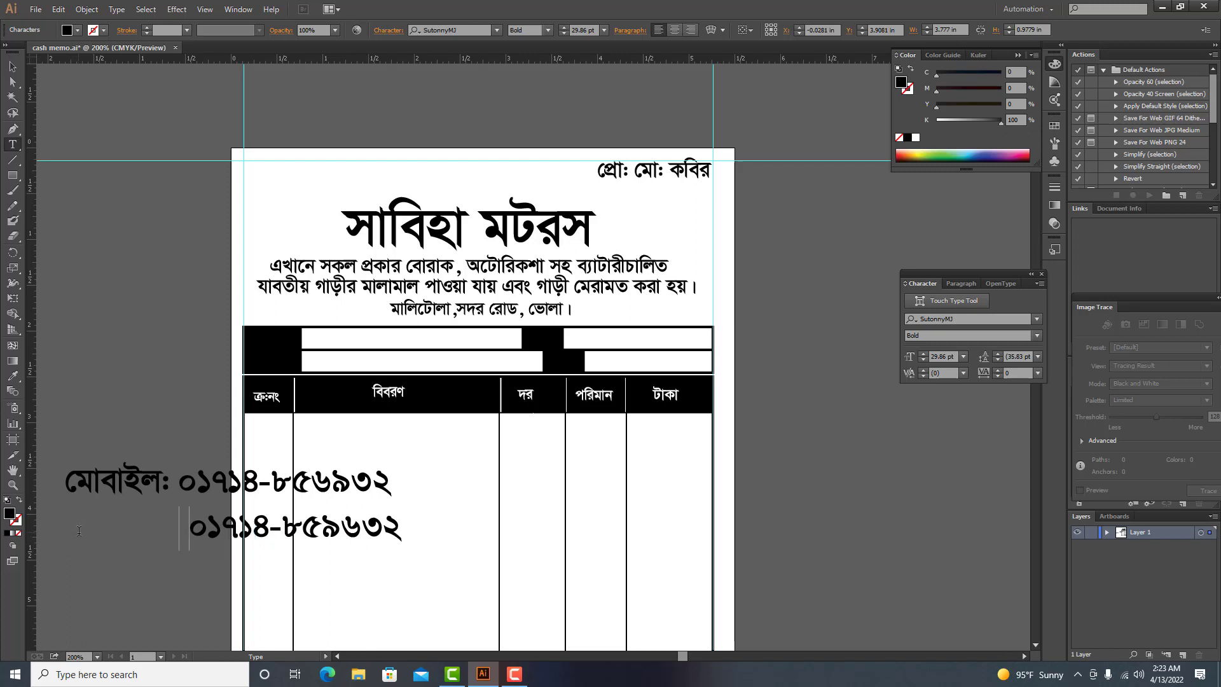
{"action": "key", "text": "BackSpace"}
Step: Tighten the leading of the two-line phone number text to 22 pt
{"action": "left_click", "coordinate": [12, 66]}
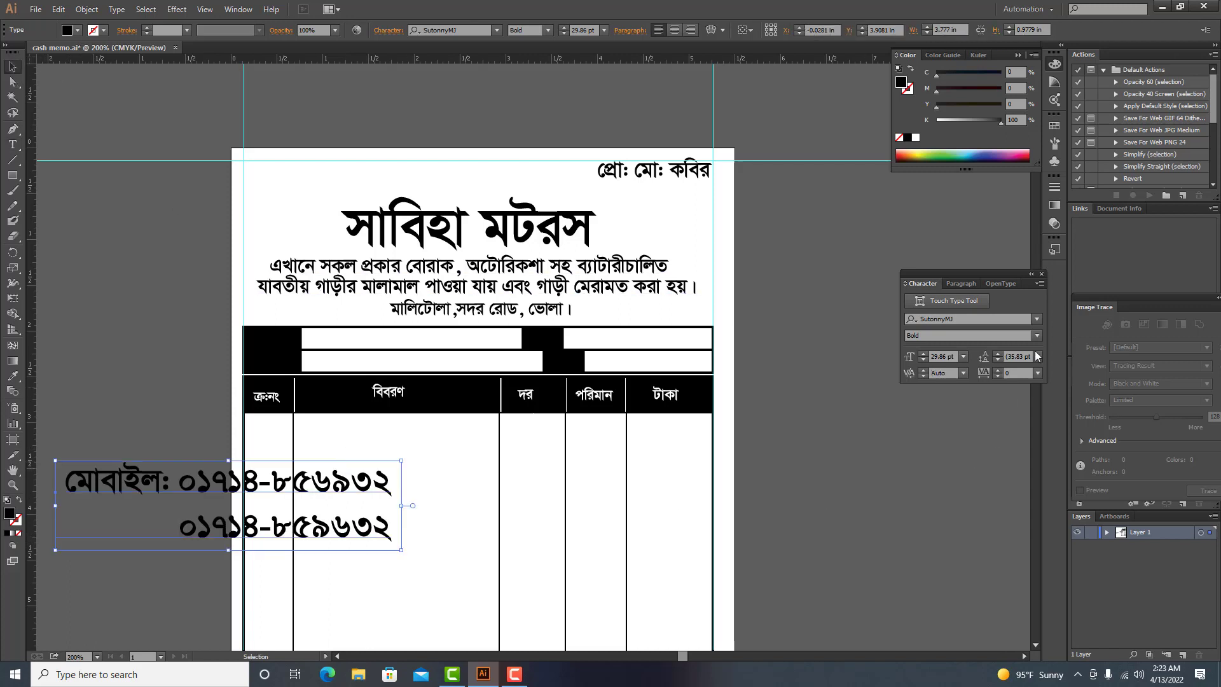
{"action": "left_click", "coordinate": [996, 360]}
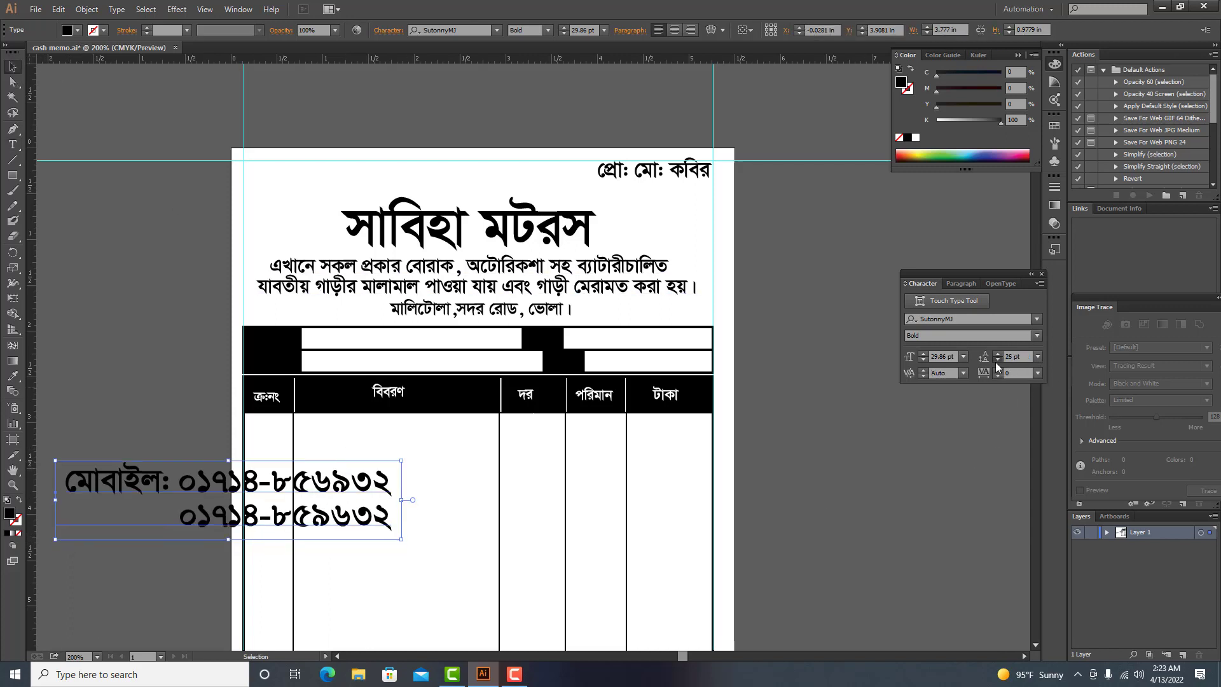
{"action": "left_click", "coordinate": [996, 360]}
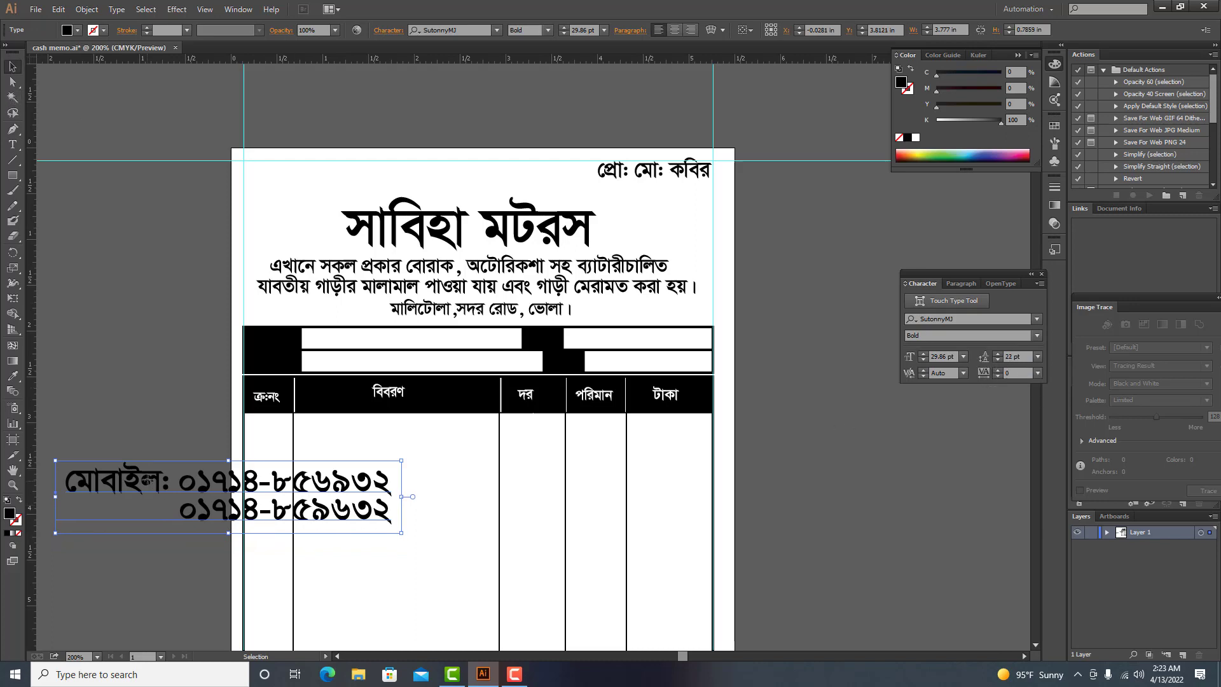
Step: Move the phone number block across the memo's right edge and delete its mobile label, keeping only the two numbers
{"action": "left_click_drag", "start_coordinate": [146, 482], "coordinate": [463, 504]}
{"action": "key", "text": "t"}
{"action": "key", "text": "BackSpace"}
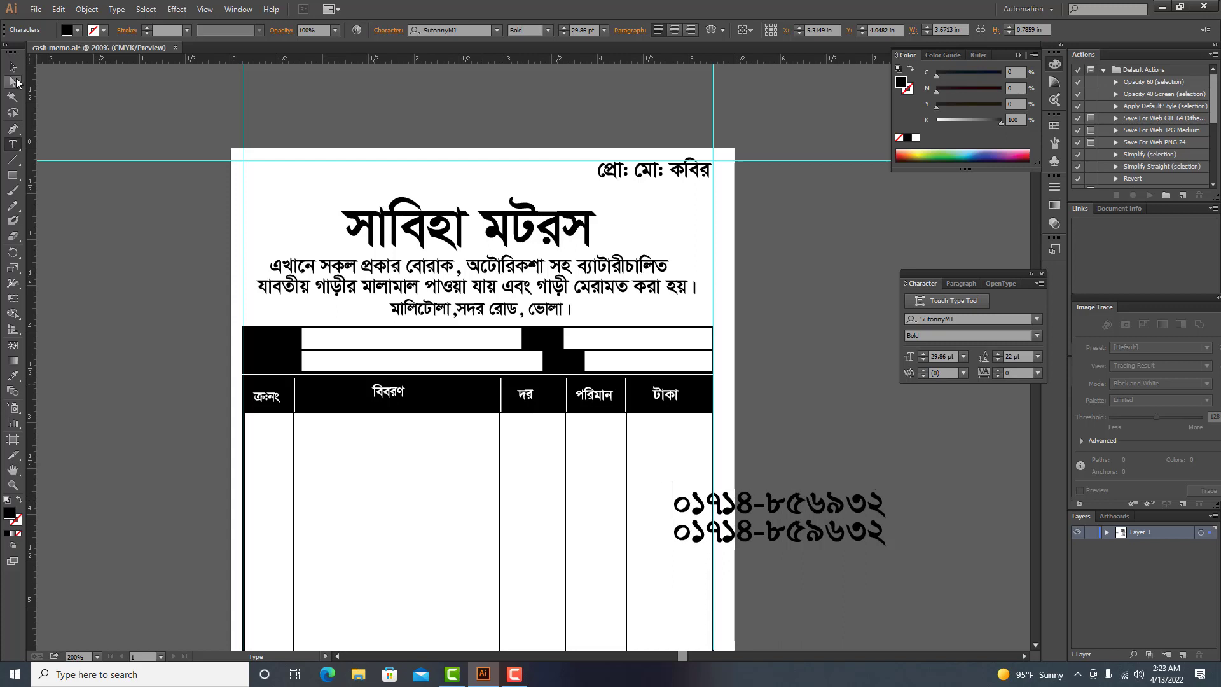
{"action": "left_click", "coordinate": [12, 66]}
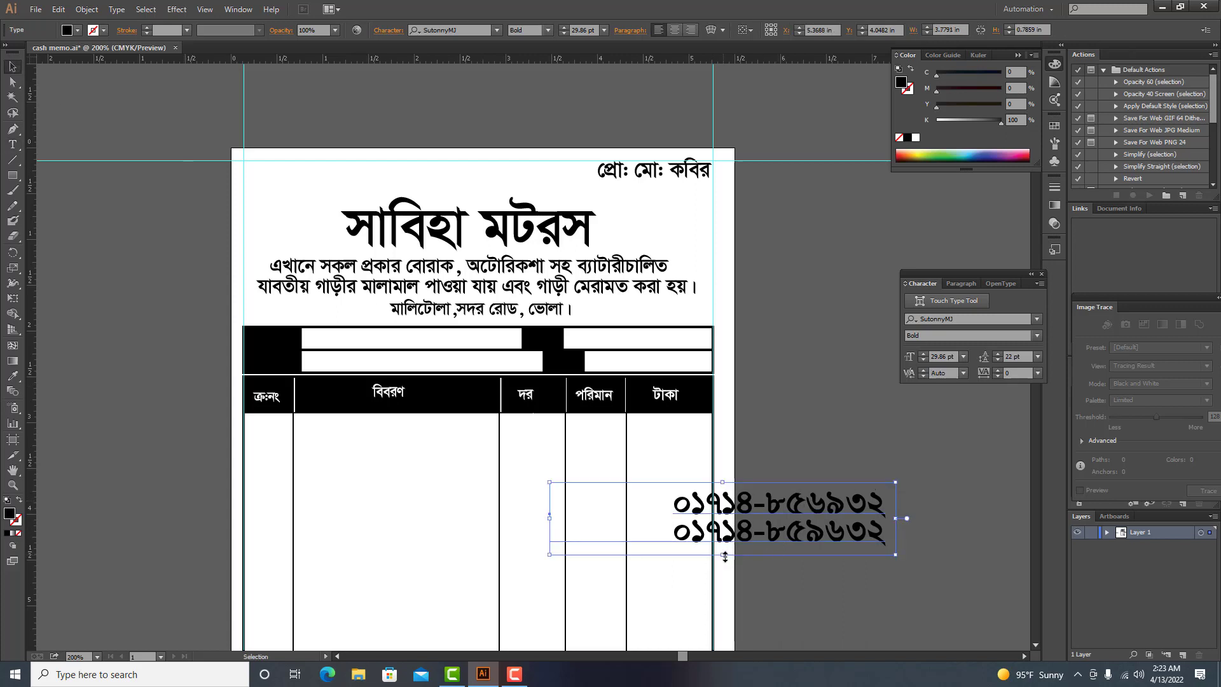
Step: Shrink the phone numbers and place them beneath the proprietor line, then nudge the shop title slightly down and left
{"action": "left_click_drag", "start_coordinate": [725, 557], "coordinate": [685, 219]}
{"action": "left_click", "coordinate": [479, 227]}
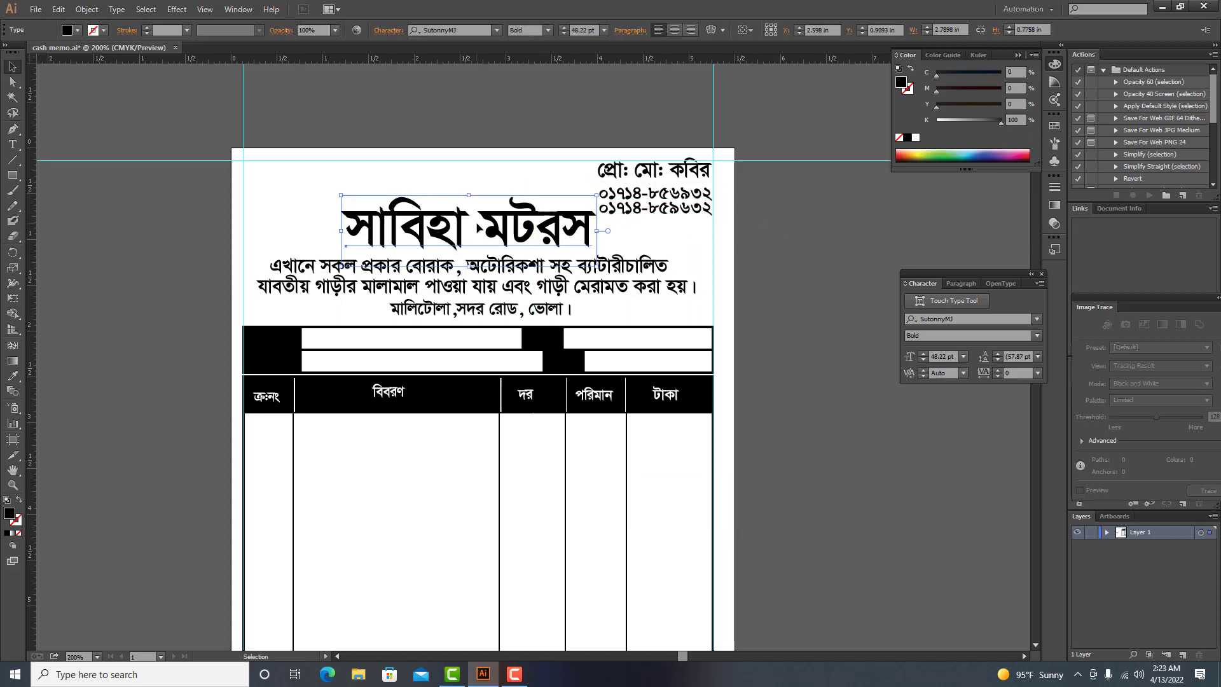
{"action": "left_click_drag", "start_coordinate": [478, 224], "coordinate": [476, 227]}
{"action": "left_click", "coordinate": [818, 322]}
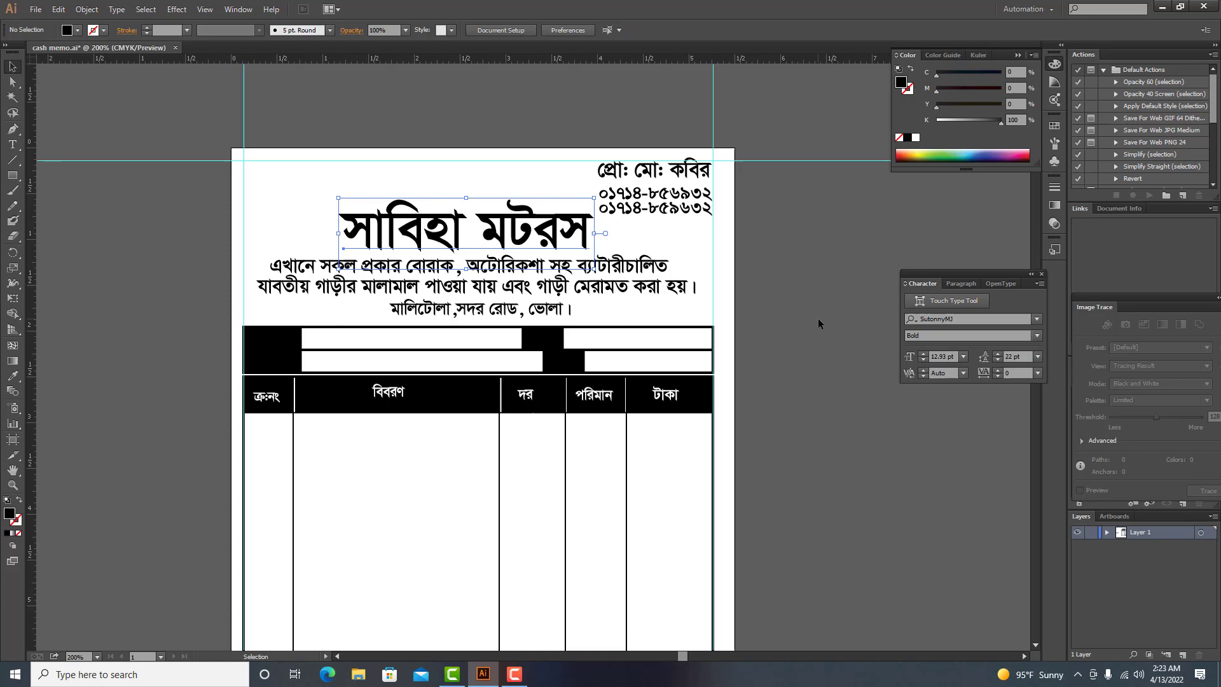
Step: Set the shop title's font to Li Alinur Subas ANSI V2
{"action": "left_click", "coordinate": [537, 235]}
{"action": "left_click", "coordinate": [1036, 320]}
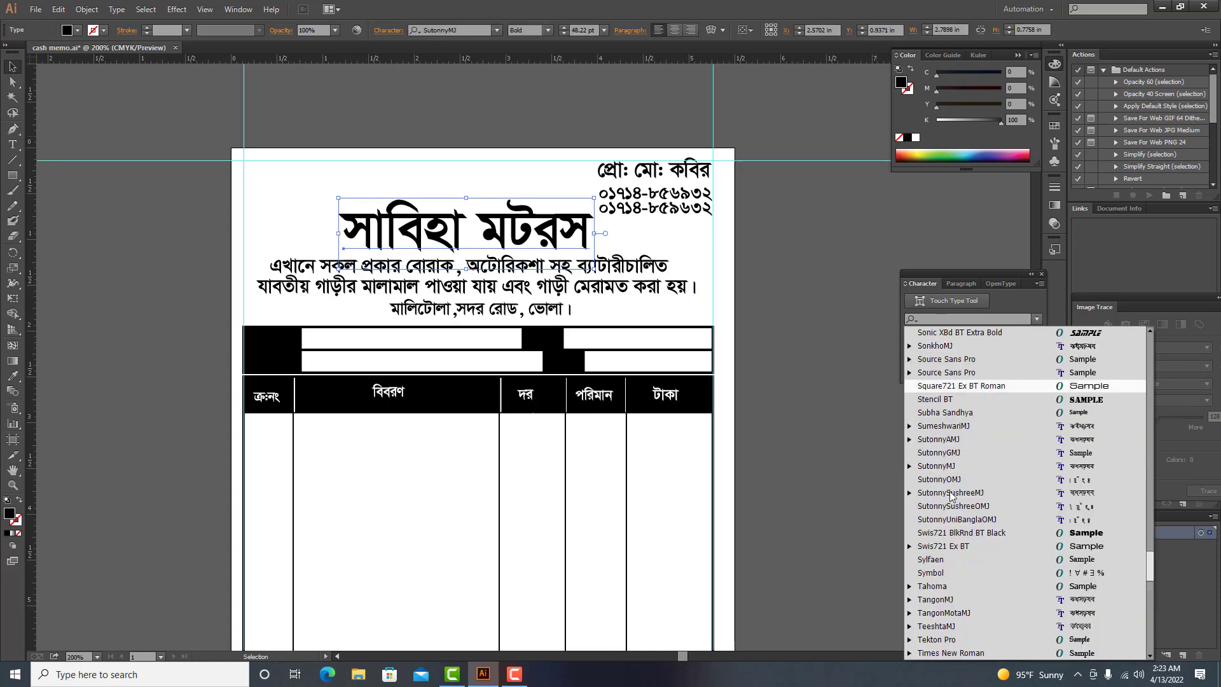
{"action": "scroll", "coordinate": [996, 542], "scroll_direction": "down", "scroll_amount": 10}
{"action": "scroll", "coordinate": [996, 541], "scroll_direction": "up", "scroll_amount": 5}
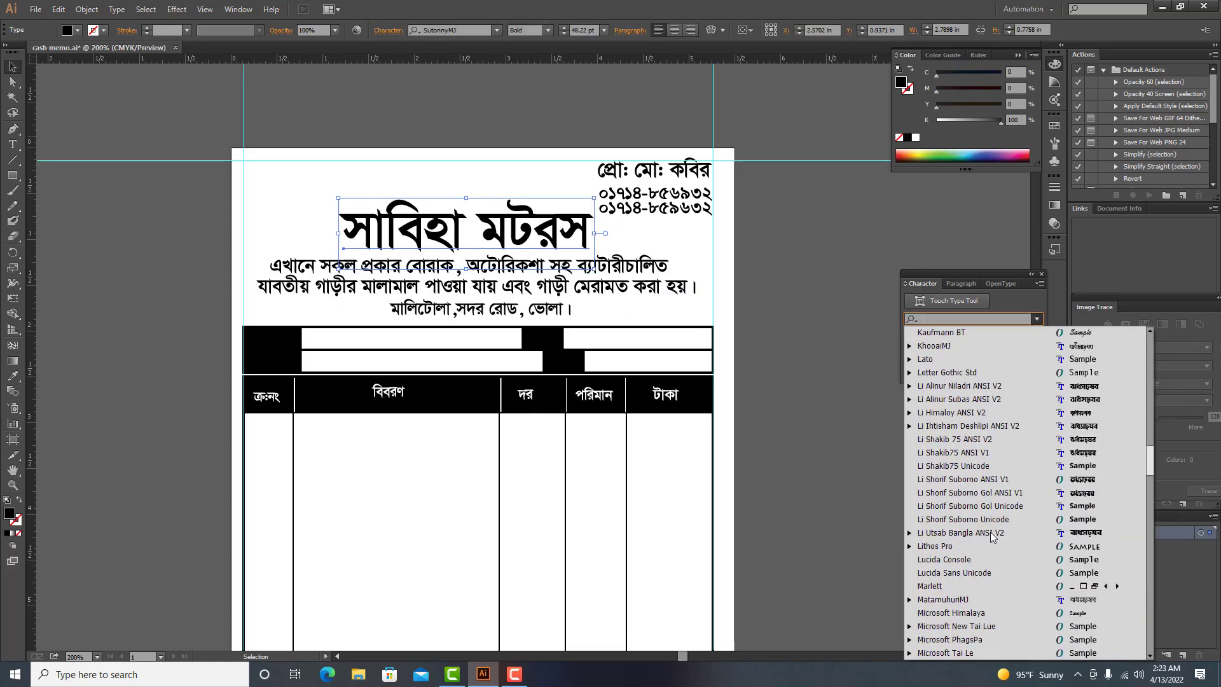
{"action": "left_click", "coordinate": [967, 413]}
Step: Resize the shop title and position it above the description, ending just left of the phone numbers
{"action": "mouse_move", "coordinate": [598, 225]}
{"action": "left_mouse_down"}
{"action": "mouse_move", "coordinate": [577, 227]}
{"action": "mouse_move", "coordinate": [582, 238]}
{"action": "left_mouse_up"}
{"action": "left_click_drag", "start_coordinate": [470, 192], "coordinate": [471, 197]}
{"action": "left_click_drag", "start_coordinate": [538, 236], "coordinate": [591, 231]}
{"action": "left_click", "coordinate": [799, 276]}
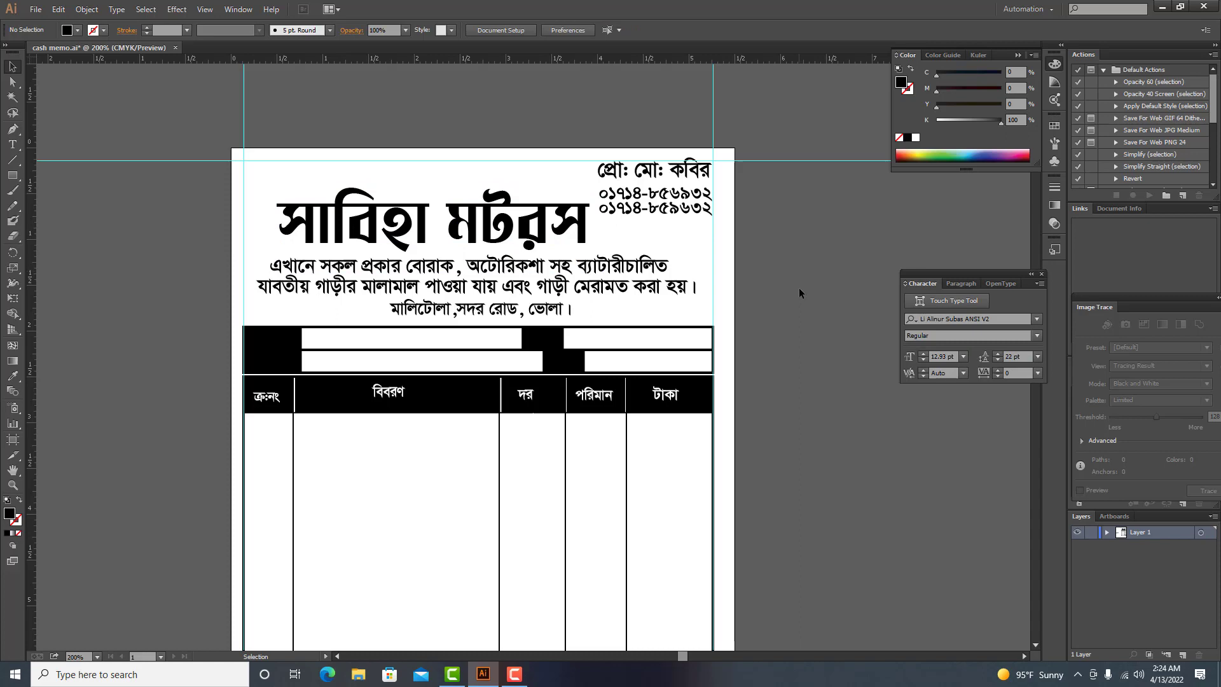
Step: Shrink the no-returns note and place it in the memo's footer, below the amount-in-words line and left of the signature label
{"action": "key", "text": "space"}
{"action": "left_click_drag", "start_coordinate": [228, 323], "coordinate": [529, 298]}
{"action": "left_click_drag", "start_coordinate": [465, 563], "coordinate": [576, 333]}
{"action": "key", "text": "ctrl+minus"}
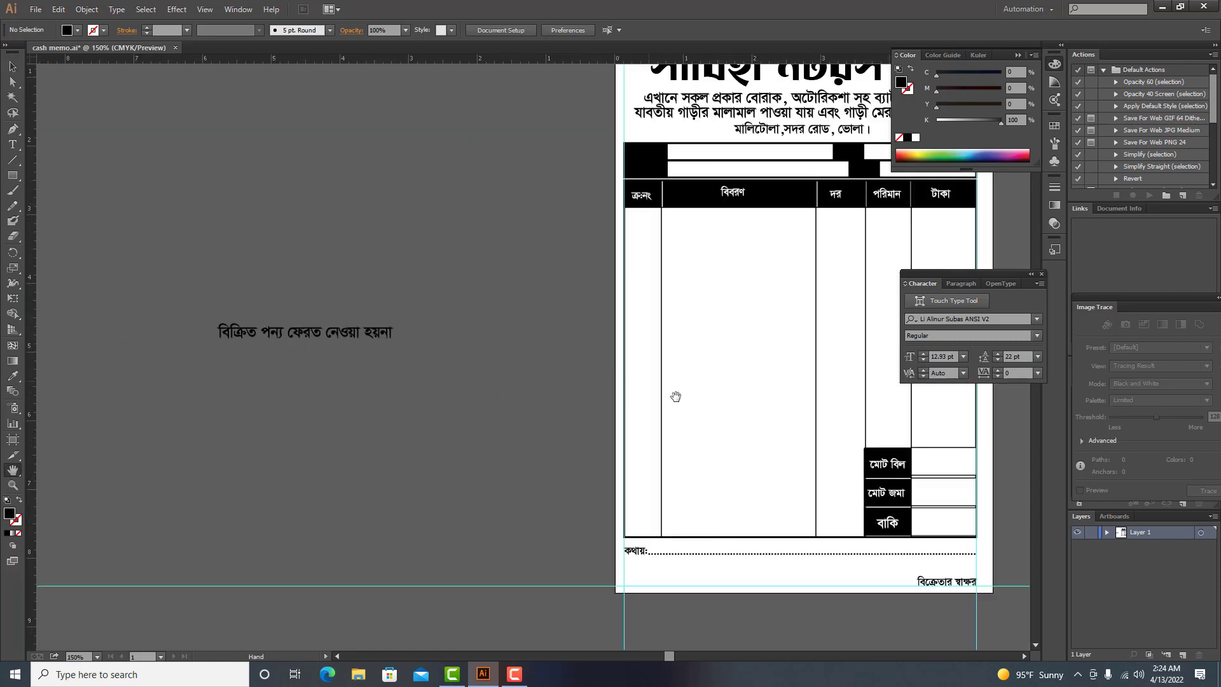
{"action": "left_click_drag", "start_coordinate": [676, 395], "coordinate": [504, 351]}
{"action": "left_click_drag", "start_coordinate": [141, 283], "coordinate": [638, 537]}
{"action": "left_click", "coordinate": [688, 571]}
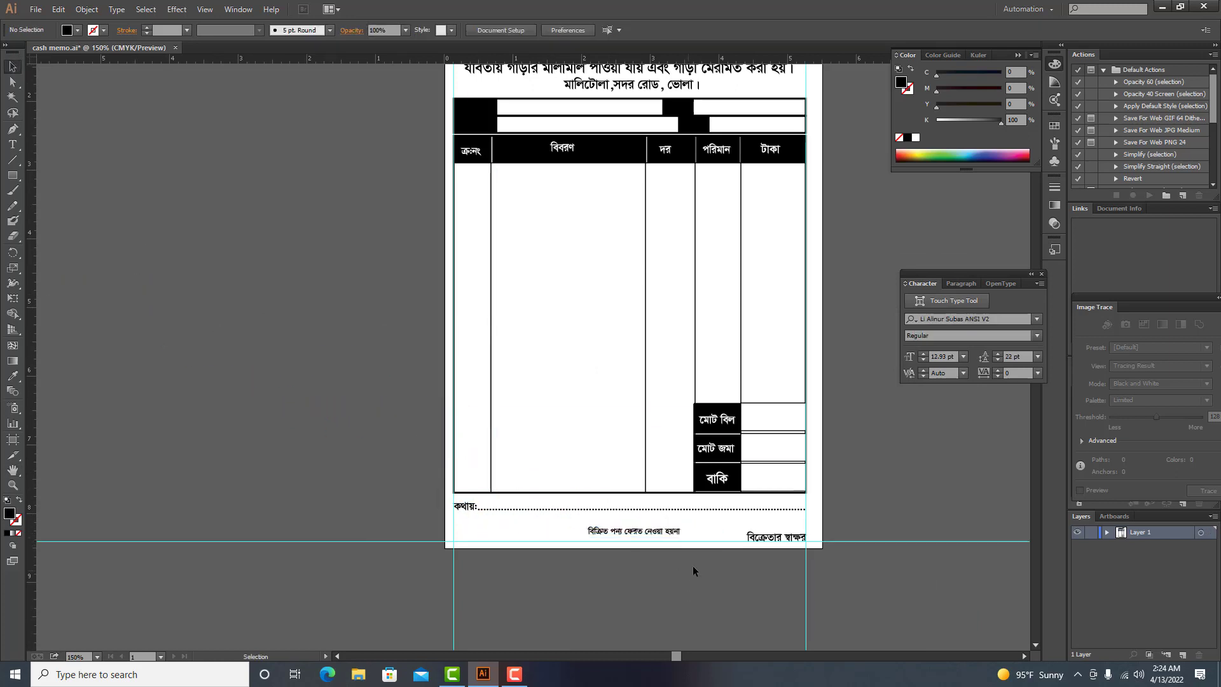
Step: Review the memo's layout from the footer up to the header
{"action": "left_click", "coordinate": [11, 470]}
{"action": "left_click_drag", "start_coordinate": [567, 397], "coordinate": [526, 403]}
{"action": "left_click_drag", "start_coordinate": [581, 240], "coordinate": [508, 378]}
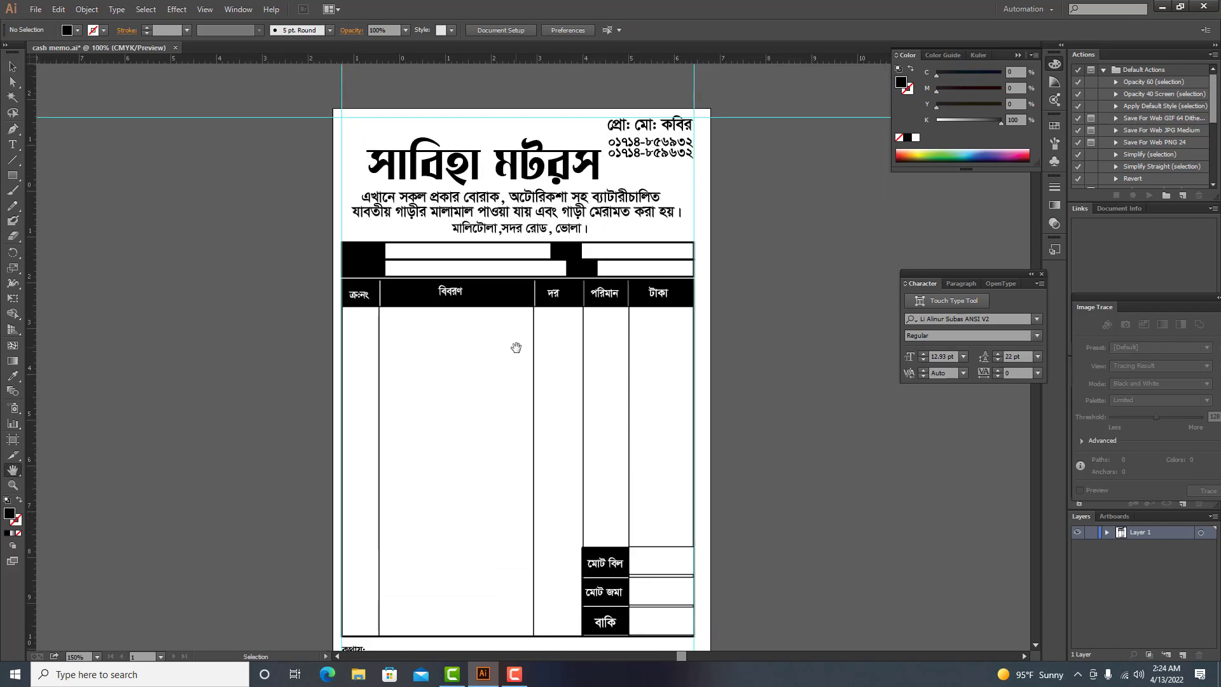
{"action": "left_click_drag", "start_coordinate": [653, 265], "coordinate": [558, 365]}
{"action": "key", "text": "ctrl+minus"}
{"action": "key", "text": "ctrl+plus"}
{"action": "key", "text": "ctrl+plus"}
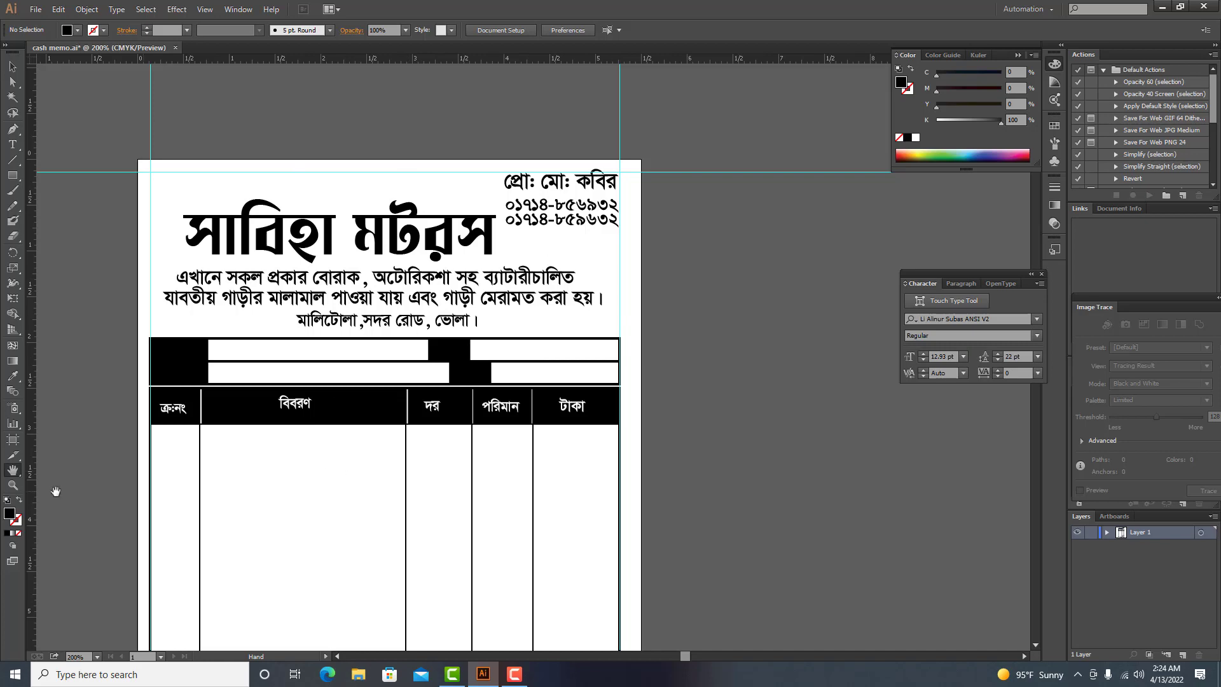
{"action": "left_click_drag", "start_coordinate": [418, 591], "coordinate": [526, 466]}
{"action": "key", "text": "ctrl+minus"}
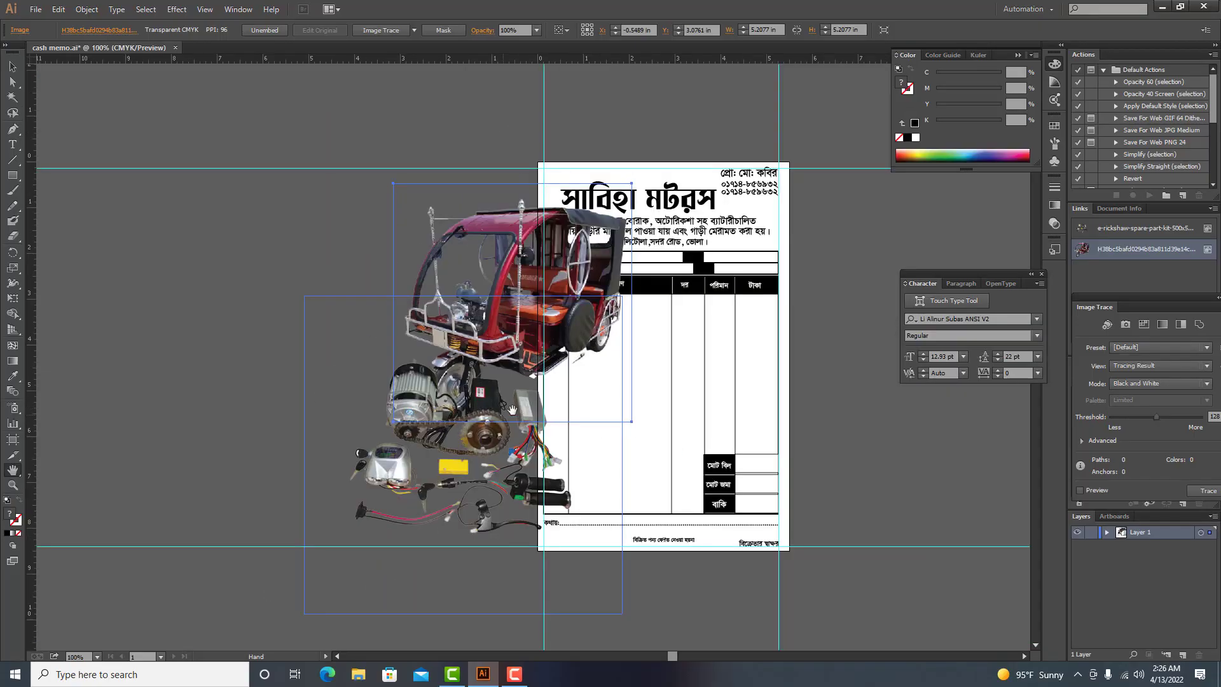
Step: Move the e-rickshaw picture off the memo and shrink the spare-parts picture to about 3.03 in, placing it below the rickshaw
{"action": "left_click", "coordinate": [13, 66]}
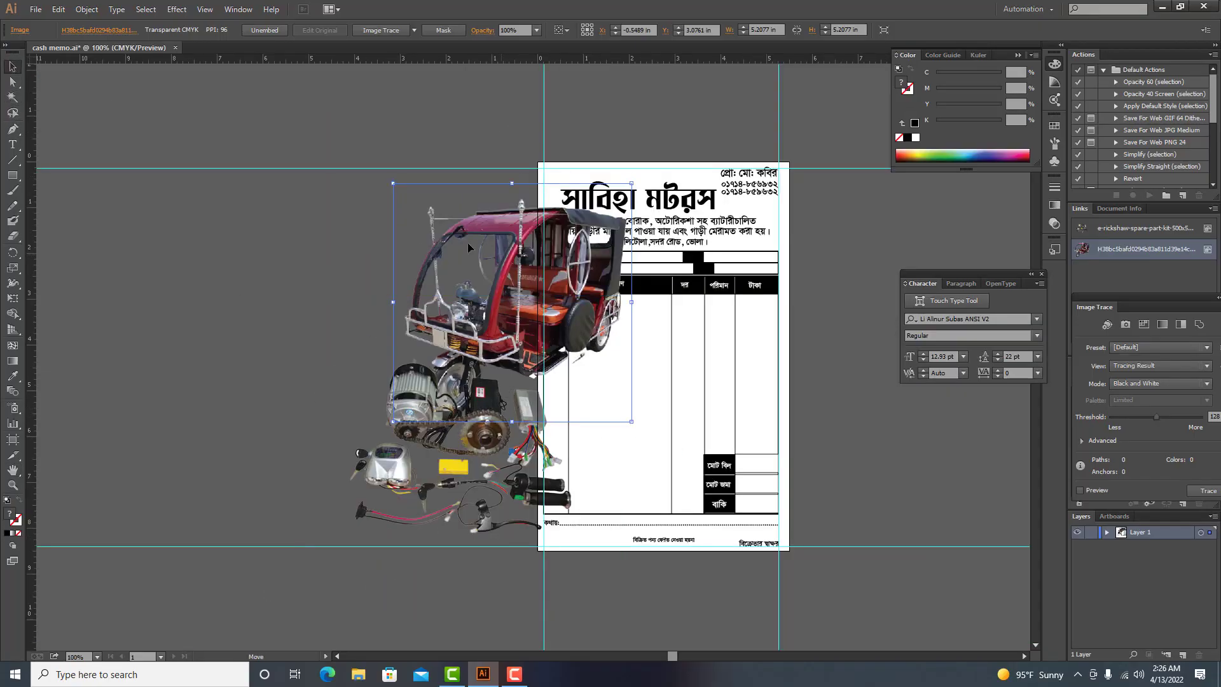
{"action": "left_click_drag", "start_coordinate": [497, 265], "coordinate": [305, 226]}
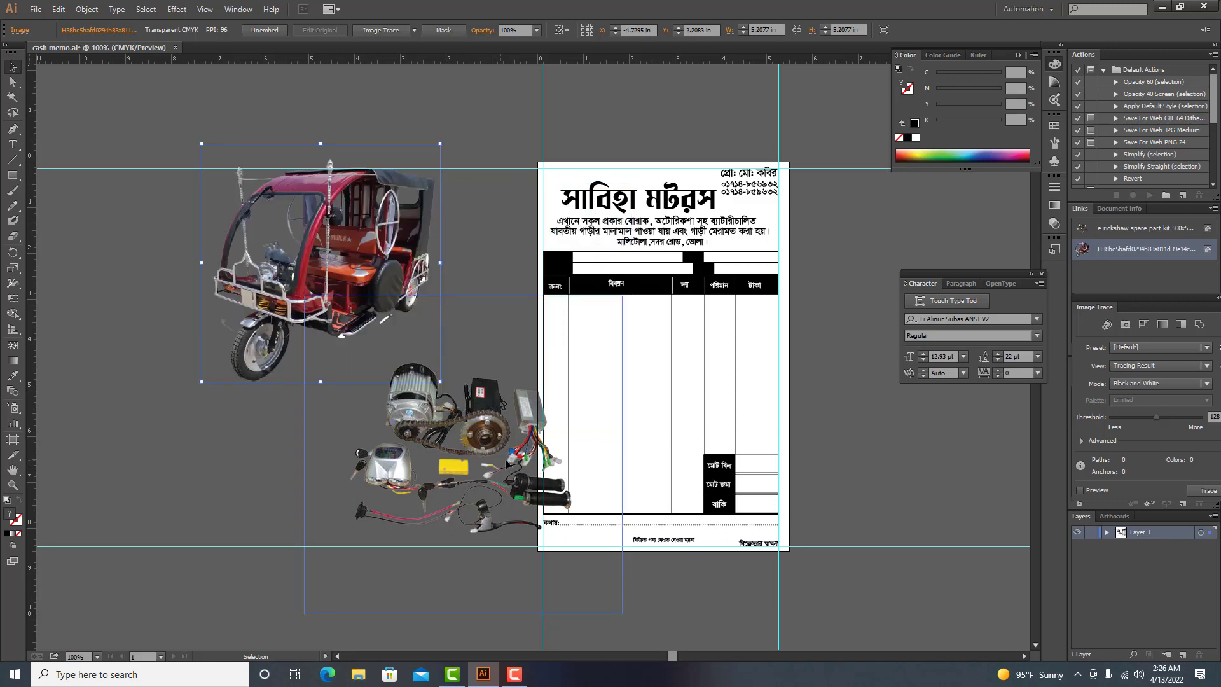
{"action": "left_click", "coordinate": [468, 311]}
{"action": "left_click_drag", "start_coordinate": [464, 298], "coordinate": [494, 474]}
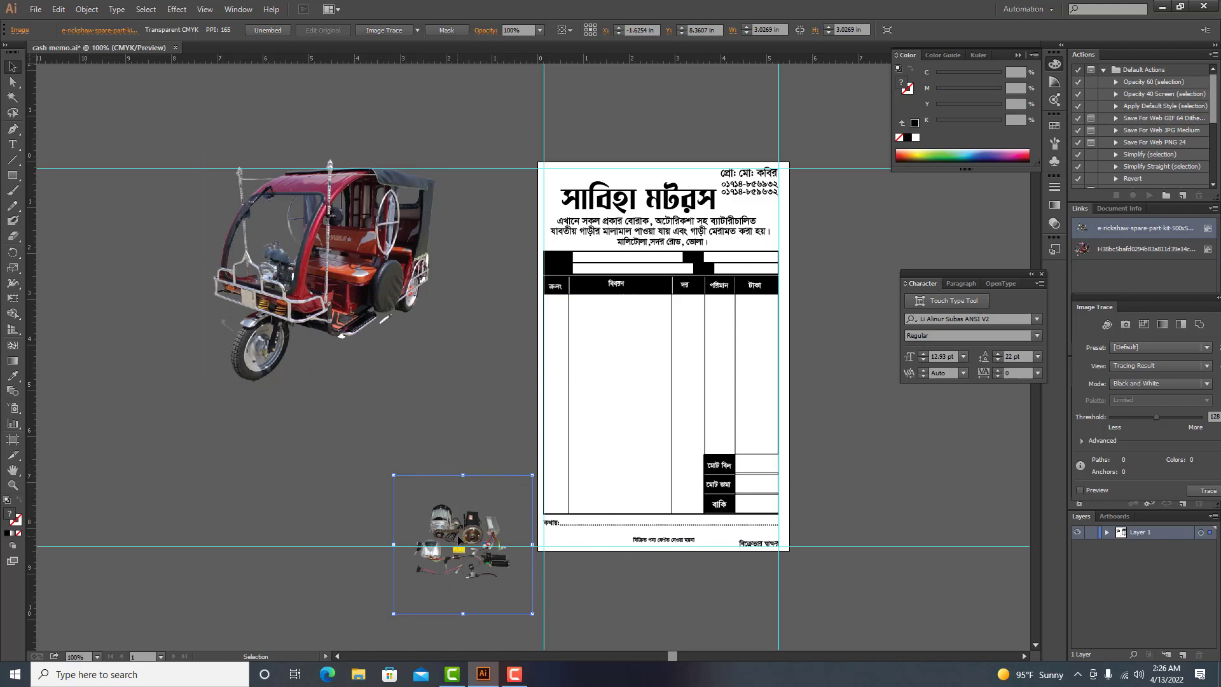
{"action": "left_click_drag", "start_coordinate": [458, 539], "coordinate": [389, 449]}
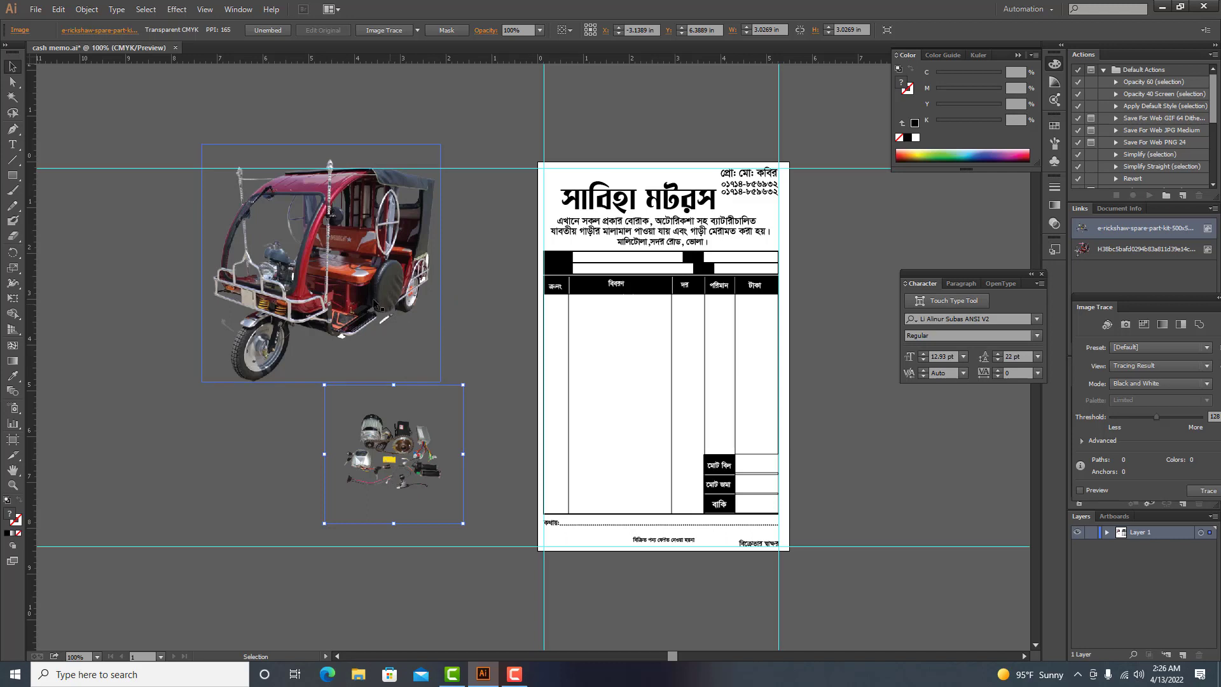
Step: Try converting the e-rickshaw picture to grayscale, and undo the conversion
{"action": "left_click", "coordinate": [301, 278]}
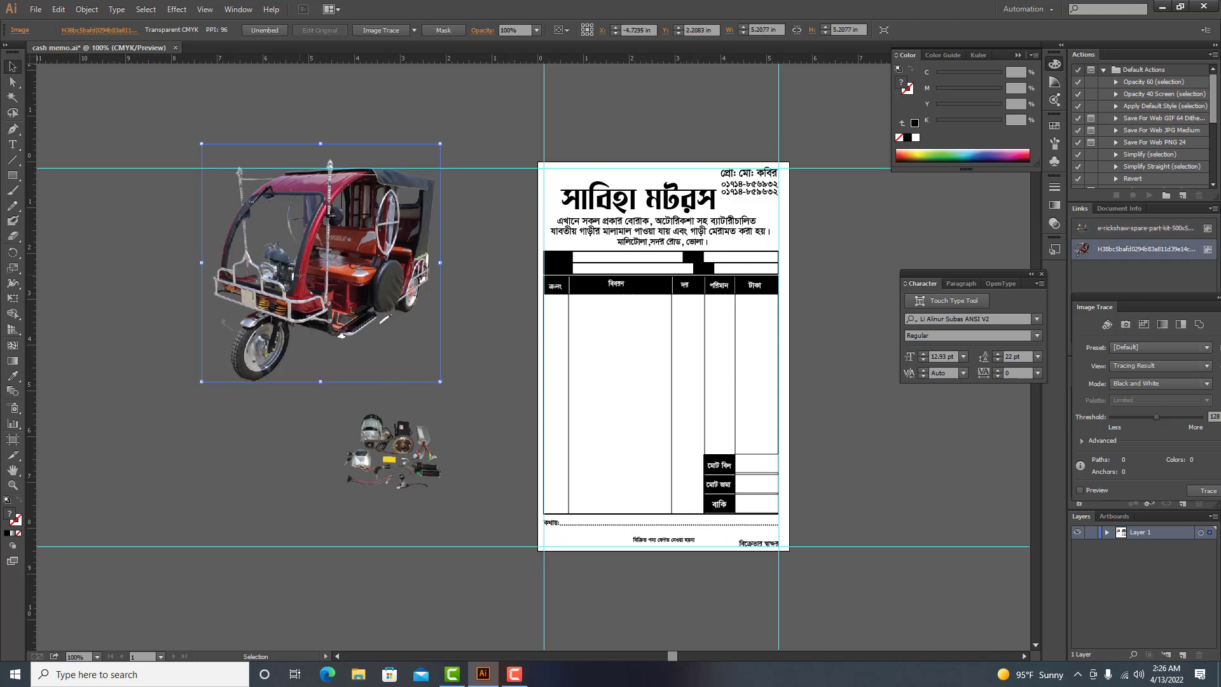
{"action": "left_click", "coordinate": [57, 10]}
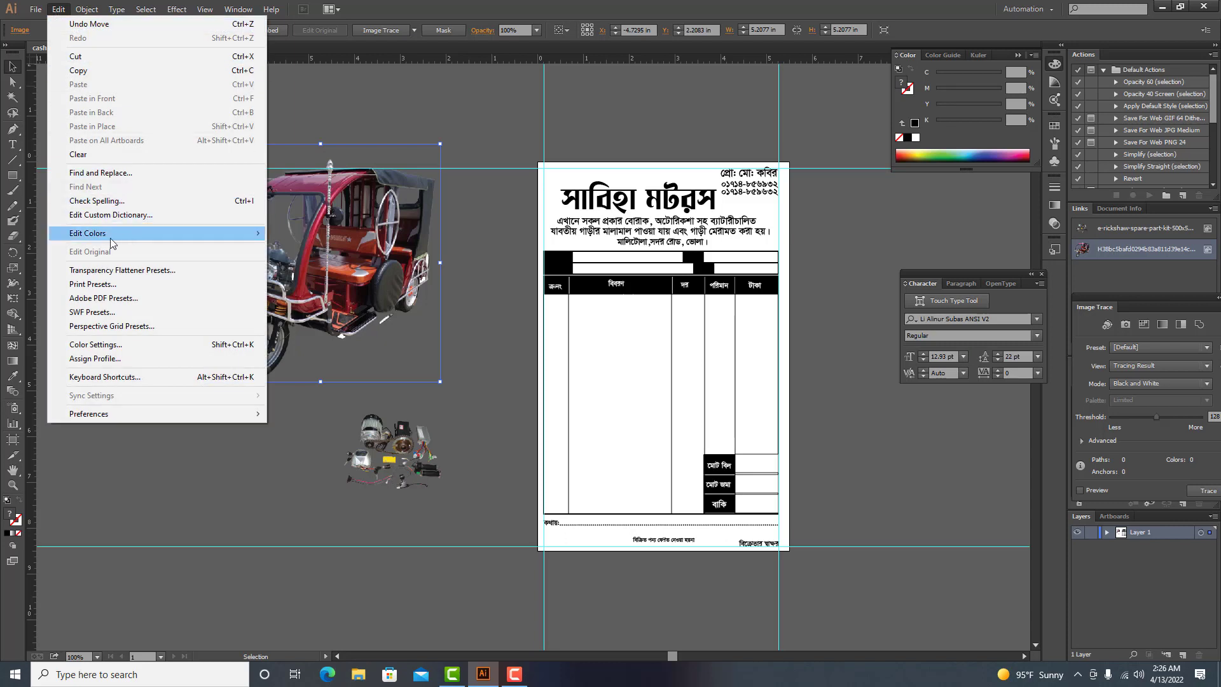
{"action": "mouse_move", "coordinate": [176, 242]}
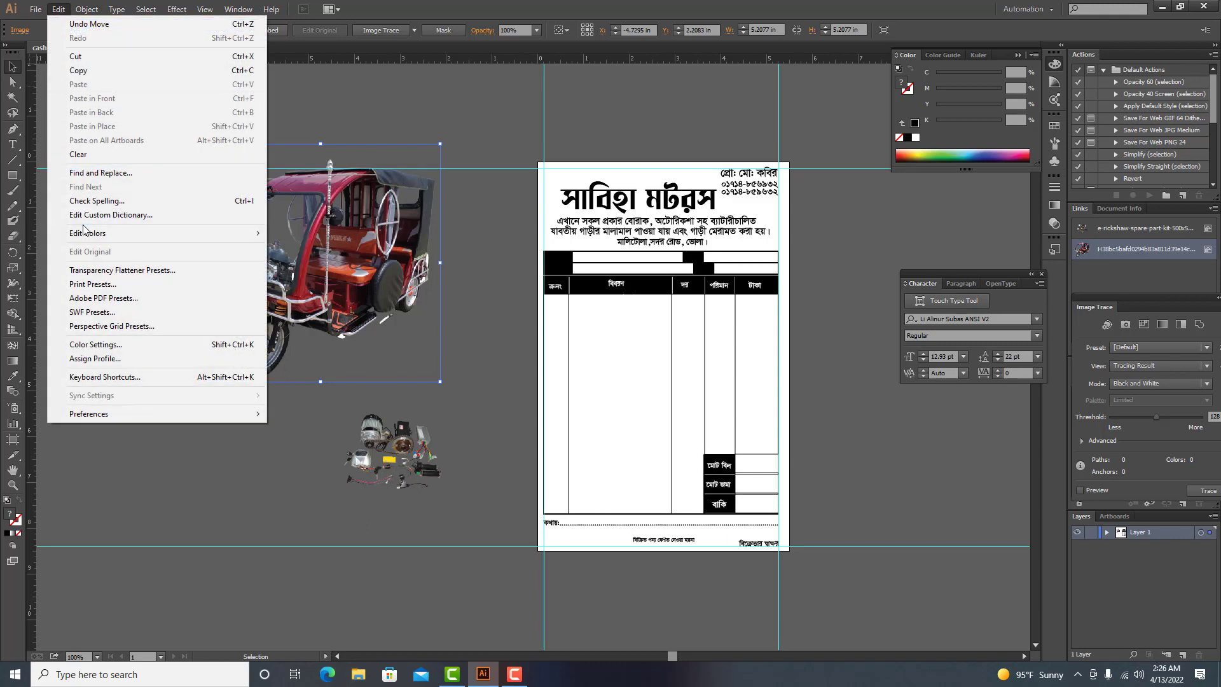
{"action": "mouse_move", "coordinate": [215, 237]}
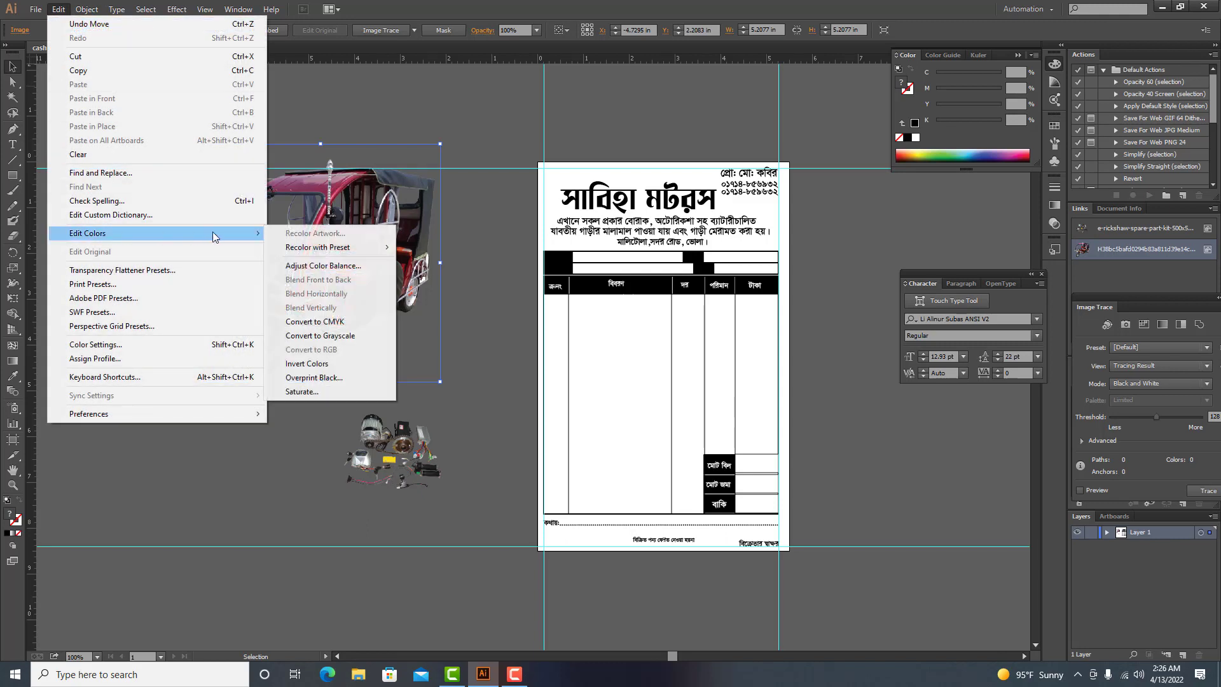
{"action": "left_click", "coordinate": [332, 341]}
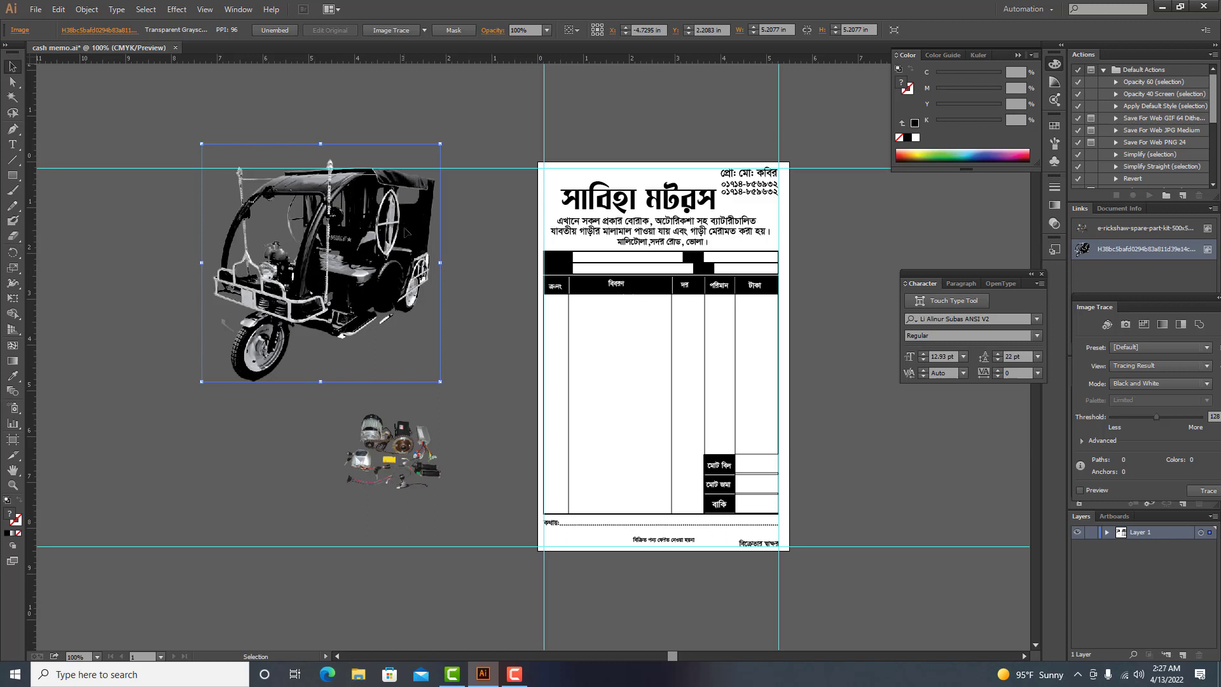
{"action": "key", "text": "ctrl+z"}
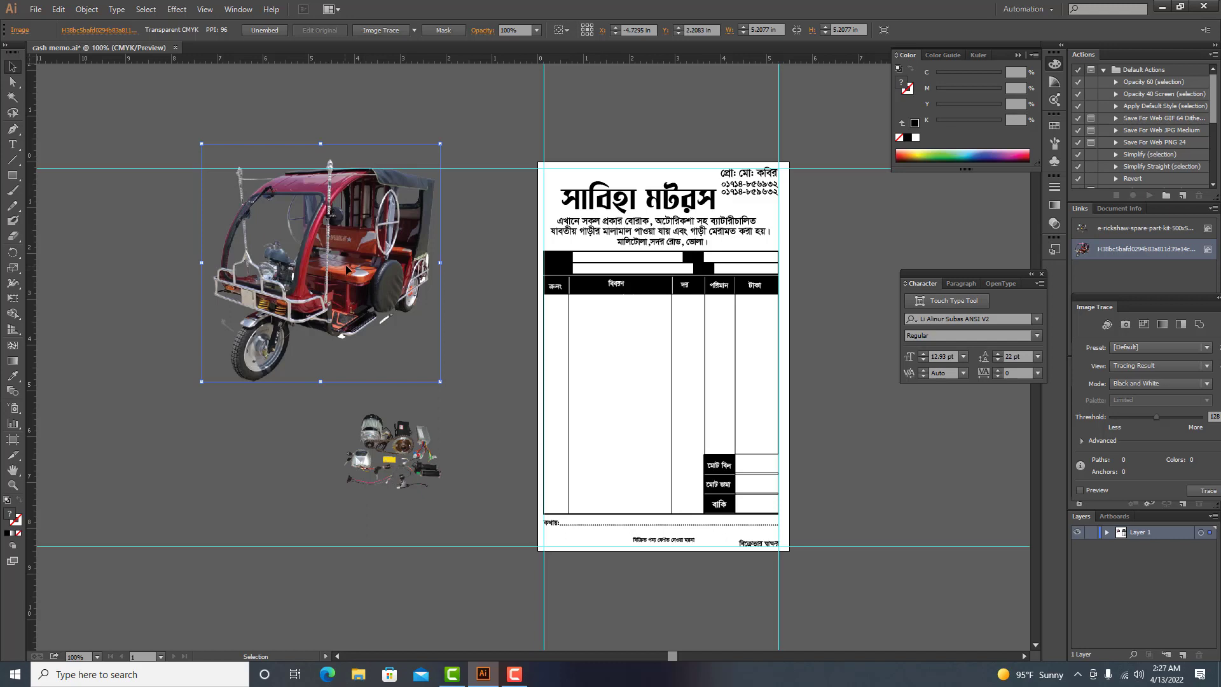
Step: Fade the e-rickshaw picture to 20% opacity, shrink it to about 2.38 in and place it in the upper part of the description column
{"action": "left_click", "coordinate": [536, 30]}
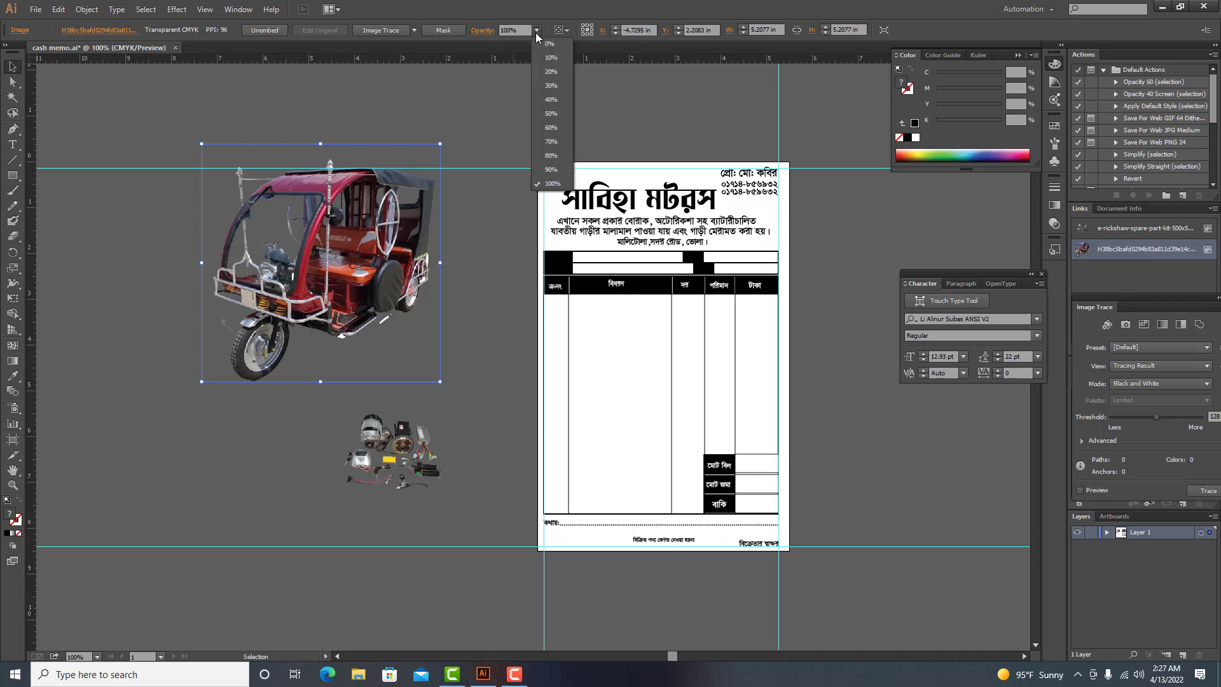
{"action": "left_click", "coordinate": [551, 71]}
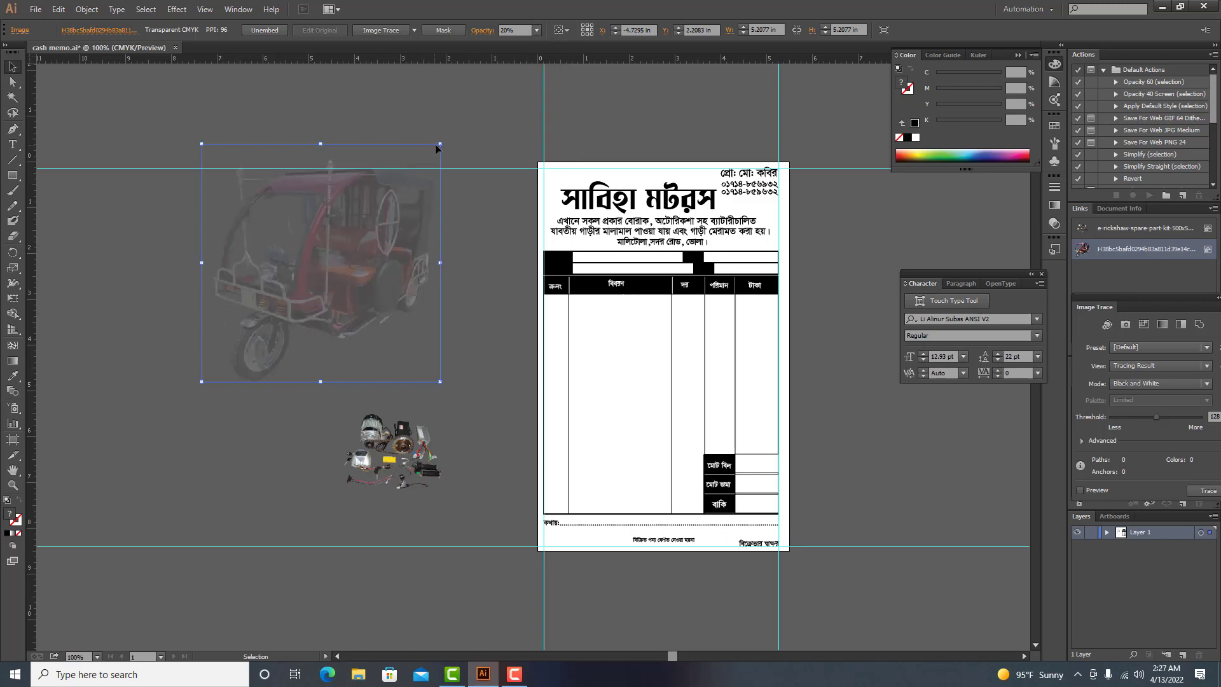
{"action": "left_click_drag", "start_coordinate": [436, 147], "coordinate": [364, 220]}
{"action": "left_click_drag", "start_coordinate": [259, 318], "coordinate": [605, 392]}
{"action": "left_click_drag", "start_coordinate": [629, 456], "coordinate": [629, 403]}
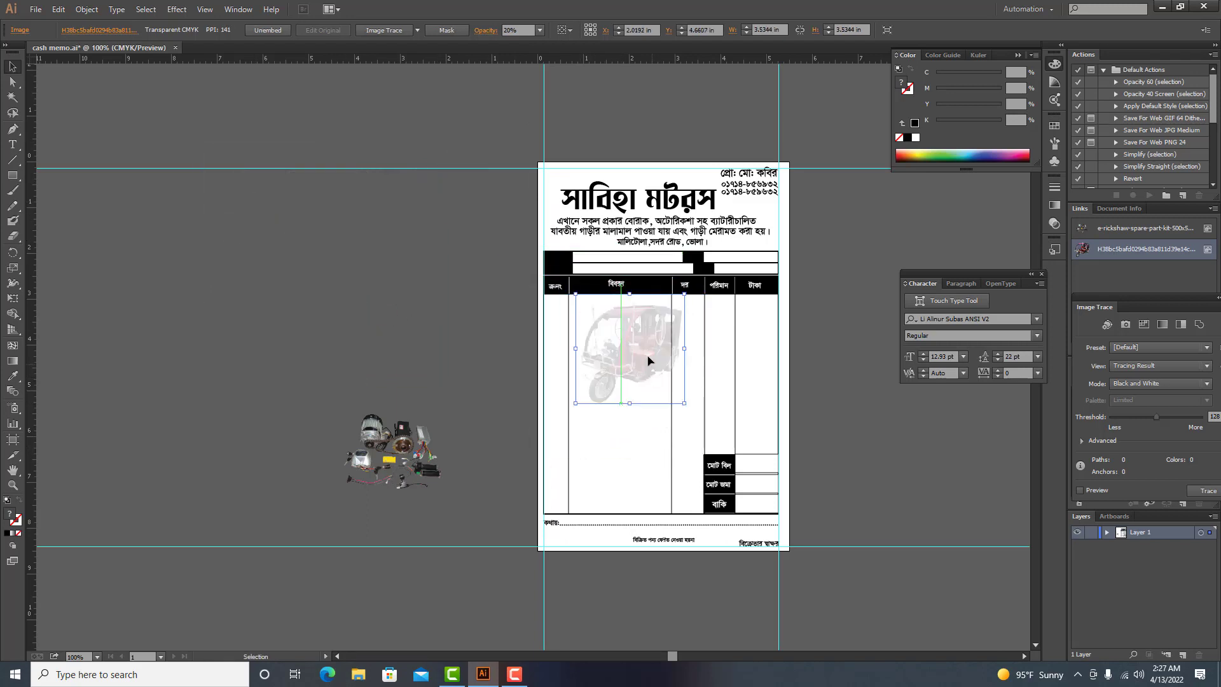
{"action": "mouse_move", "coordinate": [639, 355]}
{"action": "left_mouse_down"}
{"action": "mouse_move", "coordinate": [629, 376]}
{"action": "mouse_move", "coordinate": [627, 360]}
{"action": "left_mouse_up"}
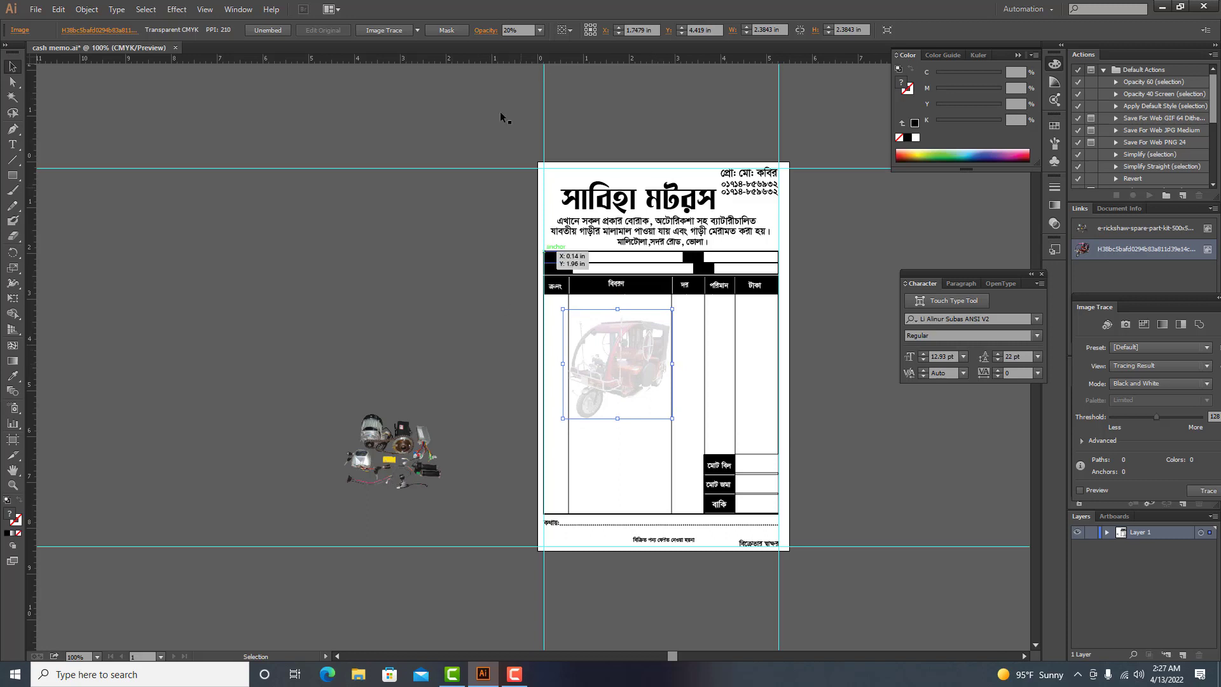
Step: Convert the spare-parts picture to grayscale and set its opacity to 30%
{"action": "left_click", "coordinate": [391, 449]}
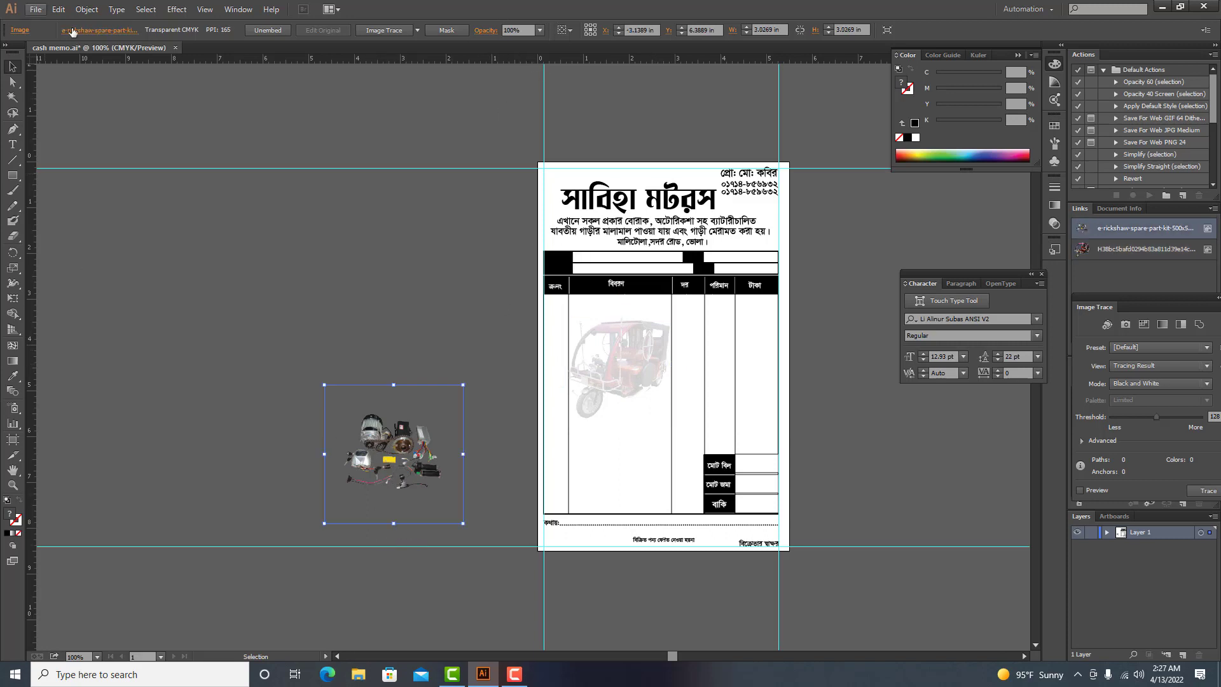
{"action": "left_click", "coordinate": [58, 9]}
{"action": "mouse_move", "coordinate": [182, 234]}
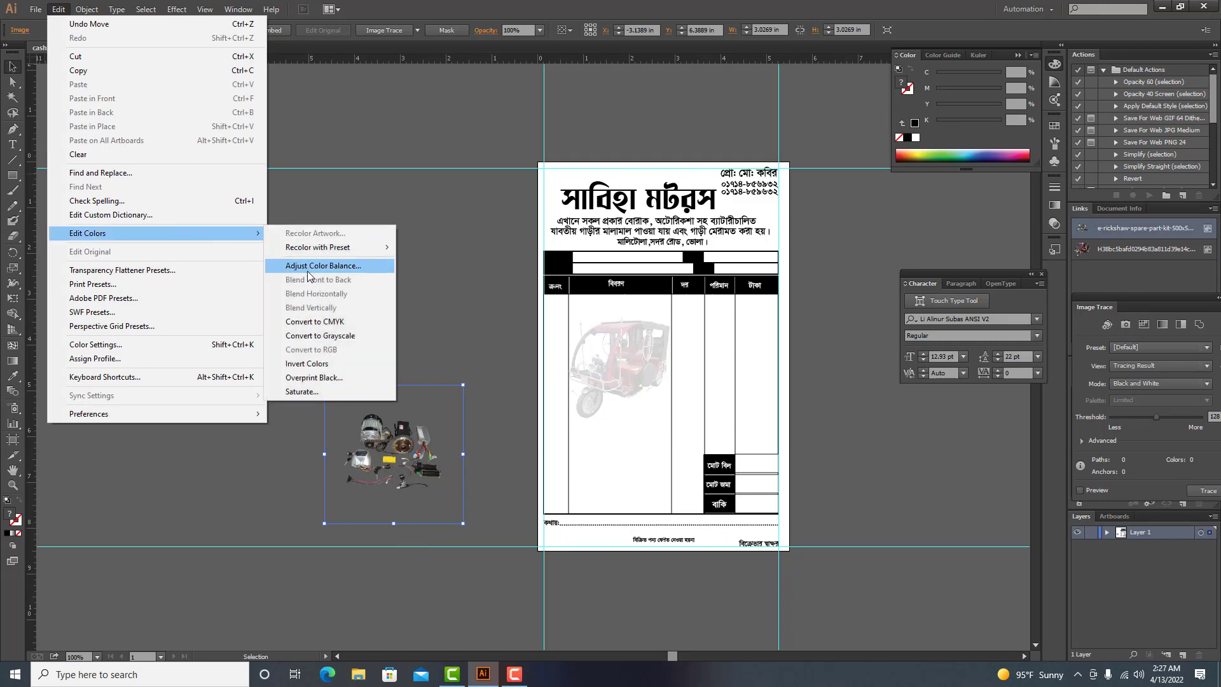
{"action": "left_click", "coordinate": [335, 336]}
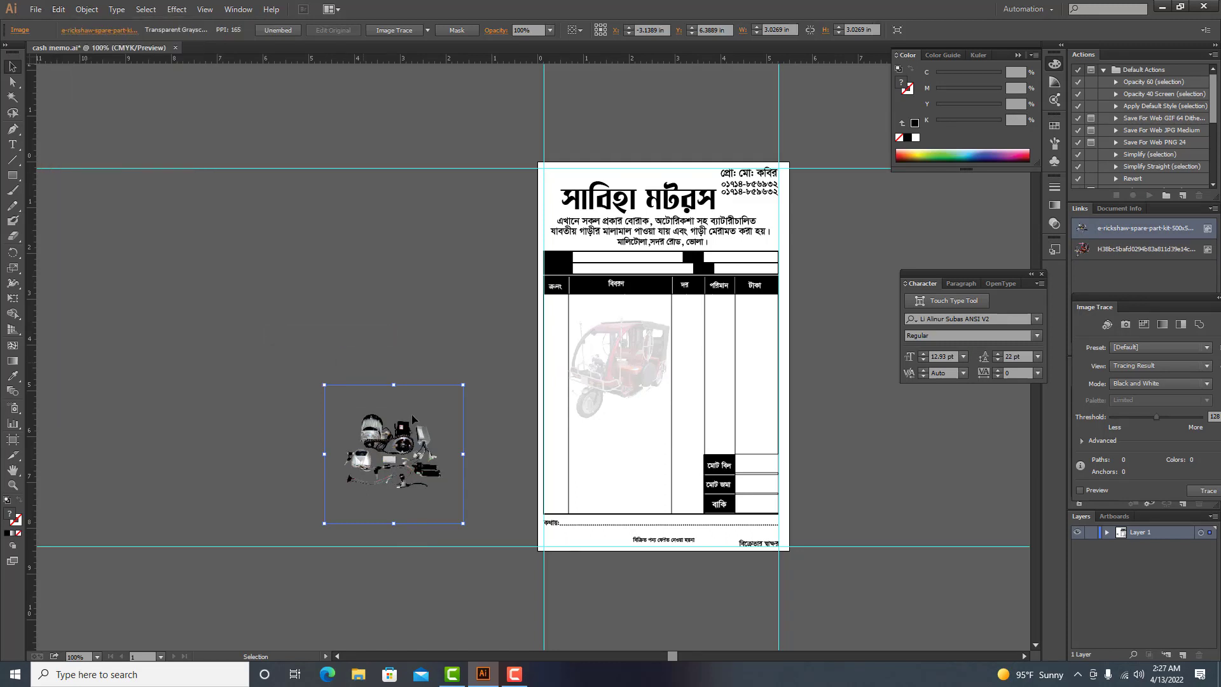
{"action": "left_click", "coordinate": [550, 30]}
{"action": "left_click", "coordinate": [564, 93]}
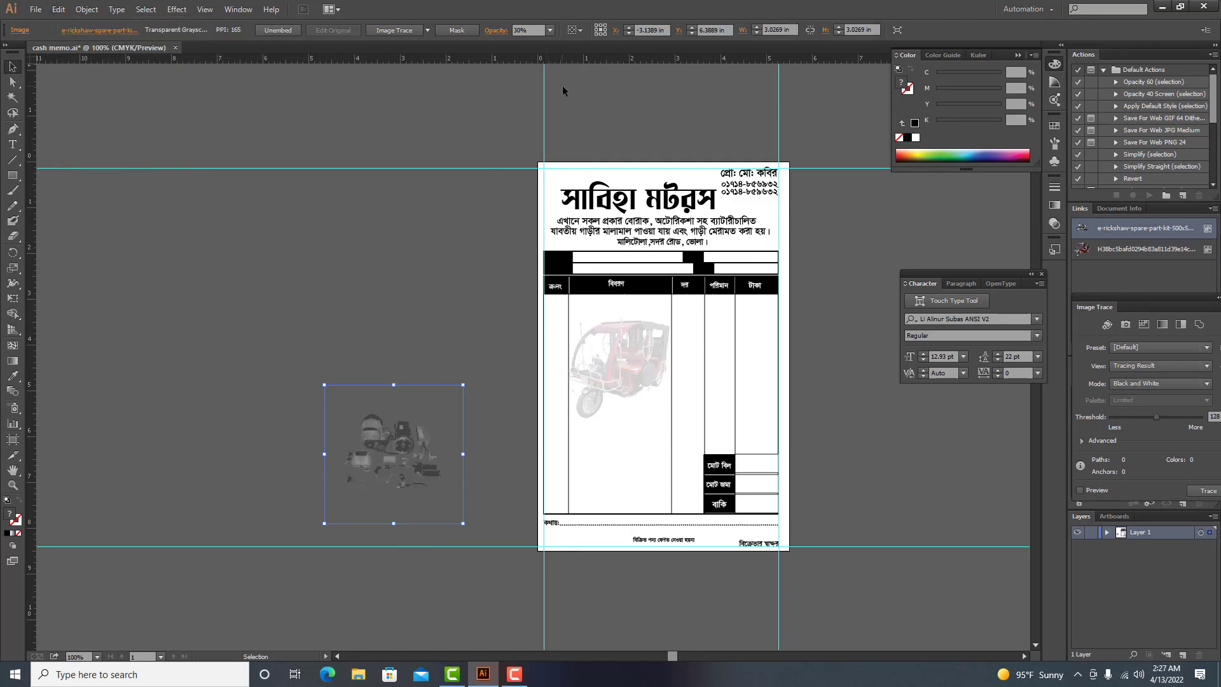
Step: Shrink the spare-parts picture to about 2.42 in and place it directly below the e-rickshaw in the description column
{"action": "left_click_drag", "start_coordinate": [376, 467], "coordinate": [602, 468]}
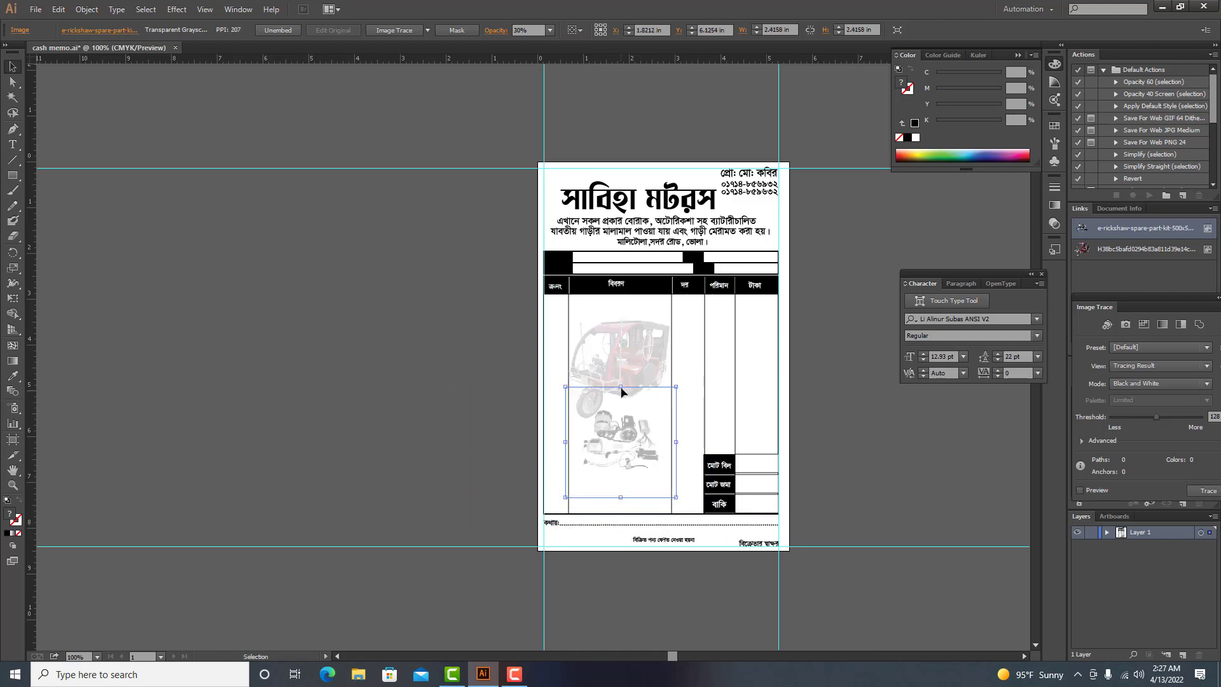
{"action": "left_click_drag", "start_coordinate": [620, 387], "coordinate": [621, 393]}
{"action": "left_click_drag", "start_coordinate": [616, 456], "coordinate": [615, 463]}
Step: Convert the e-rickshaw picture on the memo to grayscale and fade it to 10% opacity
{"action": "left_click", "coordinate": [603, 342]}
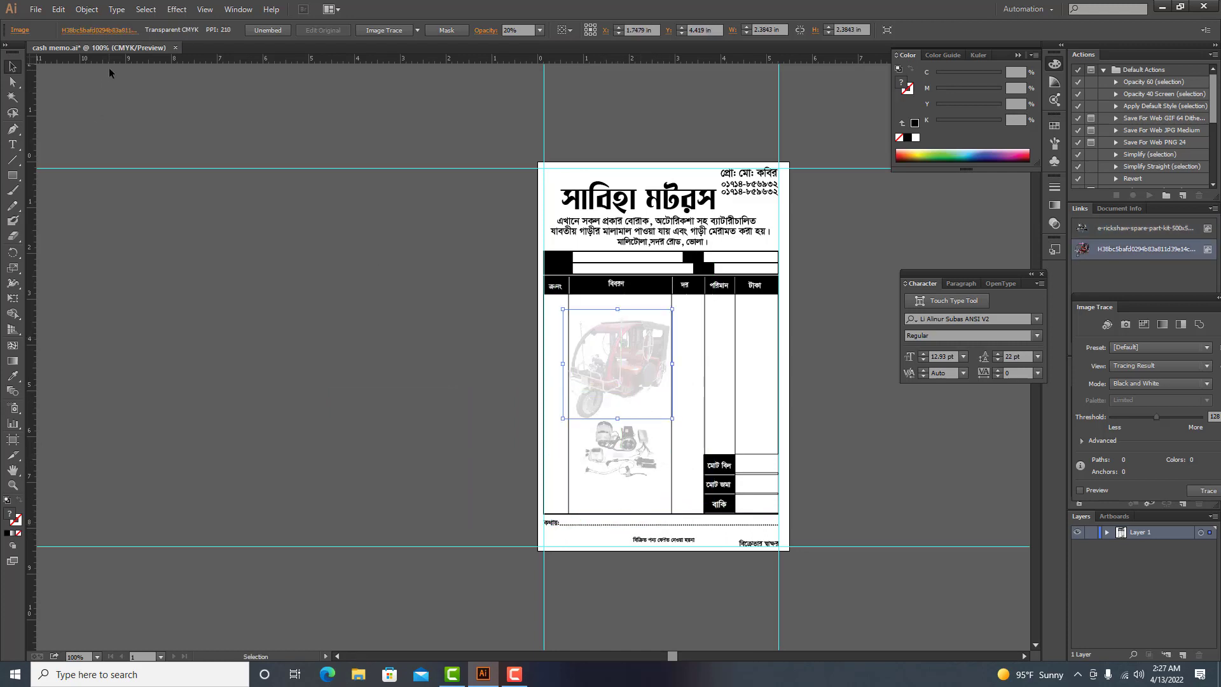
{"action": "left_click", "coordinate": [58, 9]}
{"action": "mouse_move", "coordinate": [224, 241]}
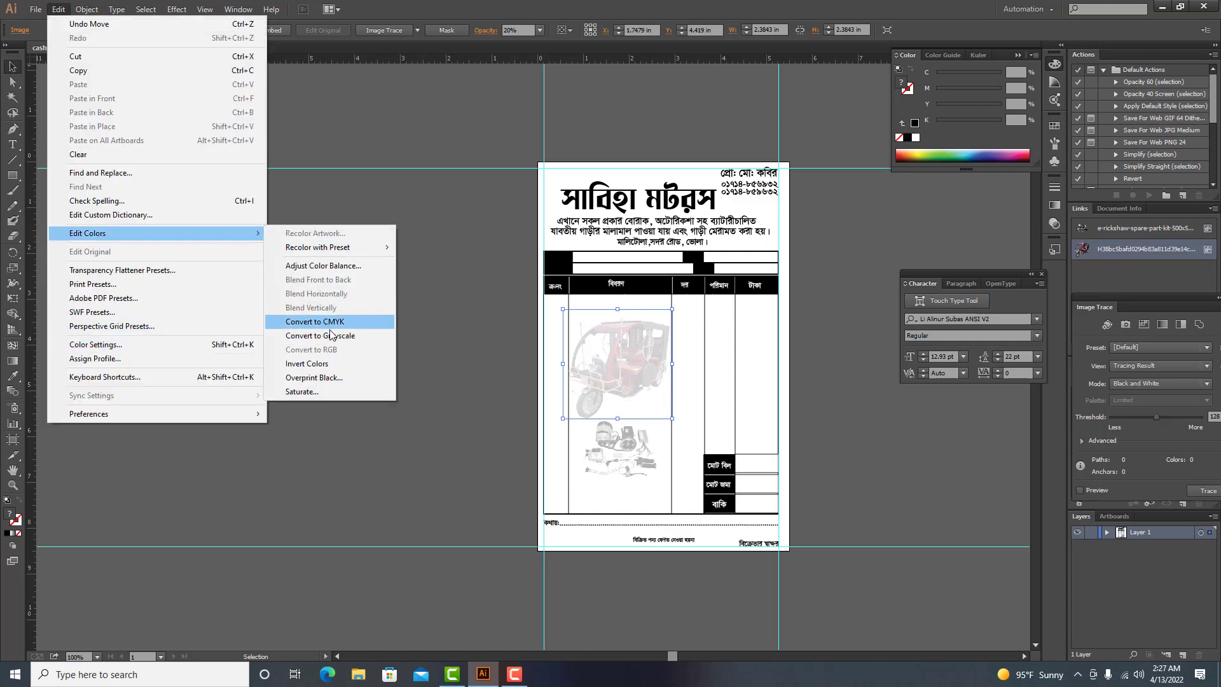
{"action": "left_click", "coordinate": [337, 333]}
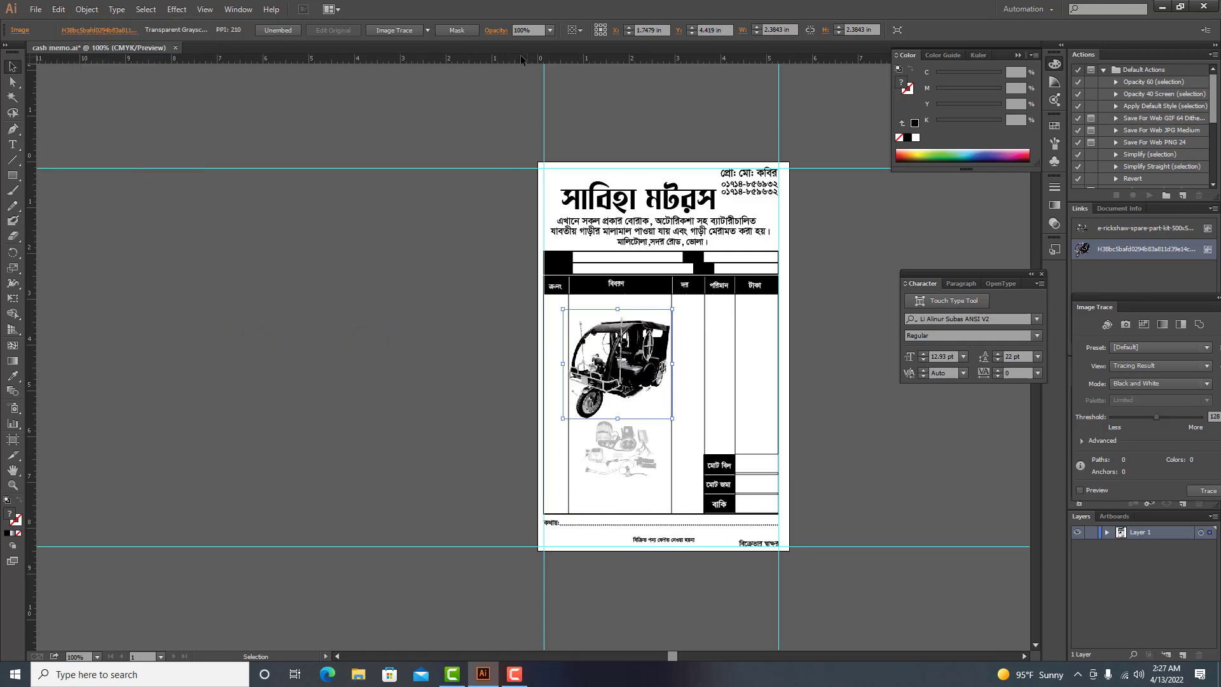
{"action": "left_click", "coordinate": [550, 30]}
{"action": "left_click", "coordinate": [562, 71]}
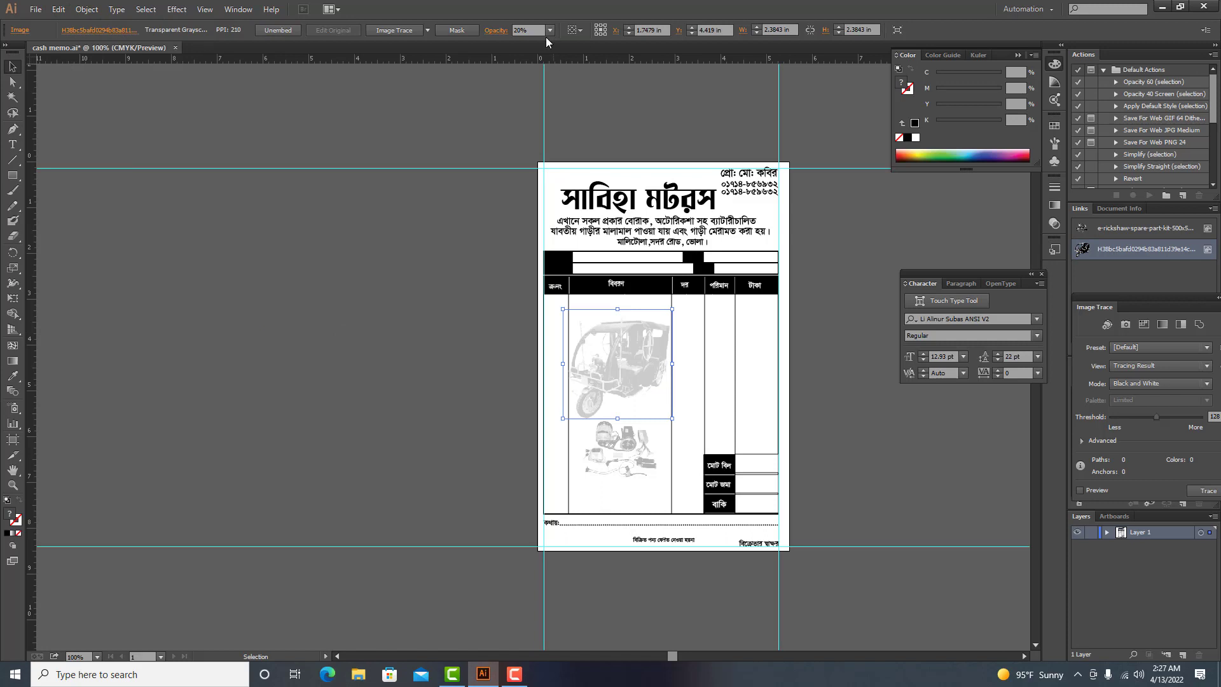
{"action": "left_click", "coordinate": [550, 30]}
{"action": "left_click", "coordinate": [562, 62]}
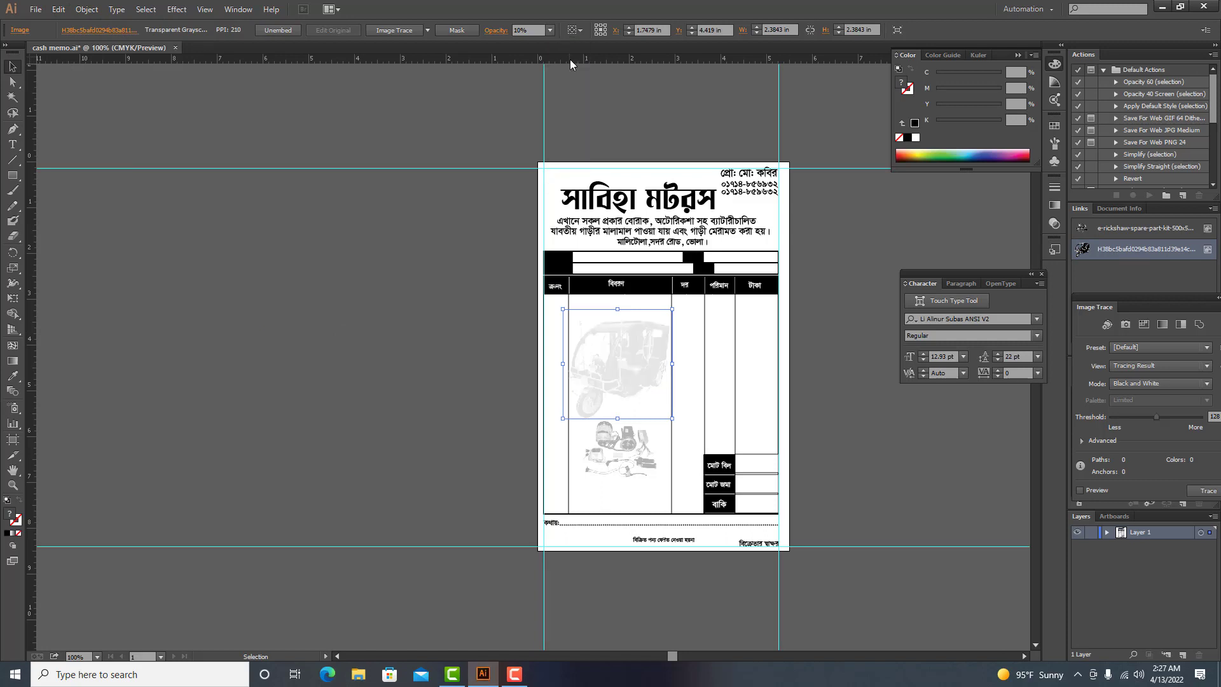
{"action": "left_click", "coordinate": [537, 95]}
{"action": "left_click", "coordinate": [12, 470]}
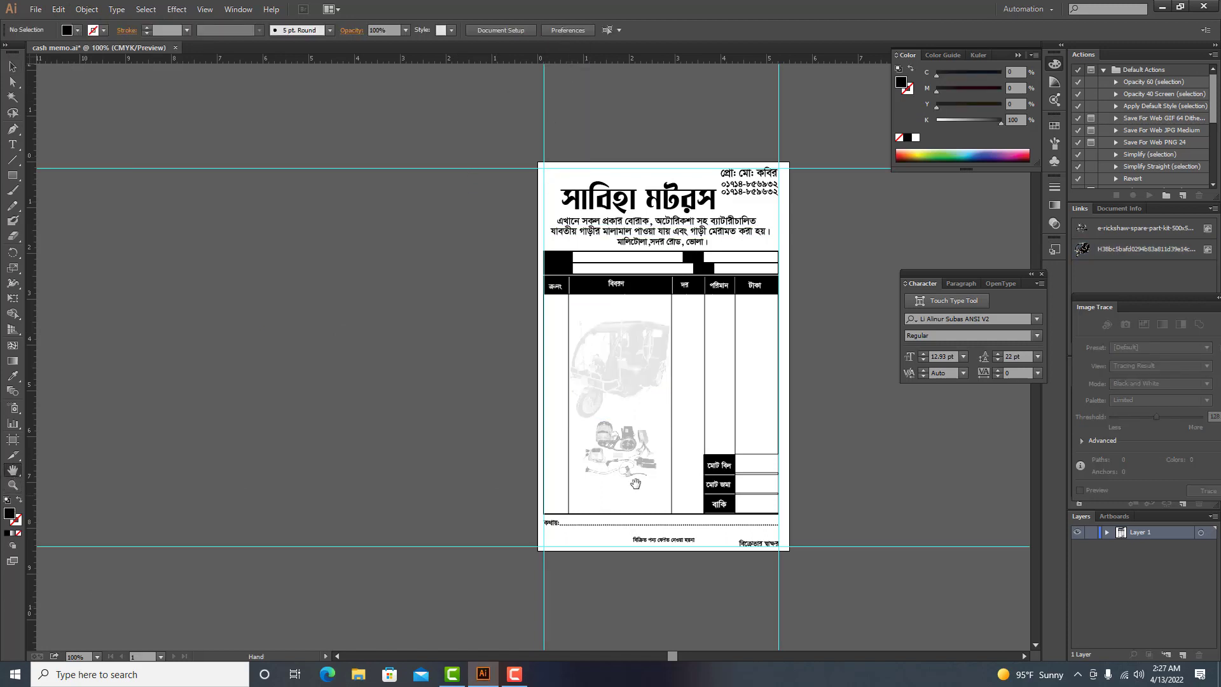
{"action": "left_click_drag", "start_coordinate": [635, 483], "coordinate": [548, 460]}
{"action": "key", "text": "ctrl+plus"}
{"action": "left_click_drag", "start_coordinate": [668, 365], "coordinate": [643, 458]}
{"action": "left_click_drag", "start_coordinate": [390, 234], "coordinate": [412, 289]}
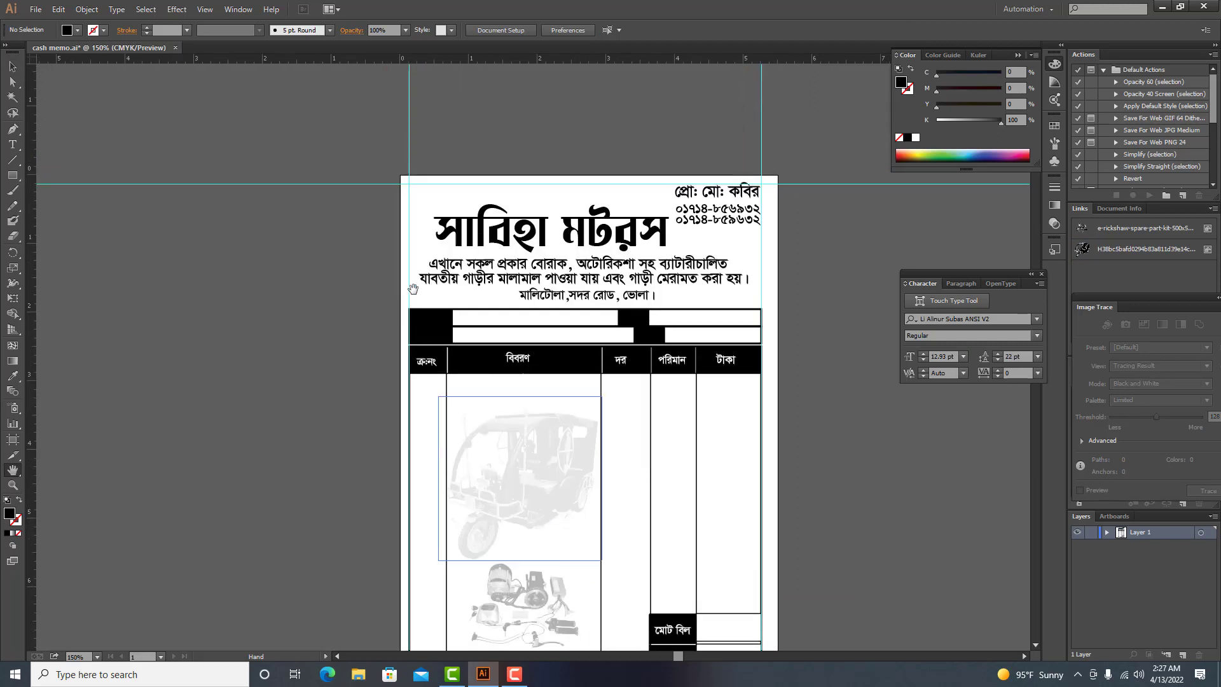
{"action": "left_click", "coordinate": [13, 144]}
{"action": "left_click_drag", "start_coordinate": [131, 144], "coordinate": [172, 143]}
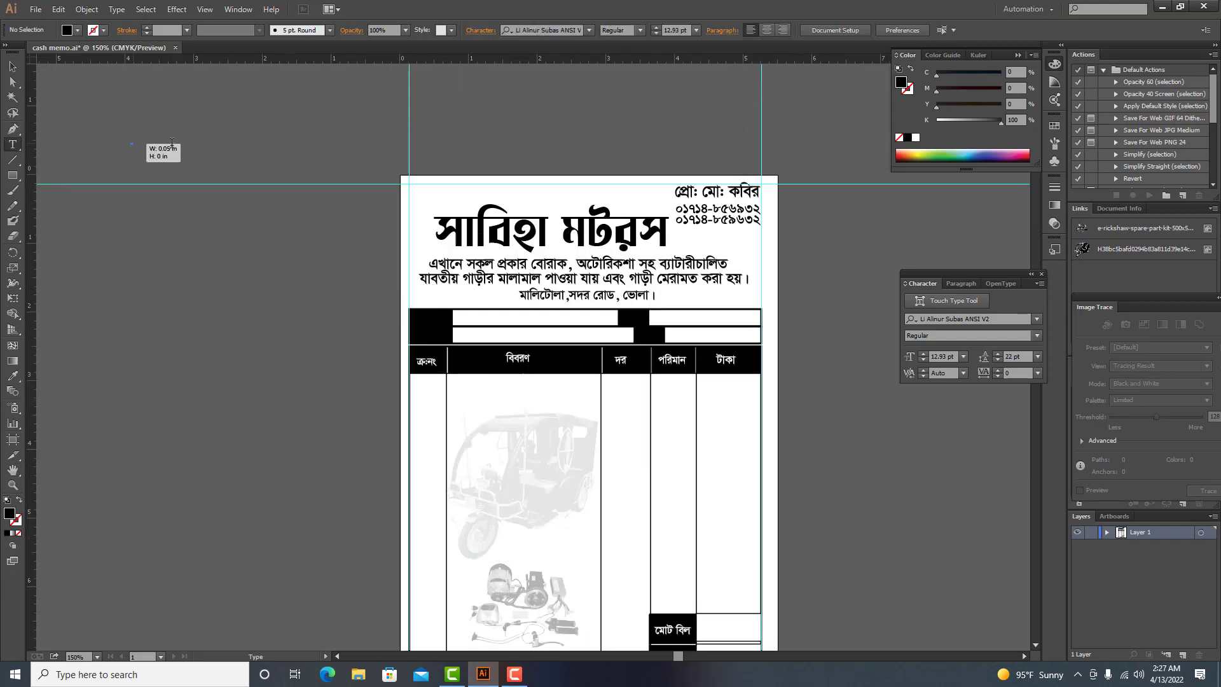
{"action": "left_click", "coordinate": [13, 66]}
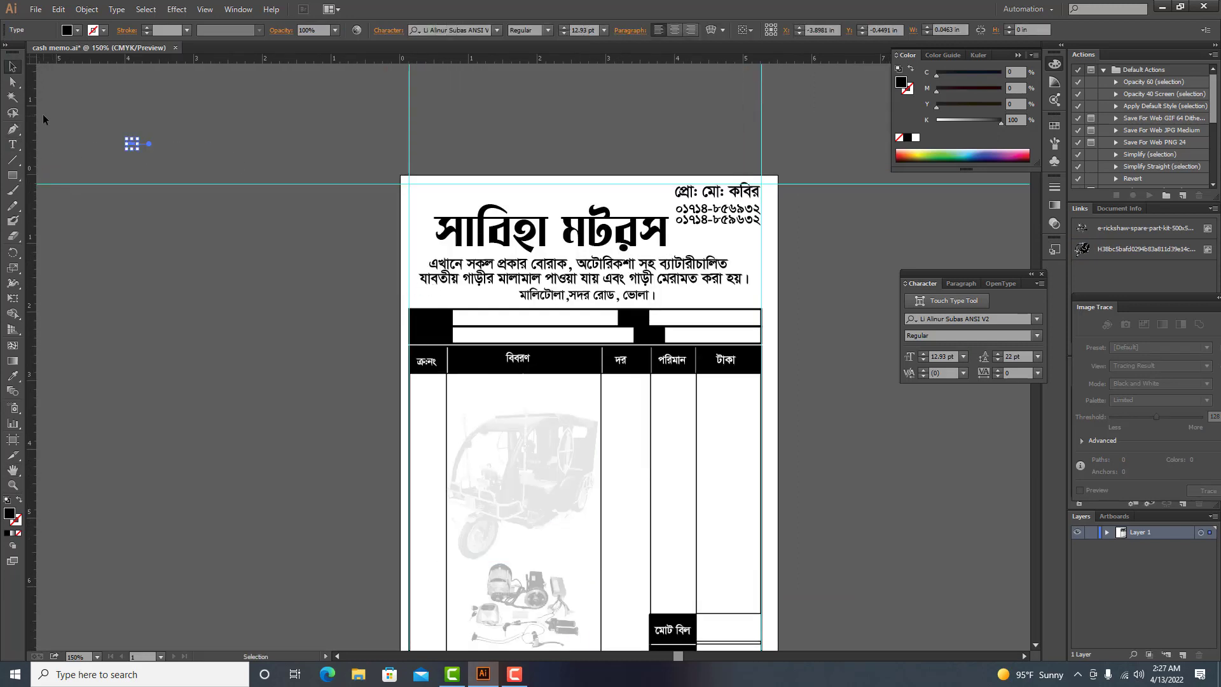
{"action": "left_click", "coordinate": [43, 113]}
Step: Create the text label নাম, place it in the first customer row's left black cell and fill it white
{"action": "left_click", "coordinate": [13, 144]}
{"action": "left_click", "coordinate": [220, 160]}
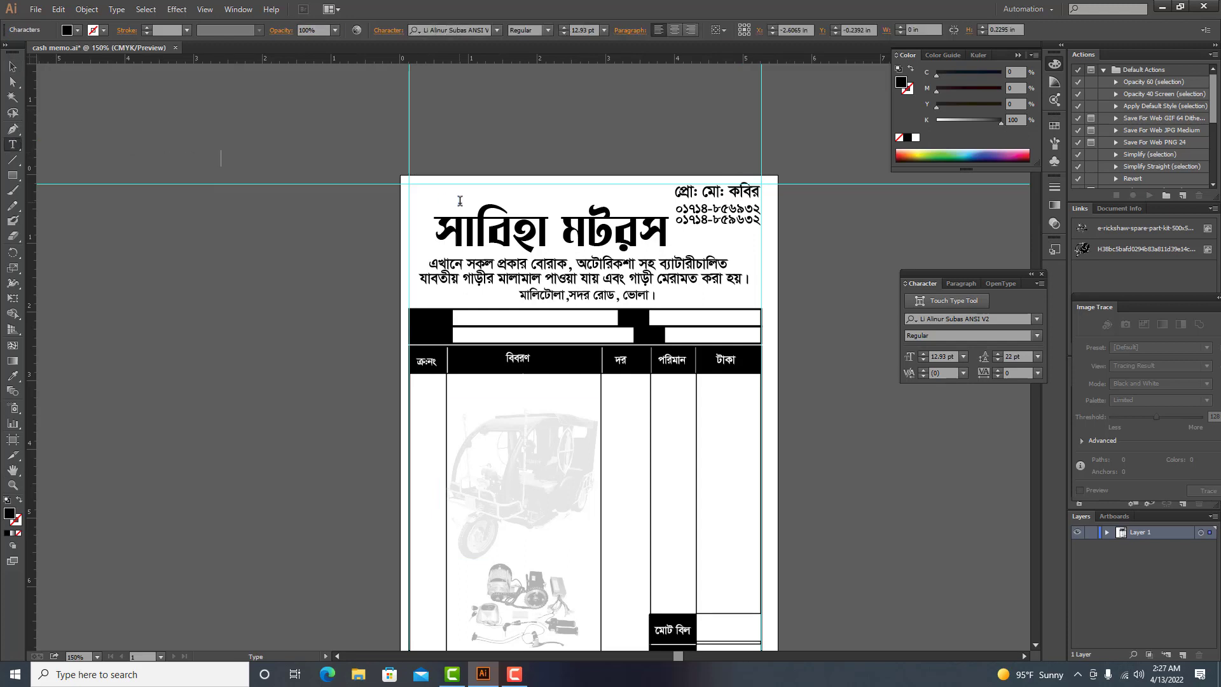
{"action": "type", "text": "ইঝাগ"}
{"action": "key", "text": "BackSpace"}
{"action": "type", "text": "সা"}
{"action": "left_click", "coordinate": [12, 66]}
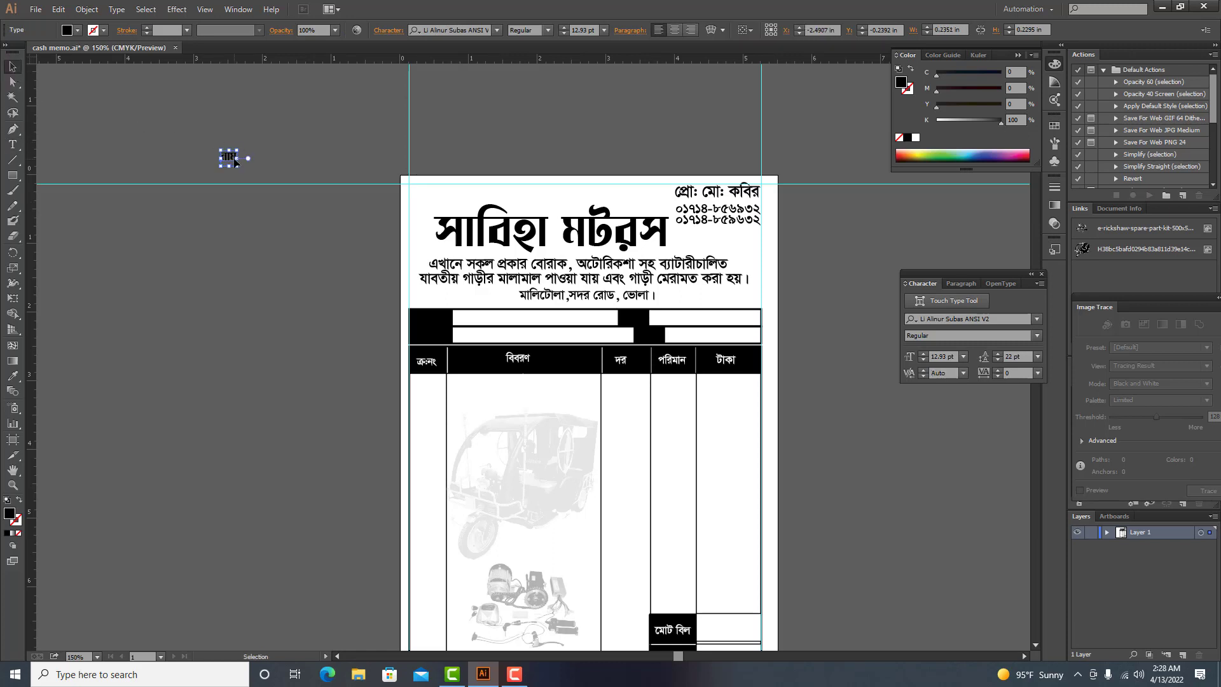
{"action": "left_click_drag", "start_coordinate": [235, 163], "coordinate": [442, 326]}
{"action": "left_click", "coordinate": [915, 137]}
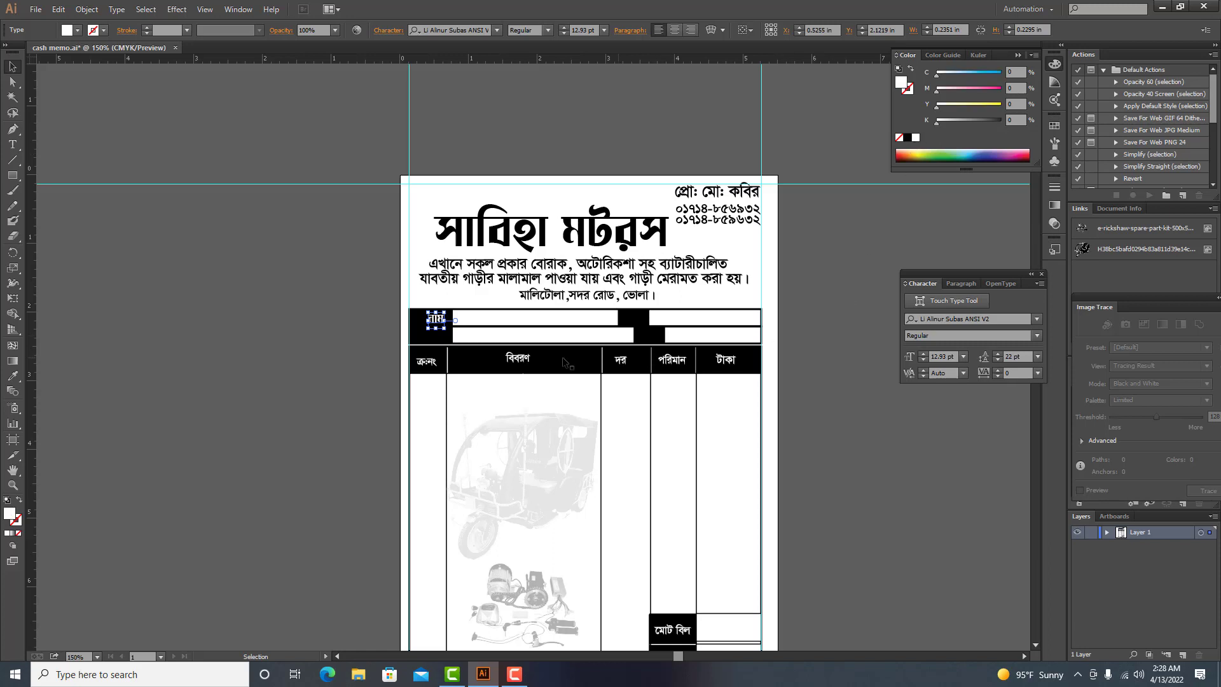
{"action": "left_click", "coordinate": [399, 341]}
Step: Duplicate the নাম label into the first customer row's right black cell and replace its text with মোবা
{"action": "key", "text": "ctrl+plus"}
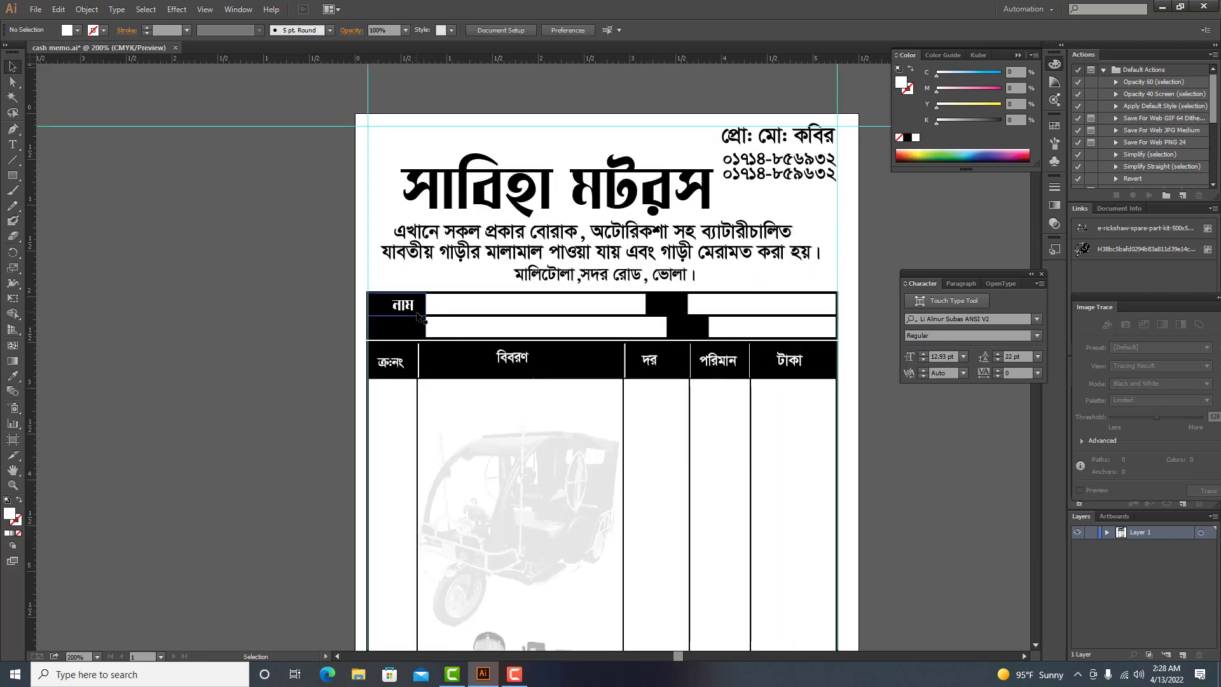
{"action": "left_click", "coordinate": [410, 310]}
{"action": "left_click_drag", "start_coordinate": [407, 308], "coordinate": [670, 311]}
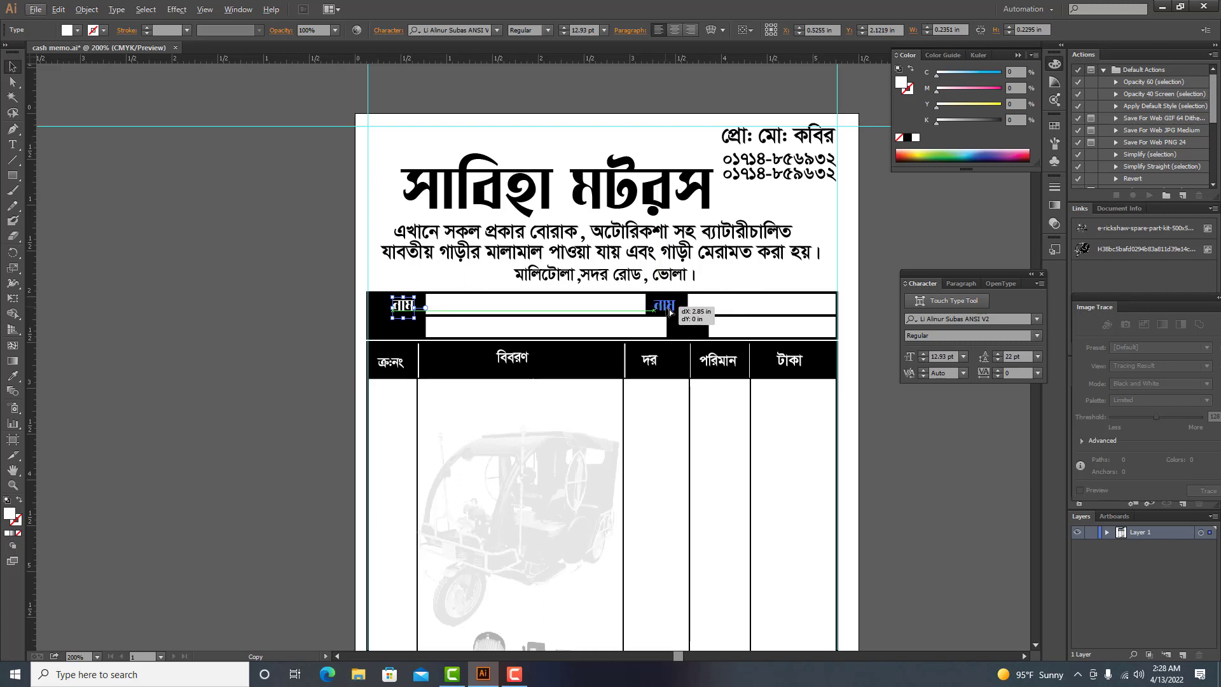
{"action": "left_click", "coordinate": [12, 144]}
{"action": "left_click", "coordinate": [658, 303]}
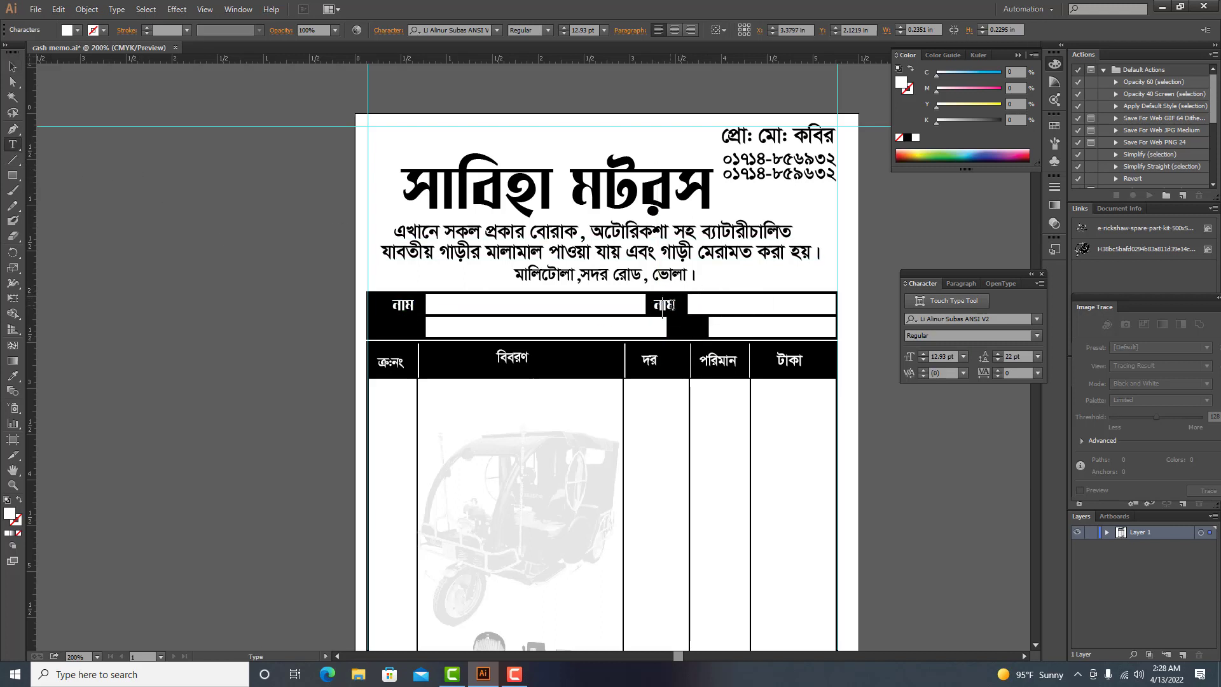
{"action": "key", "text": "Delete"}
{"action": "key", "text": "Delete"}
{"action": "key", "text": "Delete"}
{"action": "type", "text": "মোবাঃ"}
Step: Nudge the মোবা label to fit within its black cell and line up with the নাম label
{"action": "left_click", "coordinate": [13, 66]}
{"action": "key", "text": "Left"}
{"action": "key", "text": "Left"}
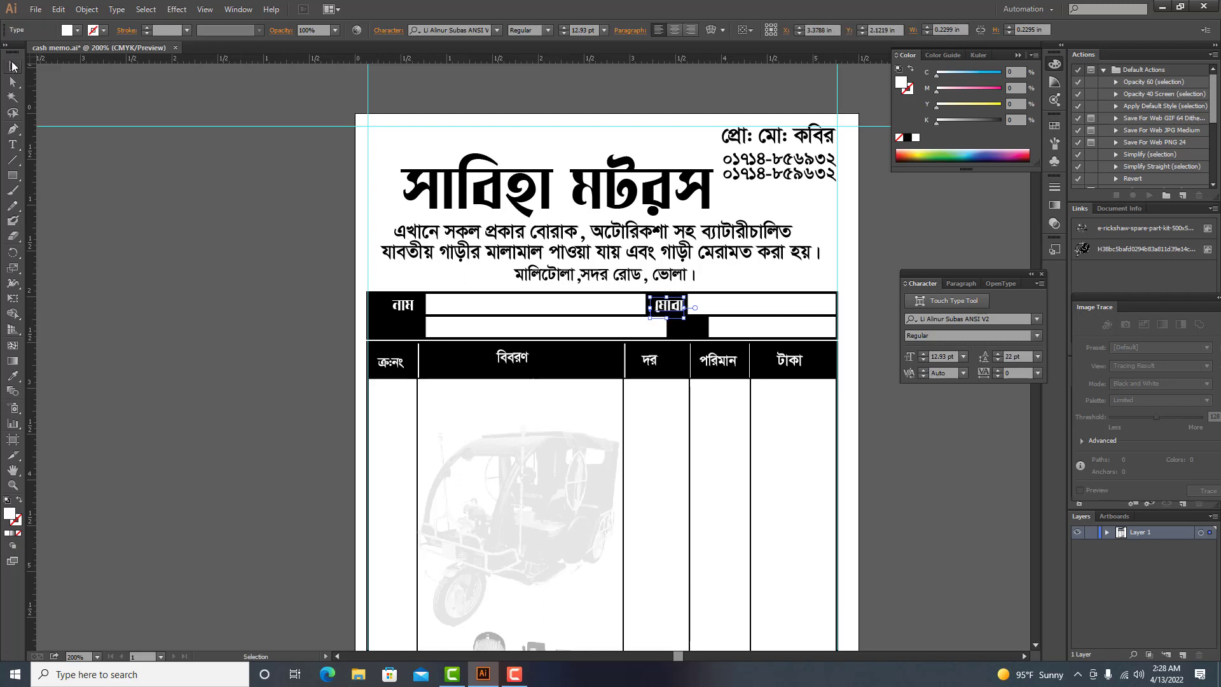
{"action": "key", "text": "Right"}
{"action": "key", "text": "Right"}
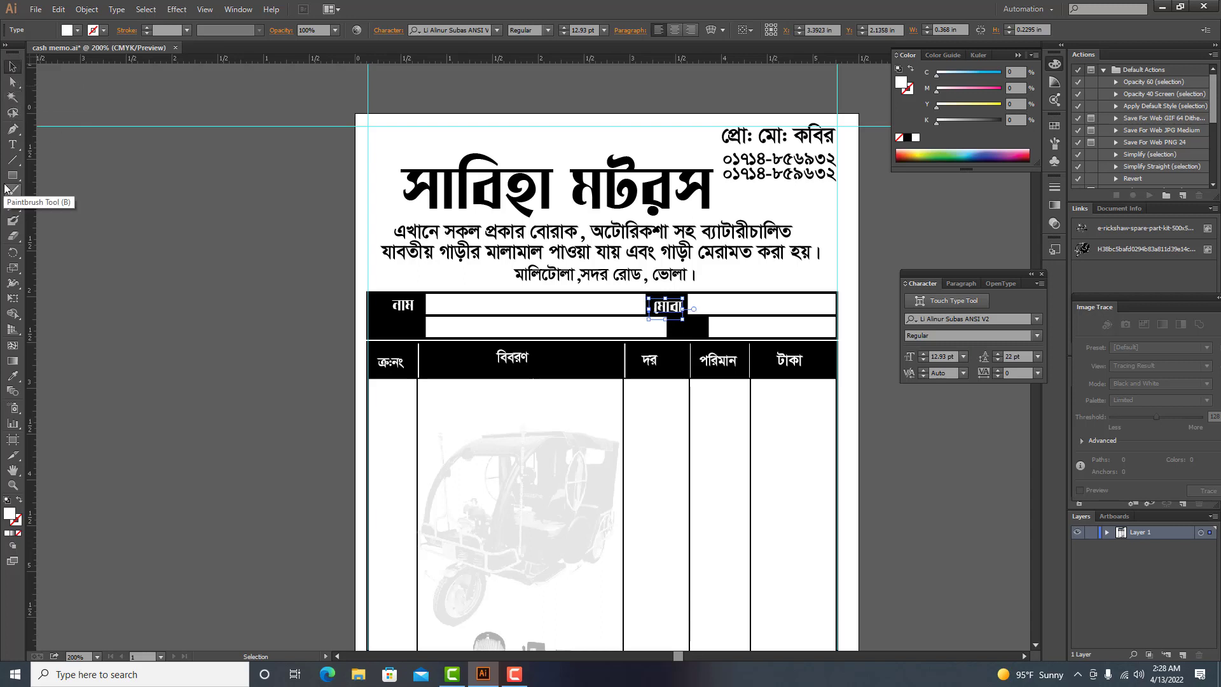
{"action": "key", "text": "Up"}
{"action": "key", "text": "Up"}
{"action": "left_click", "coordinate": [79, 278]}
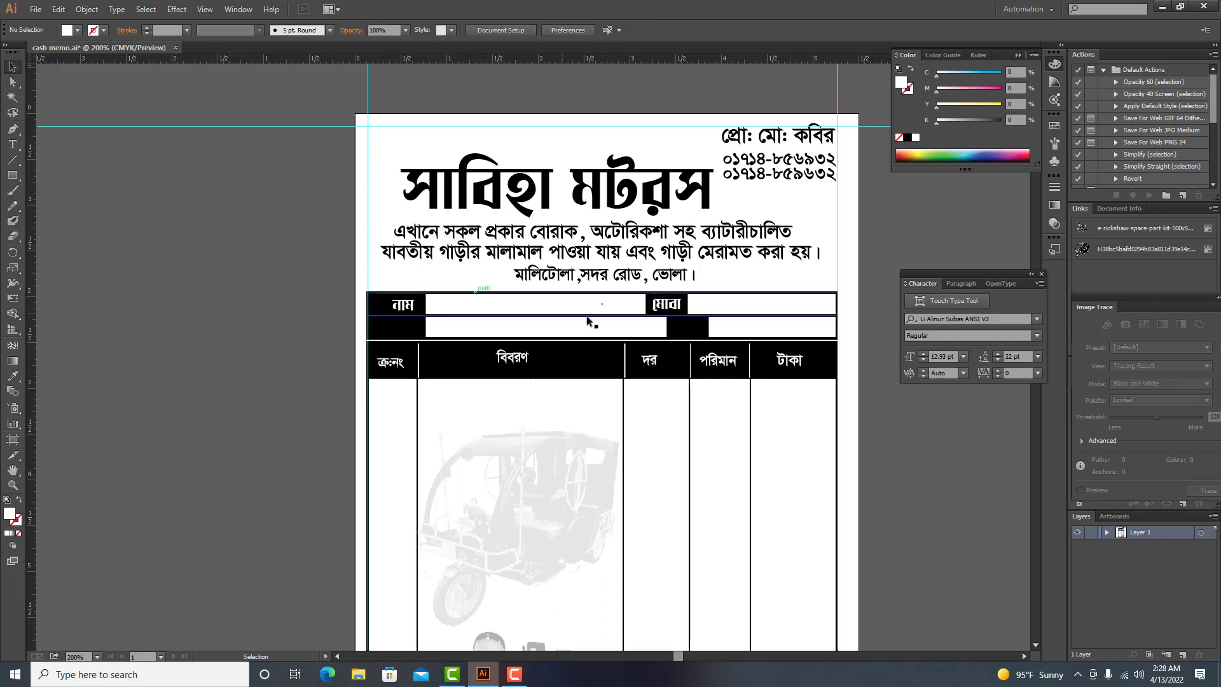
Step: Duplicate the মোবা label into the second customer row's left black cell and replace its text with ঠিকানা
{"action": "left_click", "coordinate": [671, 311]}
{"action": "left_click_drag", "start_coordinate": [671, 310], "coordinate": [389, 334]}
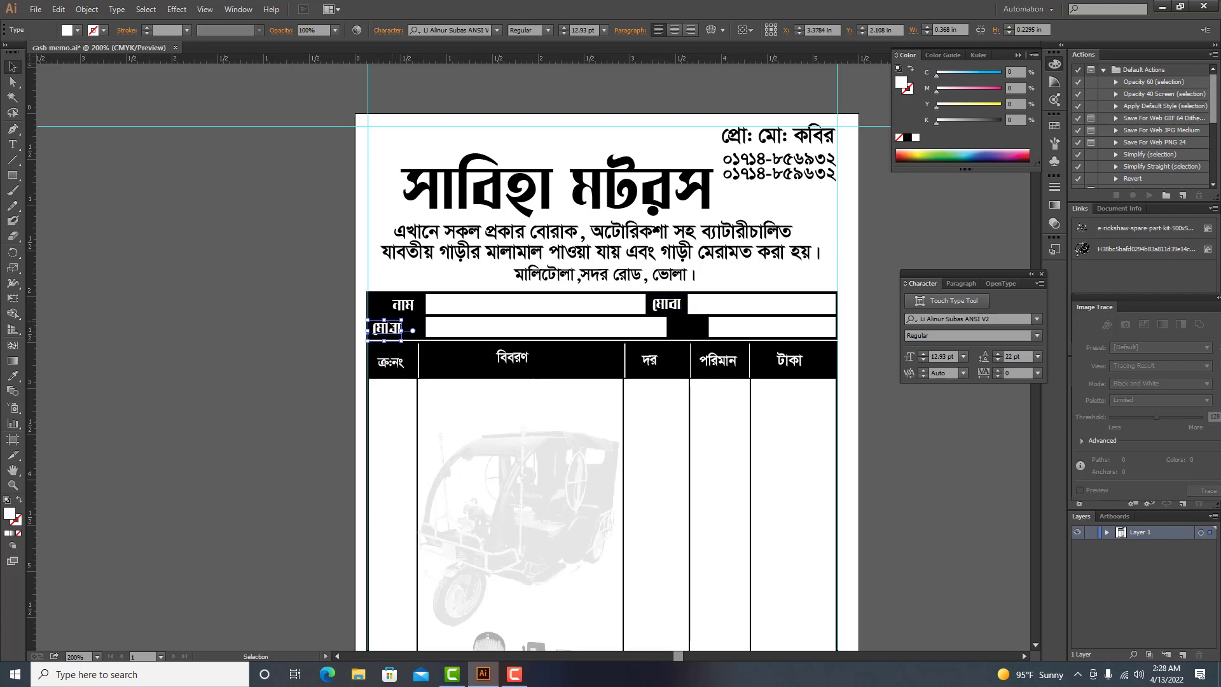
{"action": "left_click", "coordinate": [12, 144]}
{"action": "left_click", "coordinate": [388, 328]}
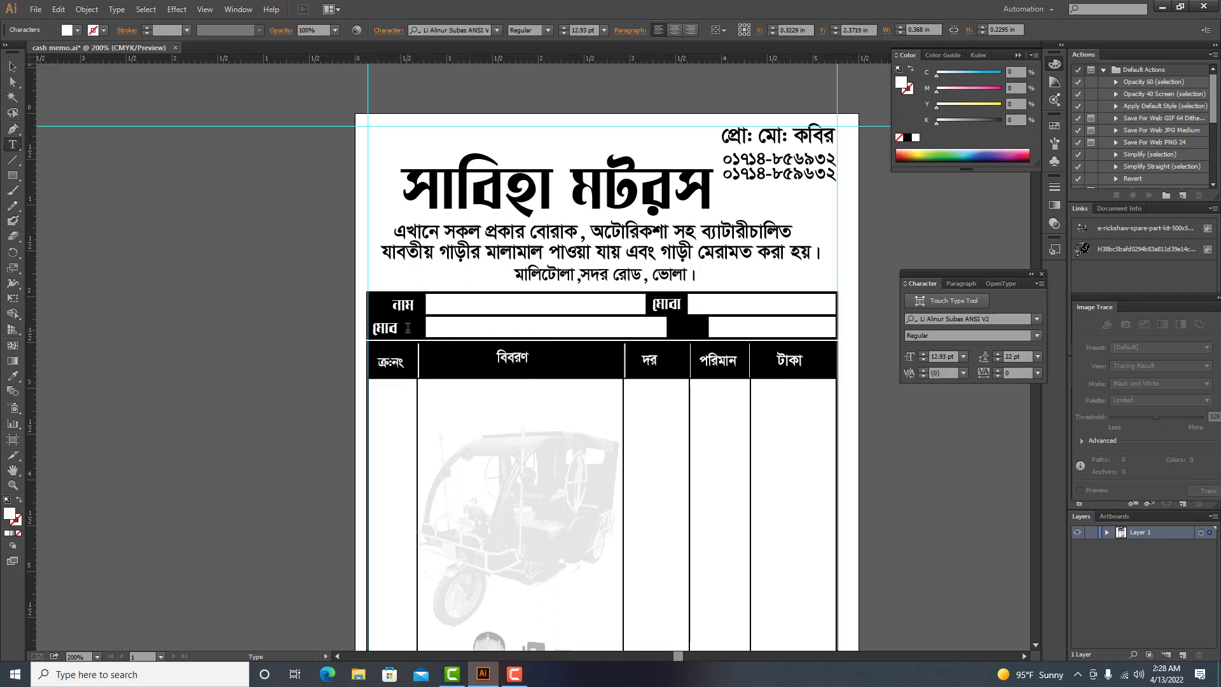
{"action": "key", "text": "BackSpace"}
{"action": "key", "text": "BackSpace"}
{"action": "key", "text": "BackSpace"}
{"action": "type", "text": "ঠিকান"}
{"action": "key", "text": "BackSpace"}
{"action": "type", "text": "না"}
Step: Nudge the ঠিকানা label right so it sits within its black cell, lined up under the নাম label
{"action": "left_click", "coordinate": [12, 66]}
{"action": "key", "text": "Right"}
{"action": "key", "text": "Right"}
{"action": "key", "text": "Right"}
{"action": "key", "text": "Right"}
{"action": "left_click", "coordinate": [246, 306]}
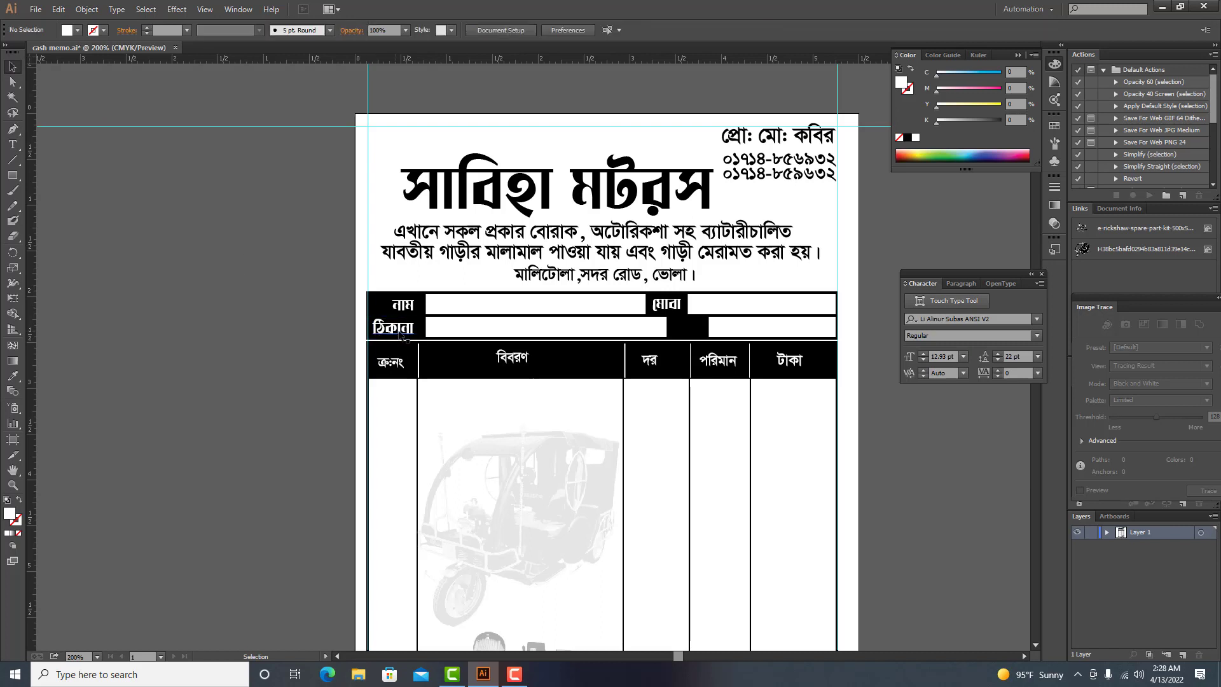
Step: Duplicate the ঠিকানা label into the second customer row's right black cell and extend that cell's left edge to fit the text
{"action": "left_click_drag", "start_coordinate": [406, 337], "coordinate": [695, 332]}
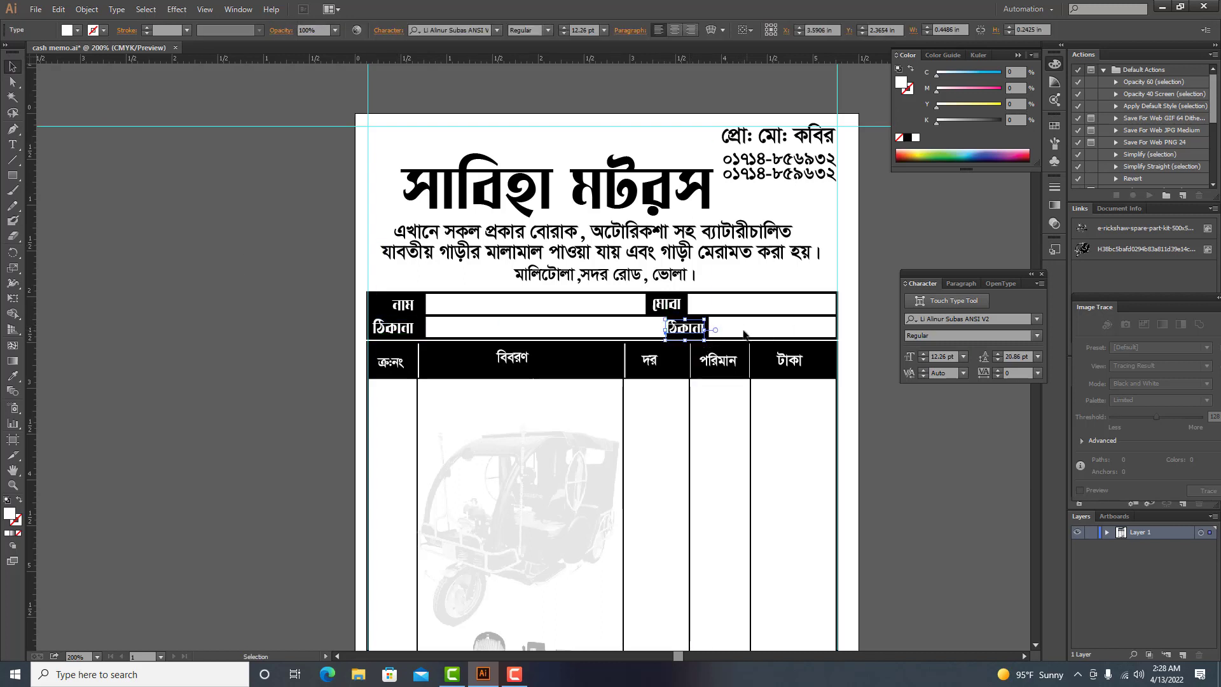
{"action": "key", "text": "ctrl+equal"}
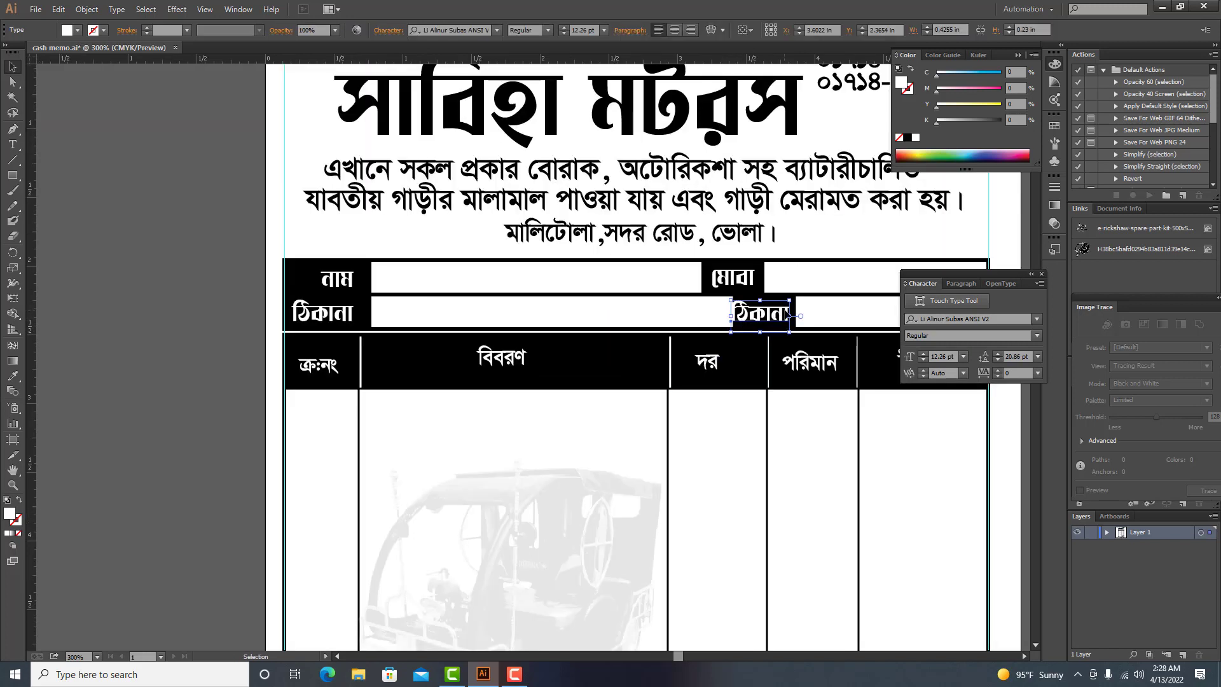
{"action": "left_click", "coordinate": [791, 305]}
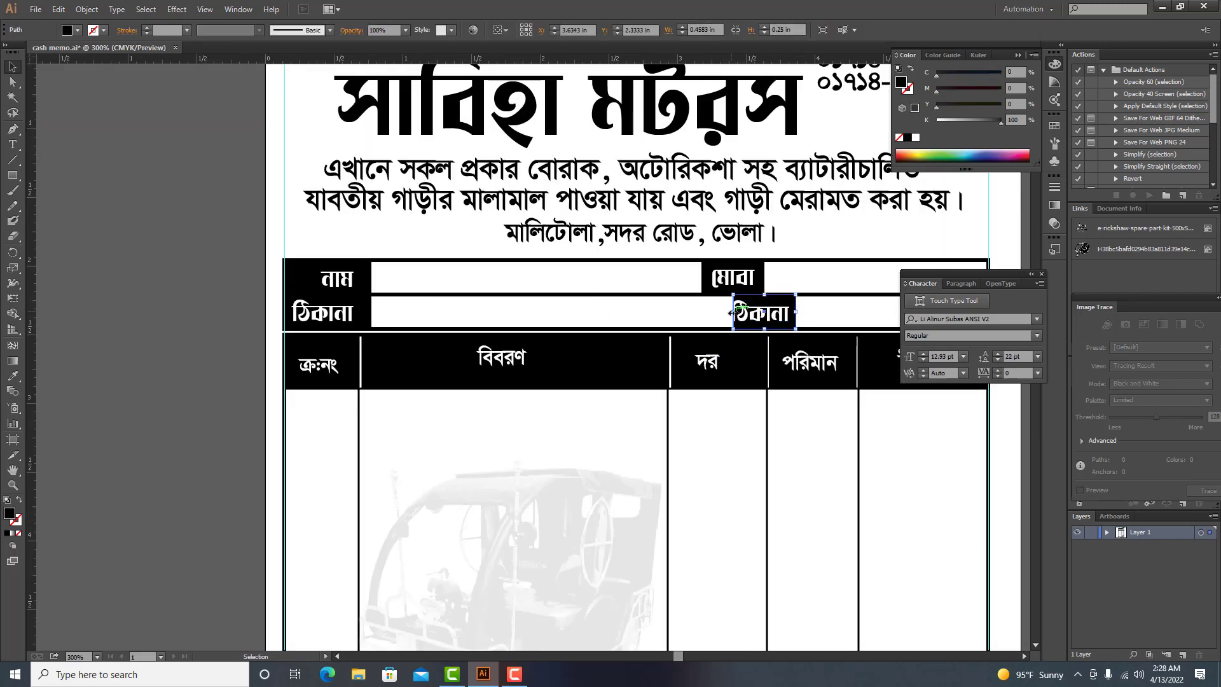
{"action": "left_click_drag", "start_coordinate": [731, 313], "coordinate": [712, 312]}
Step: Replace the text of the duplicated label in the second row's right black cell with তারিখ
{"action": "left_click", "coordinate": [766, 317]}
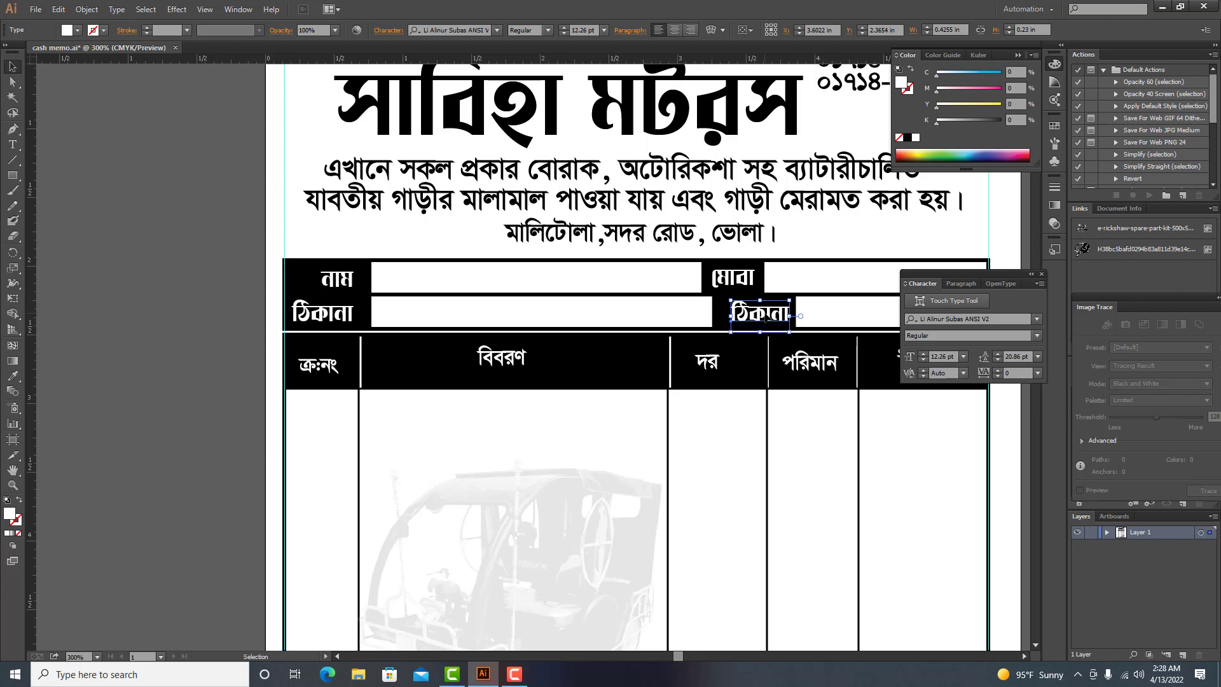
{"action": "double_click", "coordinate": [766, 316]}
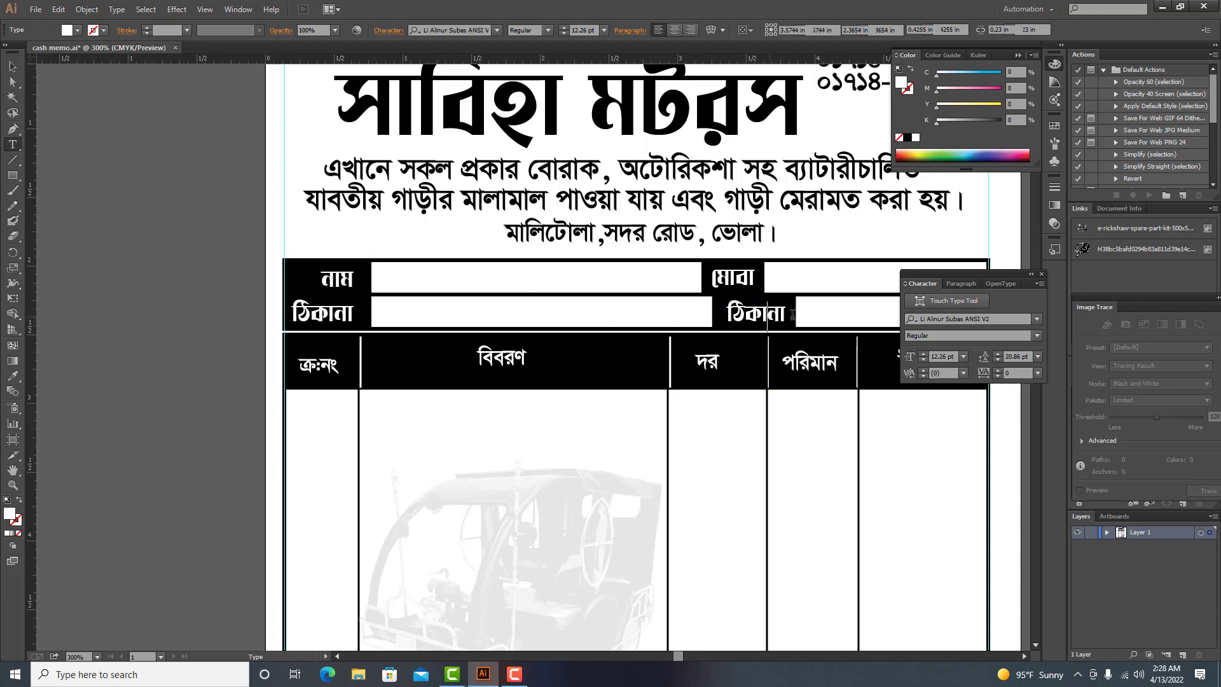
{"action": "key", "text": "BackSpace"}
{"action": "key", "text": "BackSpace"}
{"action": "key", "text": "BackSpace"}
{"action": "key", "text": "BackSpace"}
{"action": "key", "text": "Delete"}
{"action": "key", "text": "Delete"}
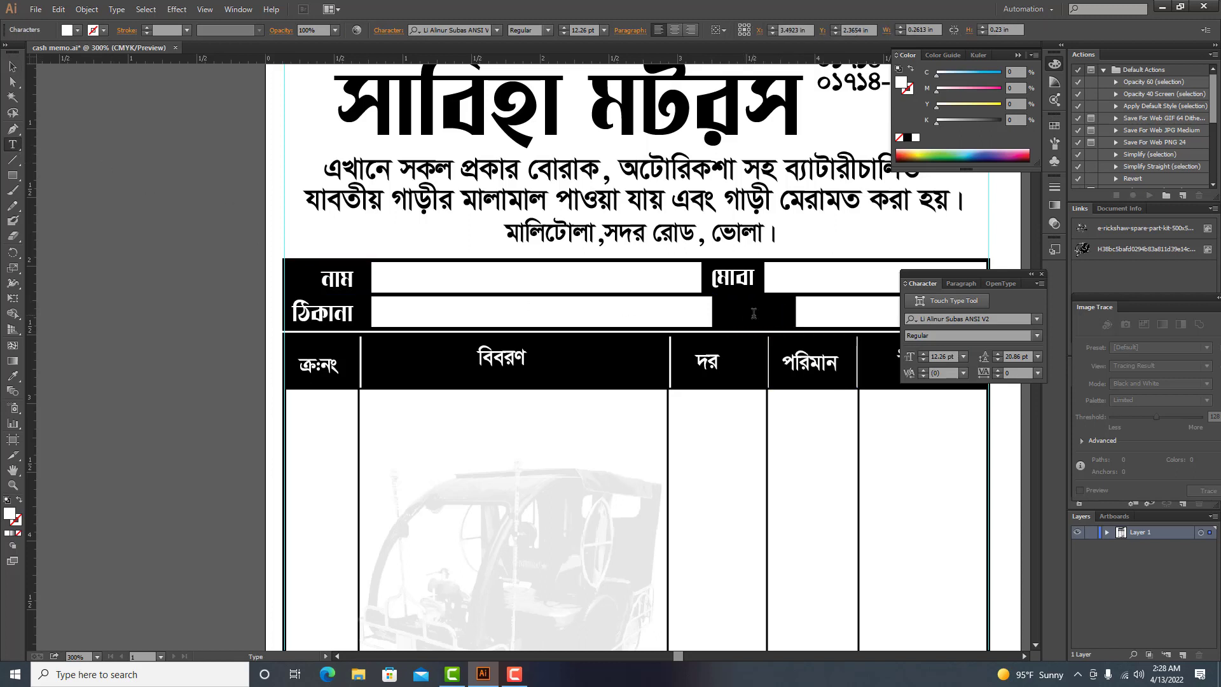
{"action": "type", "text": "তারিখ"}
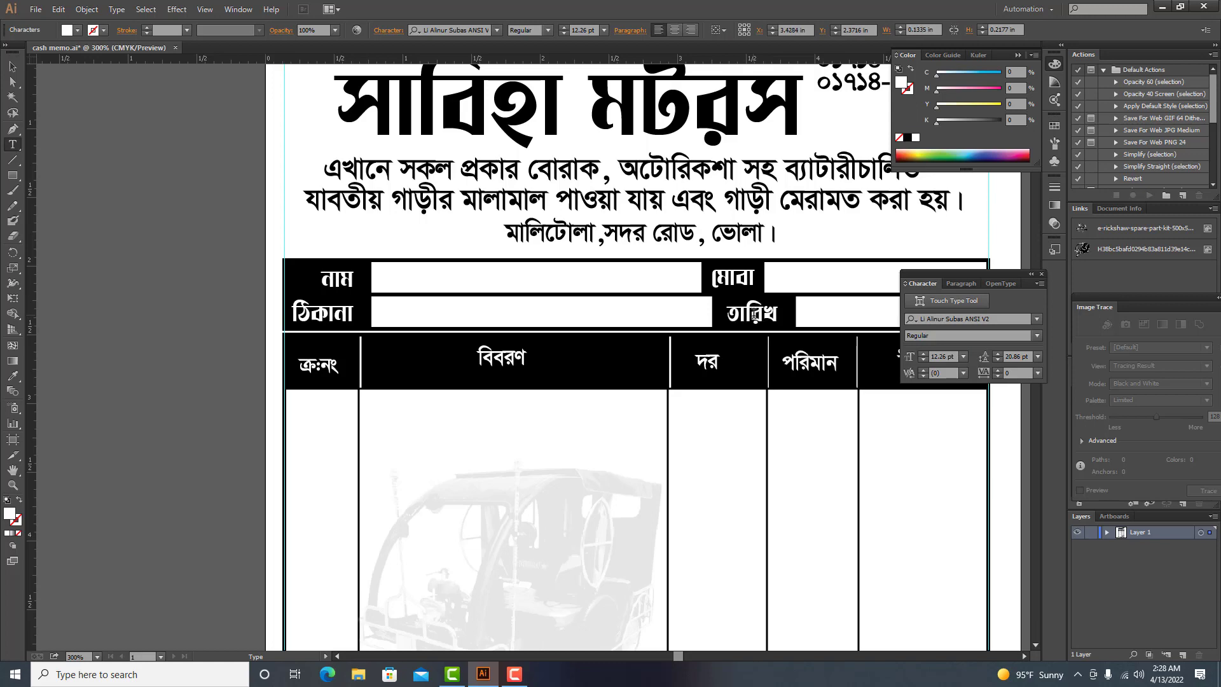
{"action": "left_click", "coordinate": [12, 66]}
{"action": "left_click", "coordinate": [185, 182]}
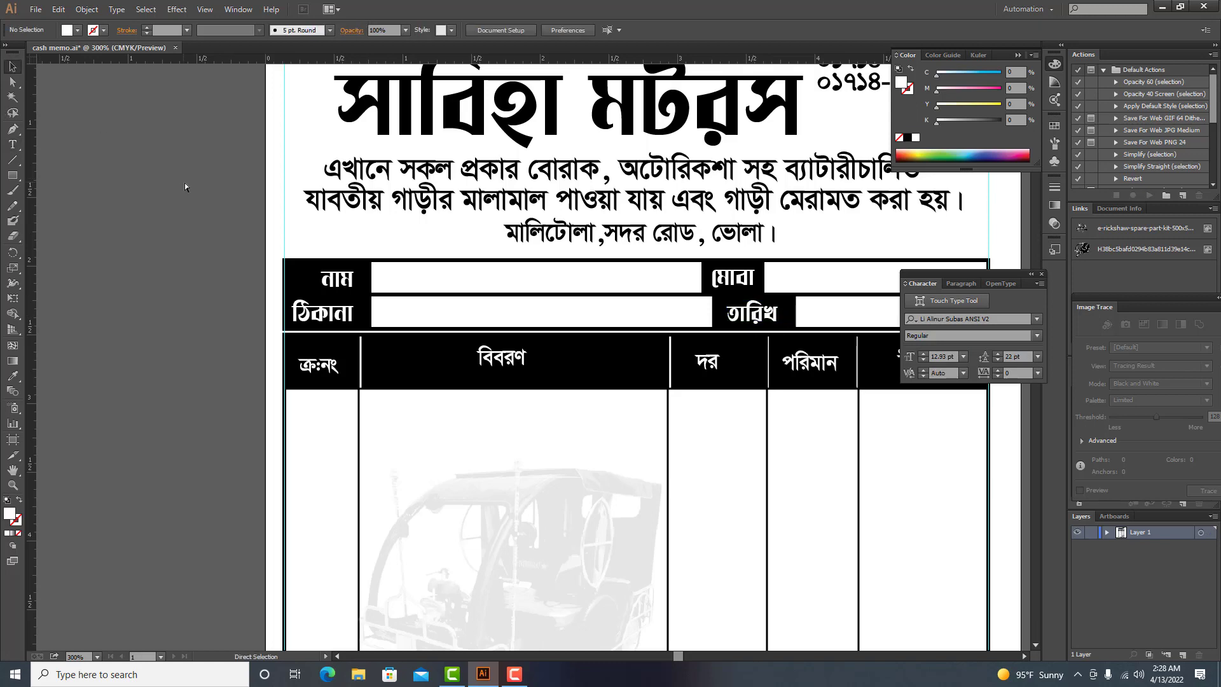
Step: Create a separate black text label reading ক্রমিক নং outside the memo page
{"action": "key", "text": "ctrl+minus"}
{"action": "key", "text": "ctrl+minus"}
{"action": "left_click", "coordinate": [12, 469]}
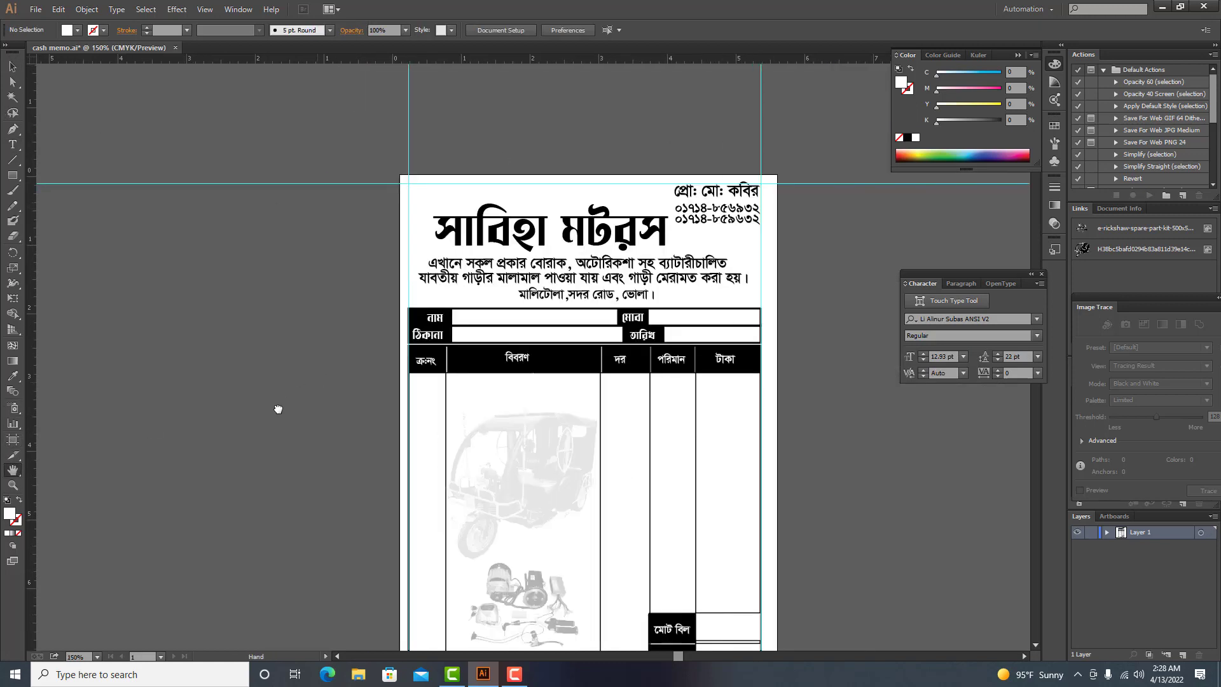
{"action": "left_click_drag", "start_coordinate": [414, 207], "coordinate": [370, 234]}
{"action": "left_click", "coordinate": [12, 145]}
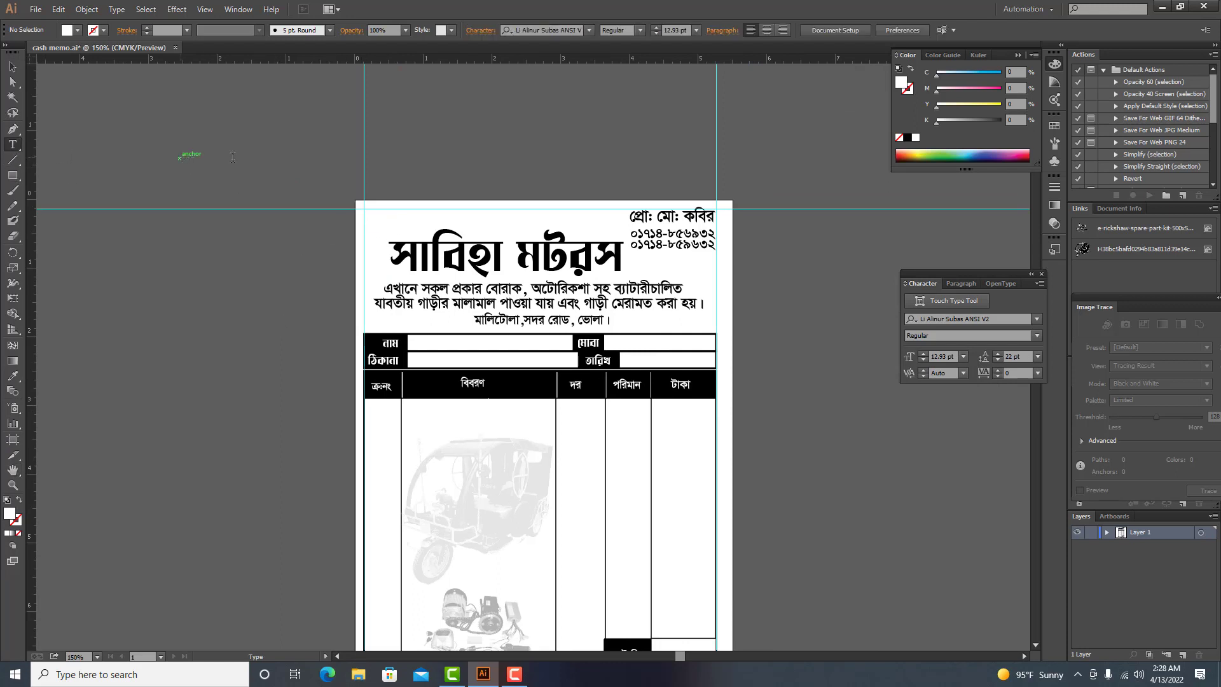
{"action": "left_click", "coordinate": [406, 184]}
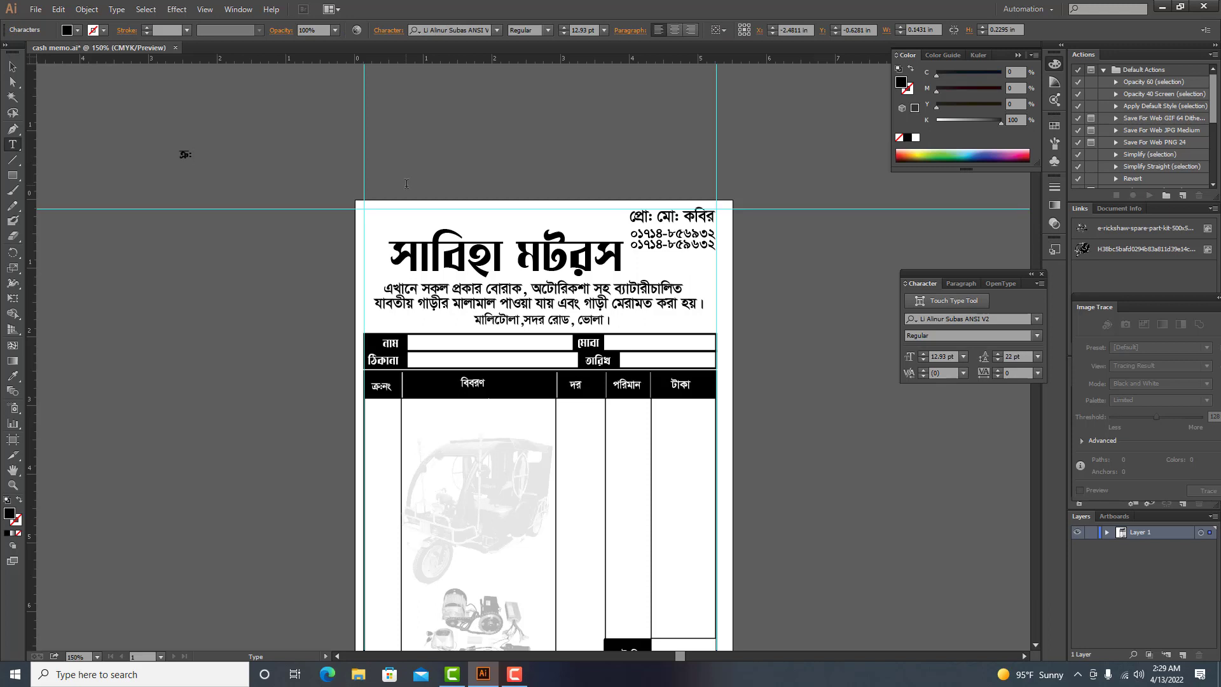
{"action": "type", "text": "ক্রিমক"}
{"action": "left_click", "coordinate": [12, 66]}
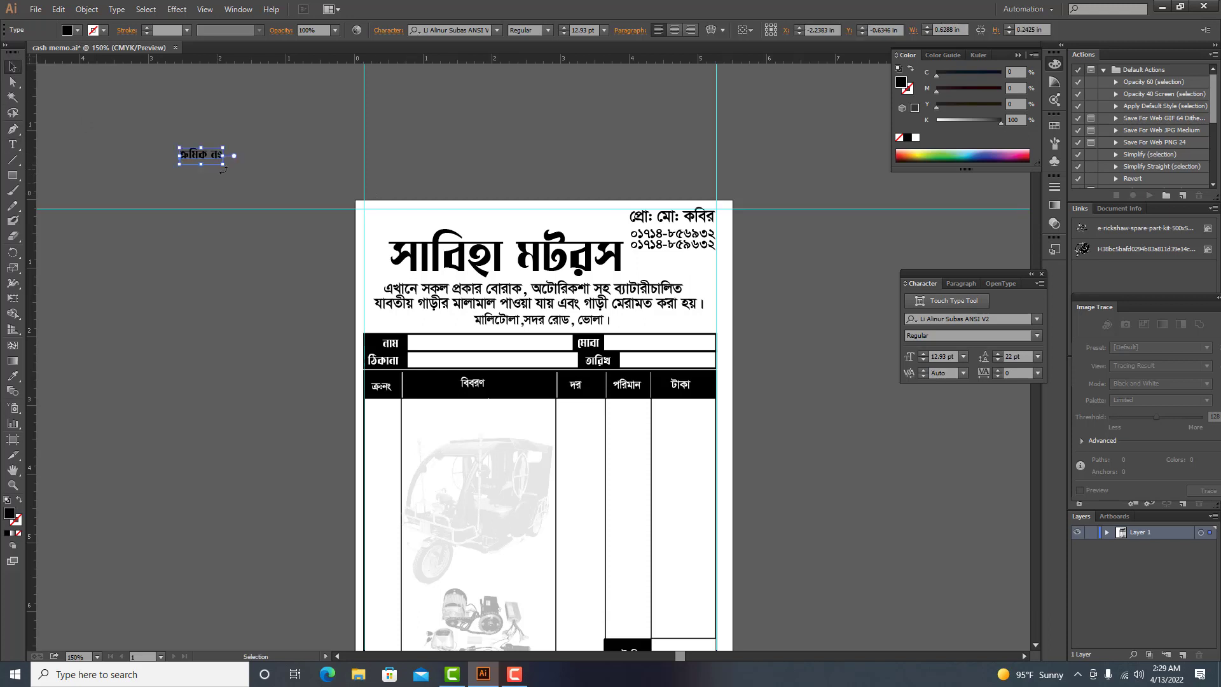
Step: Place the ক্রমিক নং label in the memo's upper-left corner above the shop name, just inside the left margin guide
{"action": "left_click_drag", "start_coordinate": [200, 155], "coordinate": [385, 221]}
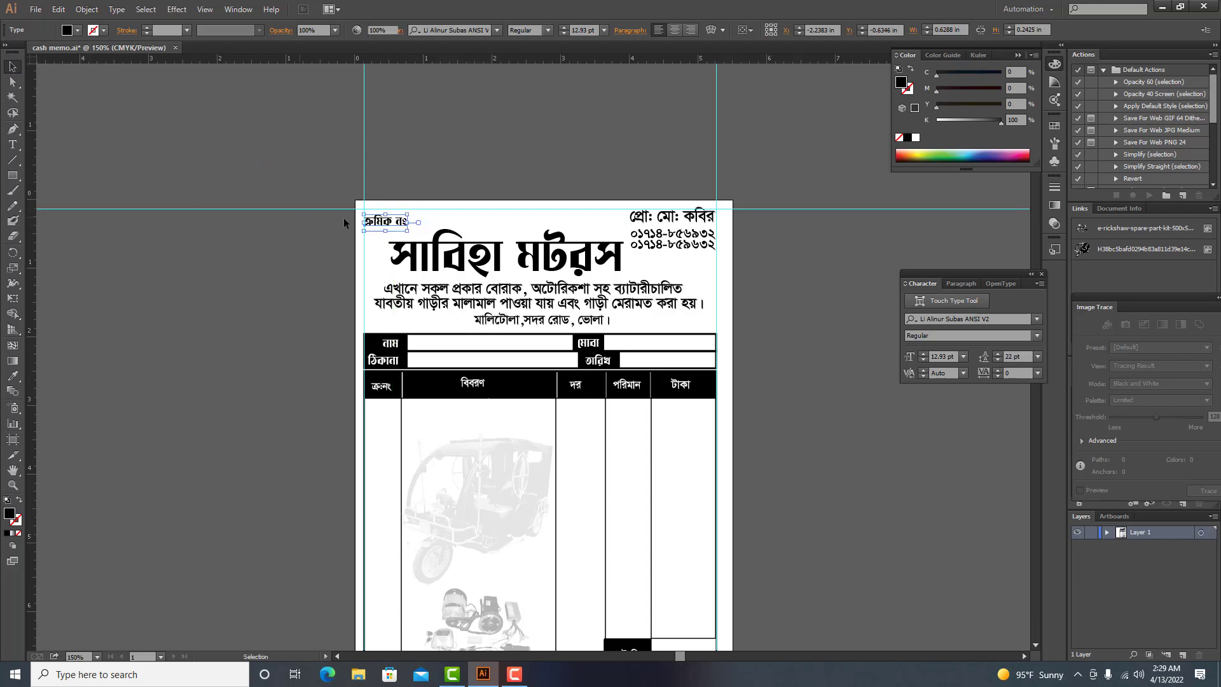
{"action": "left_click", "coordinate": [338, 219]}
{"action": "key", "text": "Right"}
{"action": "key", "text": "Right"}
{"action": "left_click", "coordinate": [281, 219]}
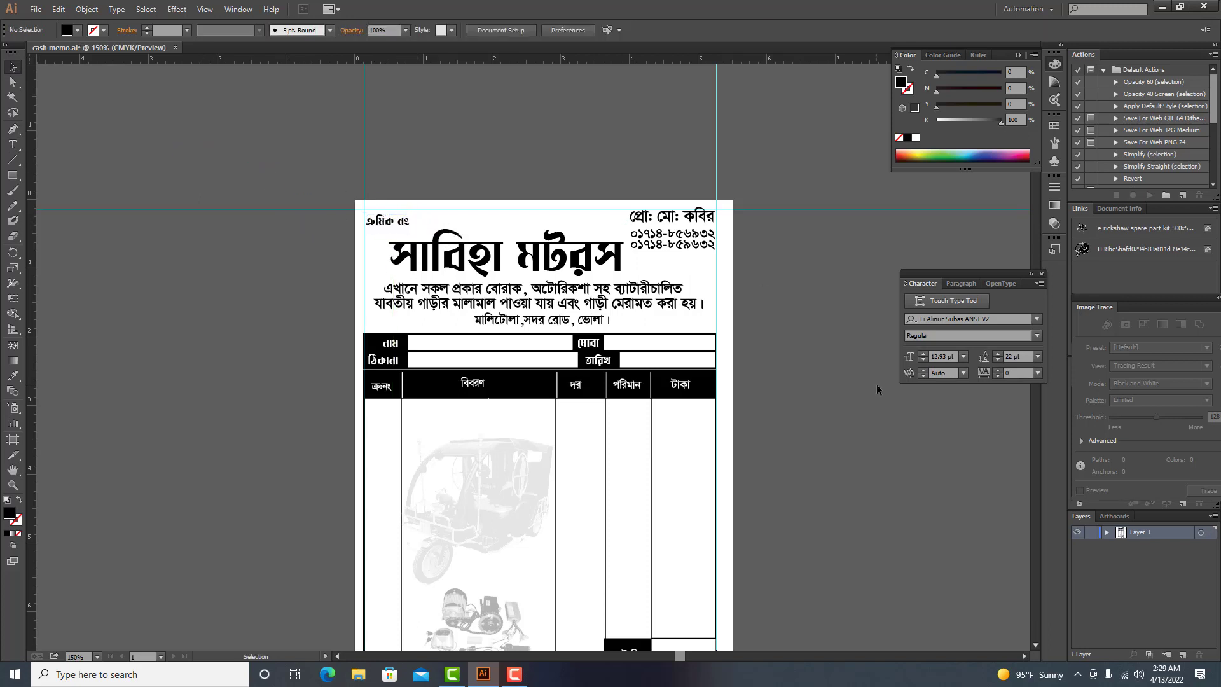
Step: Shift the shop name সাবিহা মটরস left towards the margin guide and enlarge it slightly
{"action": "left_click", "coordinate": [550, 261]}
{"action": "key", "text": "Left"}
{"action": "key", "text": "Left"}
{"action": "key", "text": "Left"}
{"action": "key", "text": "Left"}
{"action": "key", "text": "Left"}
{"action": "key", "text": "Left"}
{"action": "key", "text": "Left"}
{"action": "key", "text": "Left"}
{"action": "key", "text": "Left"}
{"action": "key", "text": "Left"}
{"action": "key", "text": "Left"}
{"action": "key", "text": "Left"}
{"action": "key", "text": "Left"}
{"action": "key", "text": "Left"}
{"action": "key", "text": "Left"}
{"action": "key", "text": "Left"}
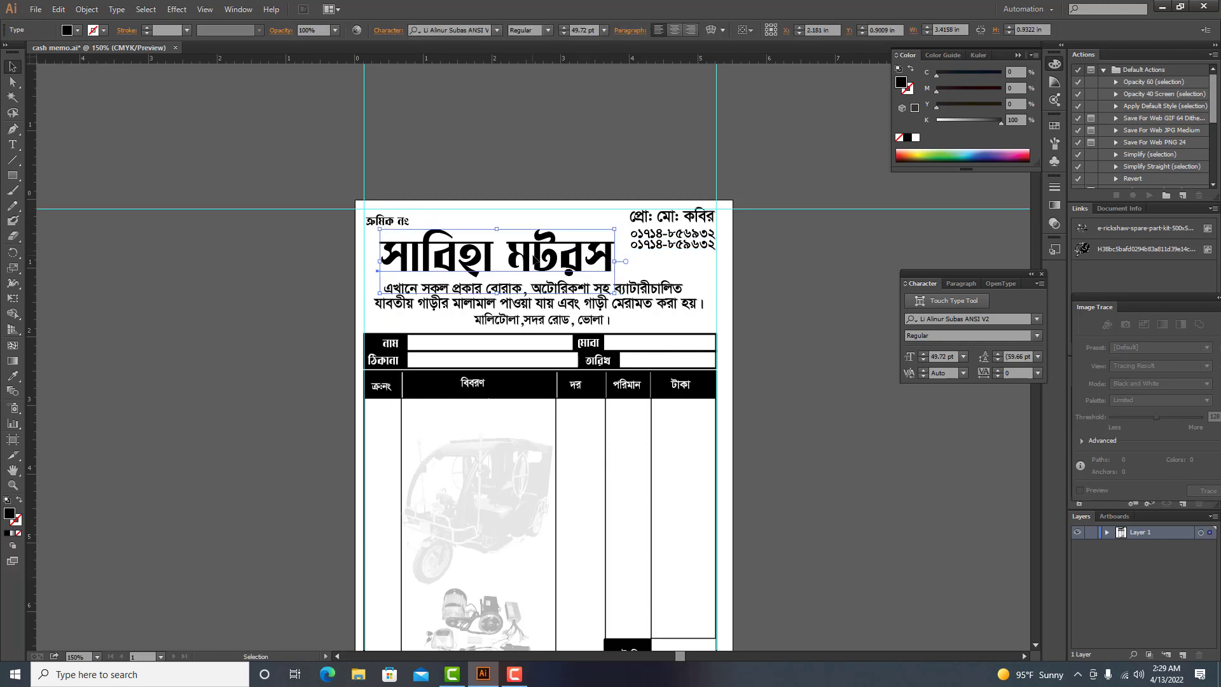
{"action": "key", "text": "Left"}
{"action": "mouse_move", "coordinate": [609, 262]}
{"action": "left_mouse_down"}
{"action": "mouse_move", "coordinate": [626, 263]}
{"action": "mouse_move", "coordinate": [596, 261]}
{"action": "left_mouse_up"}
{"action": "left_click", "coordinate": [738, 322]}
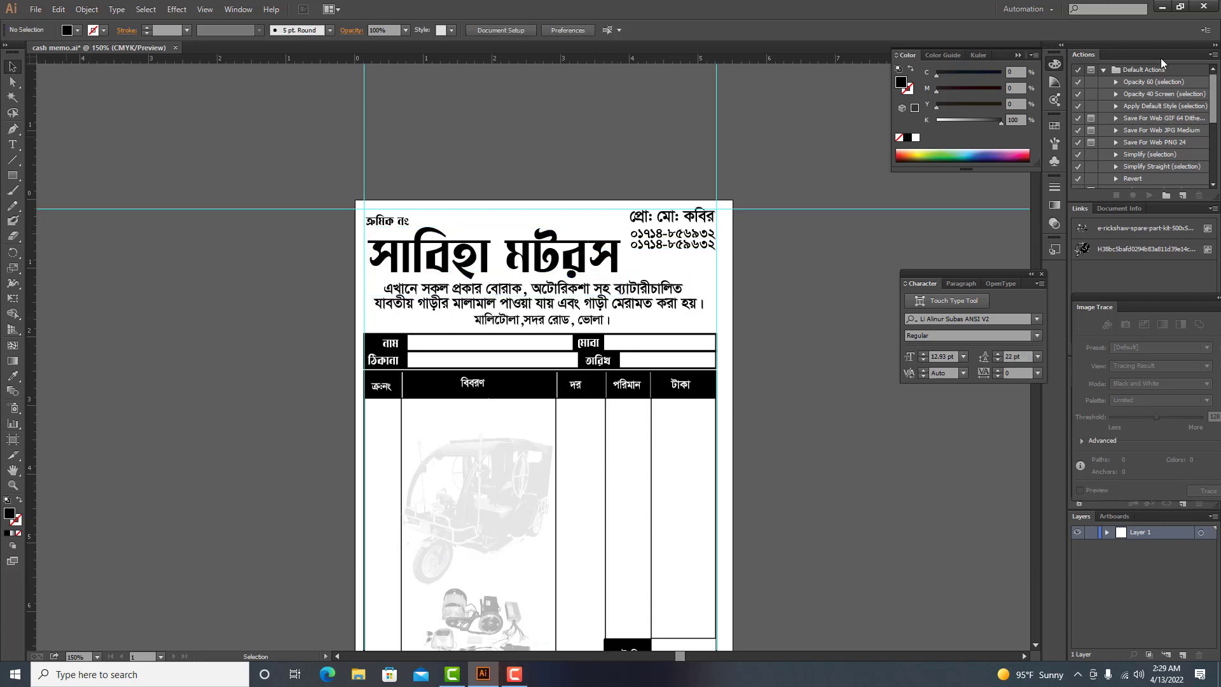
Step: Minimize the Illustrator window
{"action": "left_click", "coordinate": [1162, 7]}
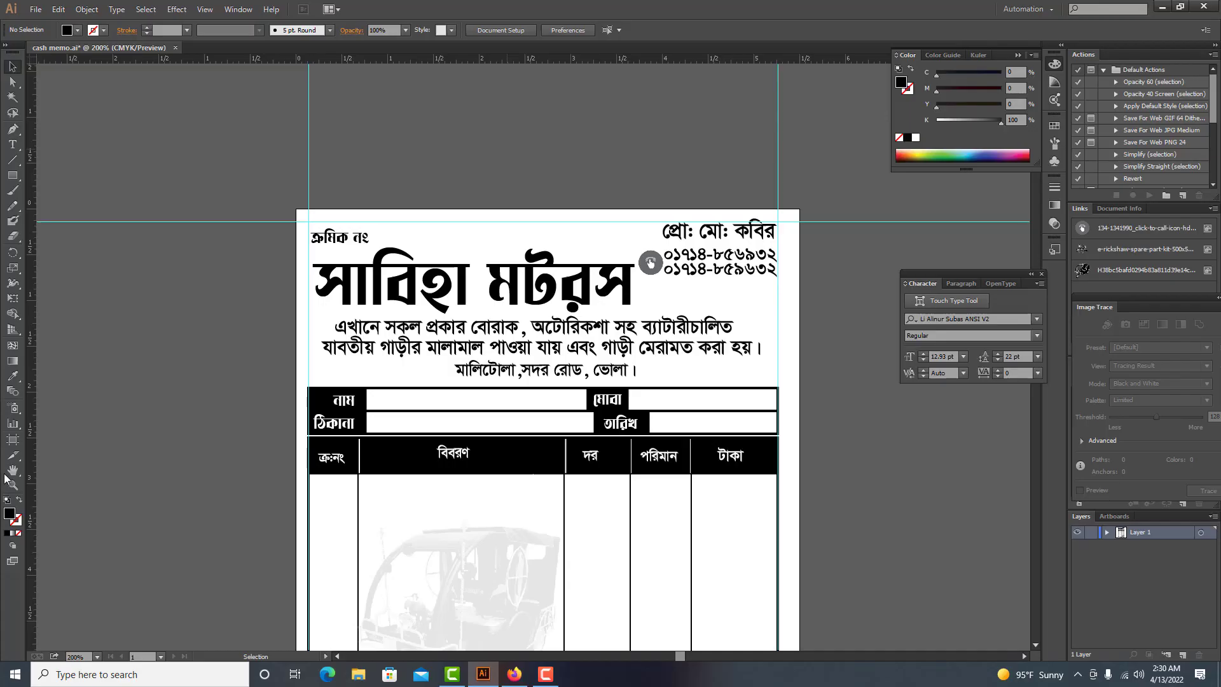
Step: Examine the whole cash memo, from the header with its call icon to the item table, totals and signature line
{"action": "left_click_drag", "start_coordinate": [557, 457], "coordinate": [520, 457]}
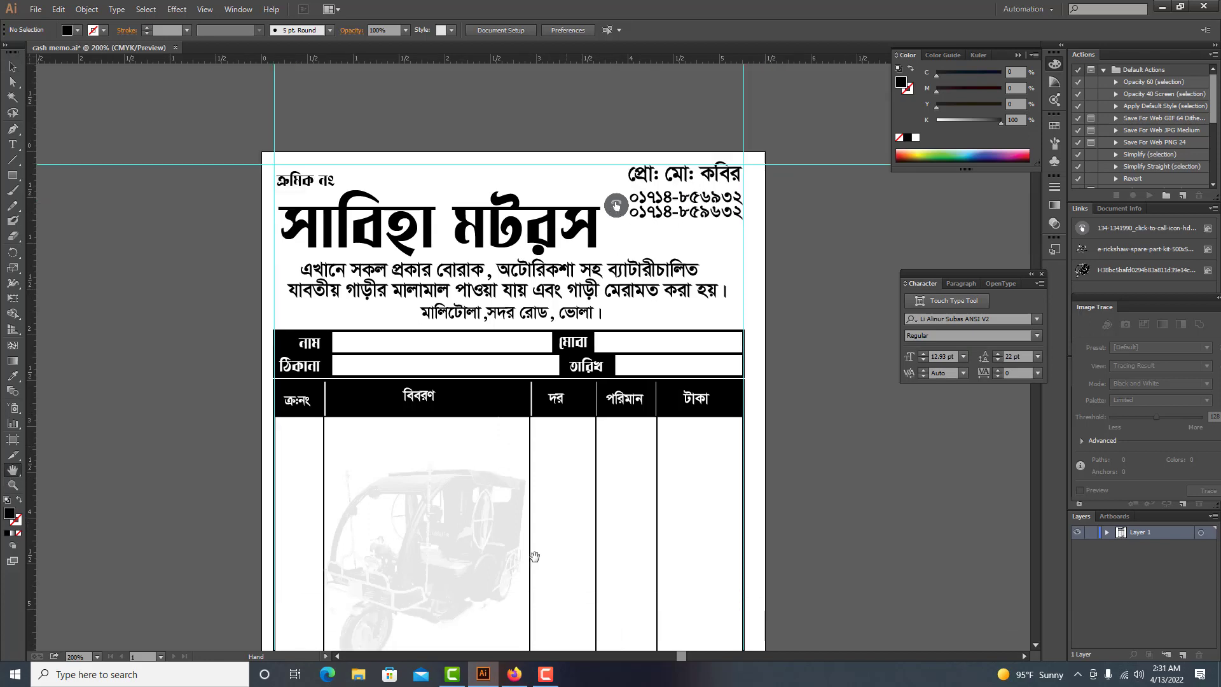
{"action": "left_click_drag", "start_coordinate": [516, 571], "coordinate": [547, 496]}
{"action": "key", "text": "ctrl+minus"}
{"action": "key", "text": "ctrl+minus"}
{"action": "left_click_drag", "start_coordinate": [592, 537], "coordinate": [589, 503]}
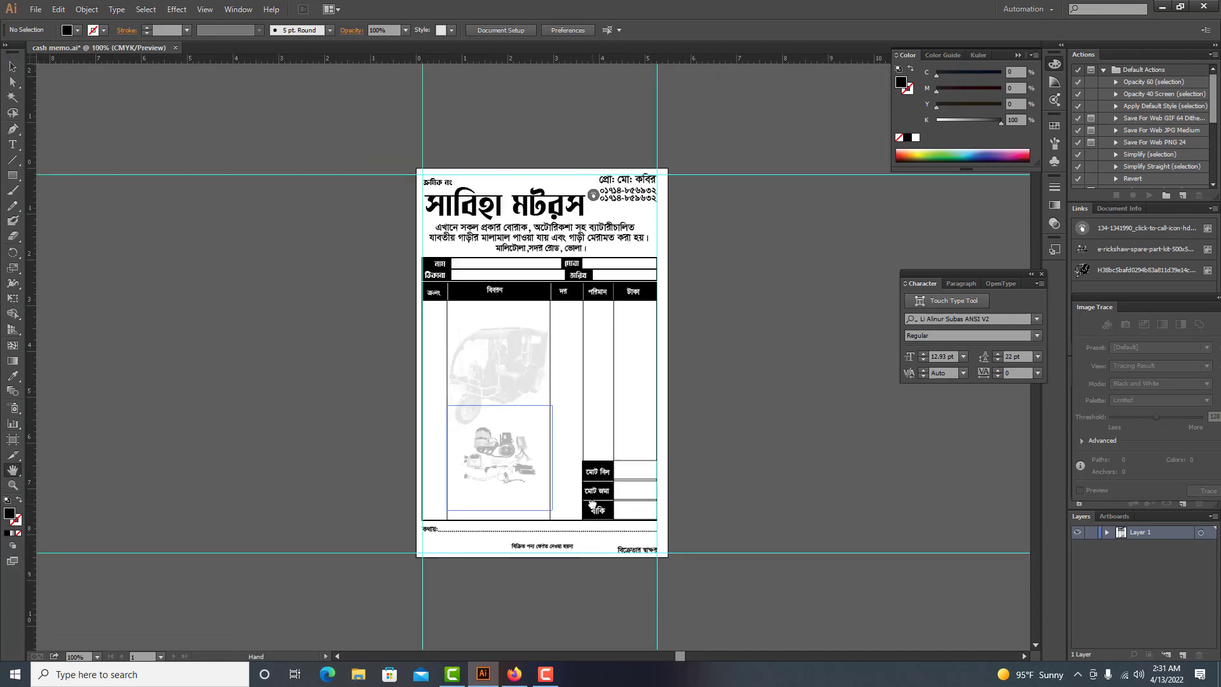
{"action": "key", "text": "ctrl+plus"}
{"action": "left_click_drag", "start_coordinate": [495, 474], "coordinate": [558, 461]}
{"action": "key", "text": "ctrl+minus"}
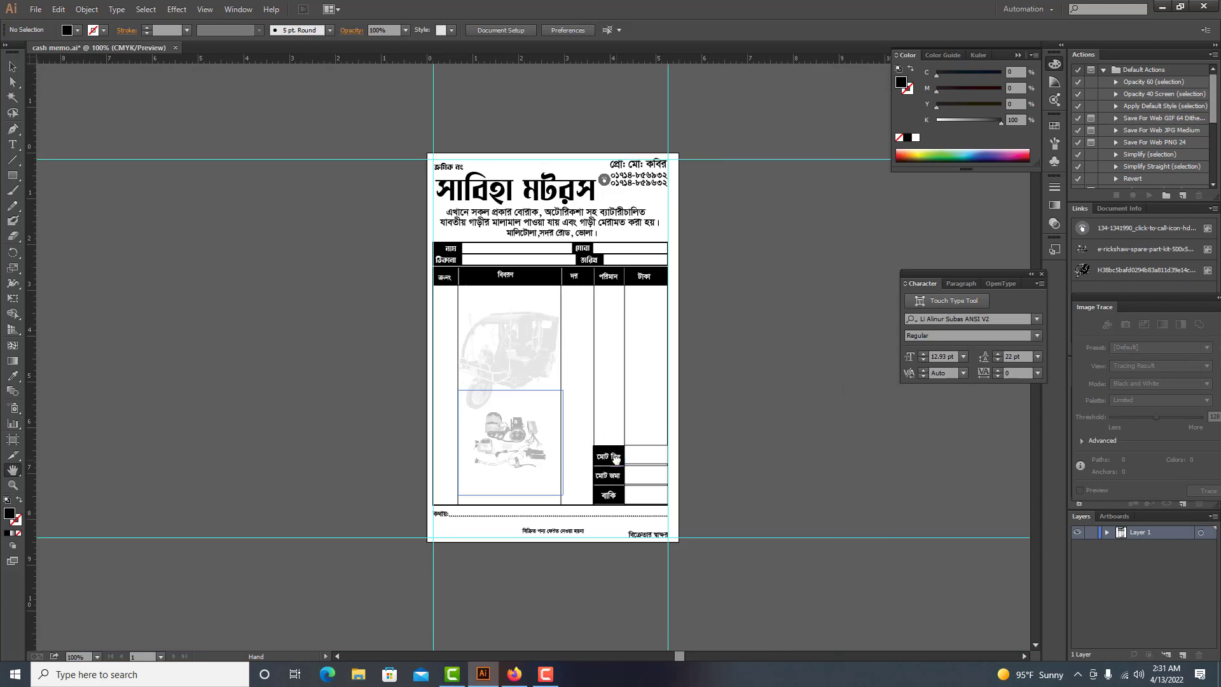